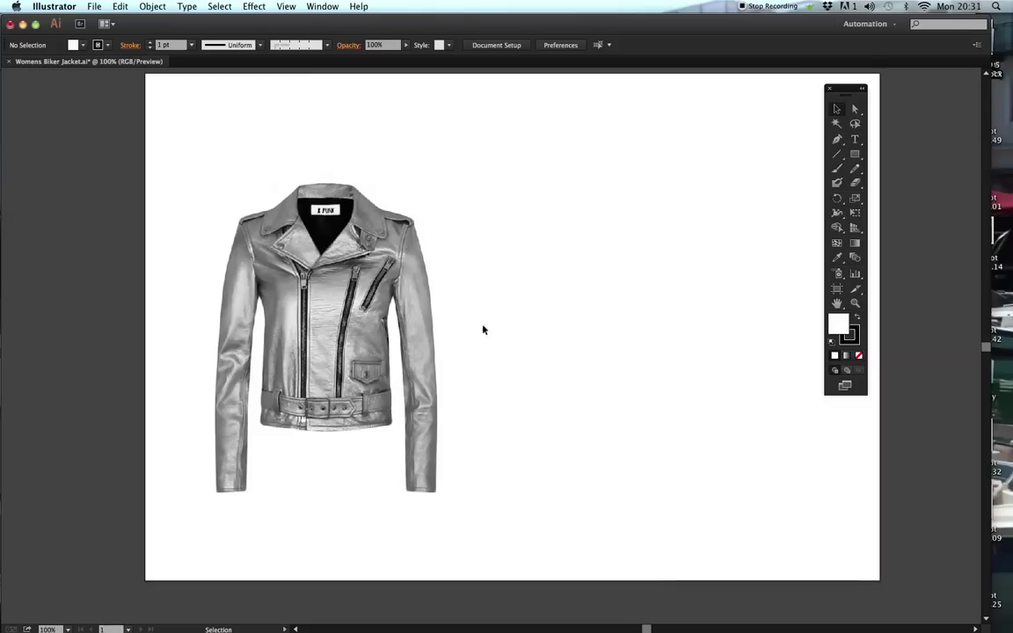
- Bring up the document's layer list and place it beside the jacket photo
click(855, 305)
click(336, 291)
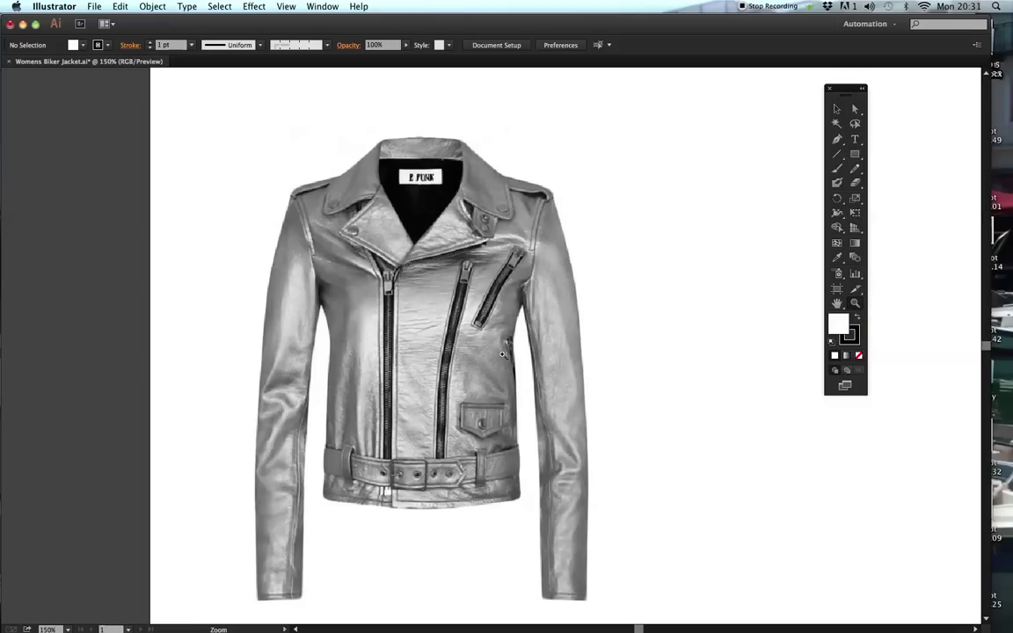
scroll(523, 228, down, 2)
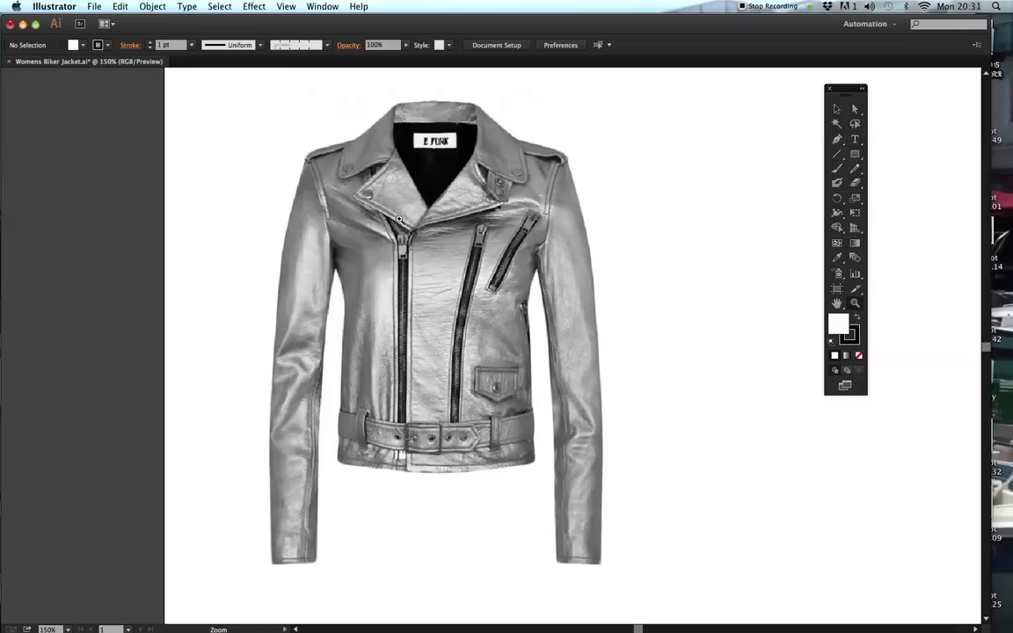
click(318, 7)
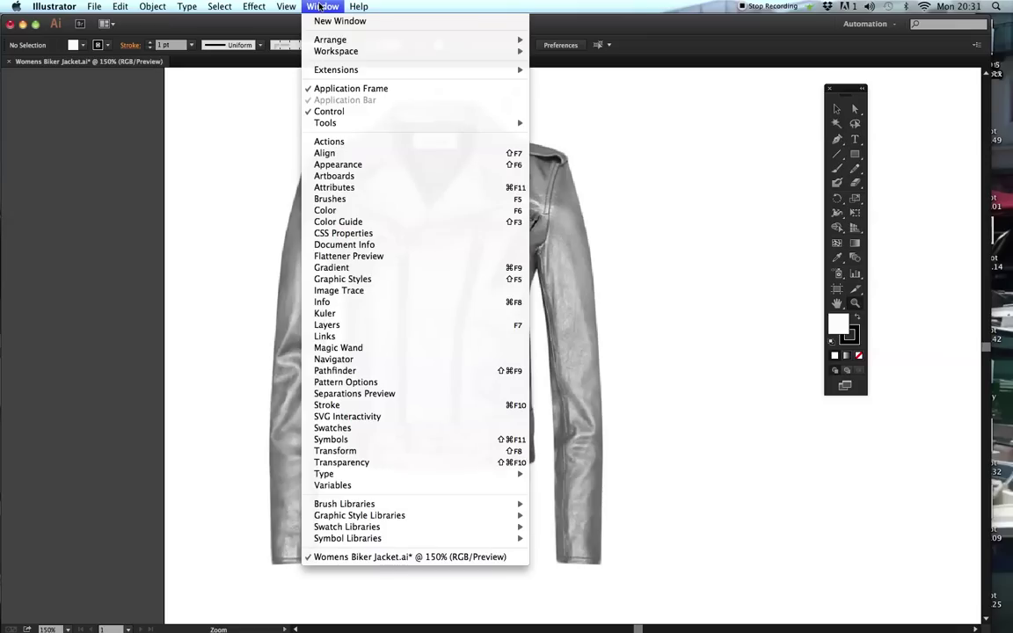
click(347, 326)
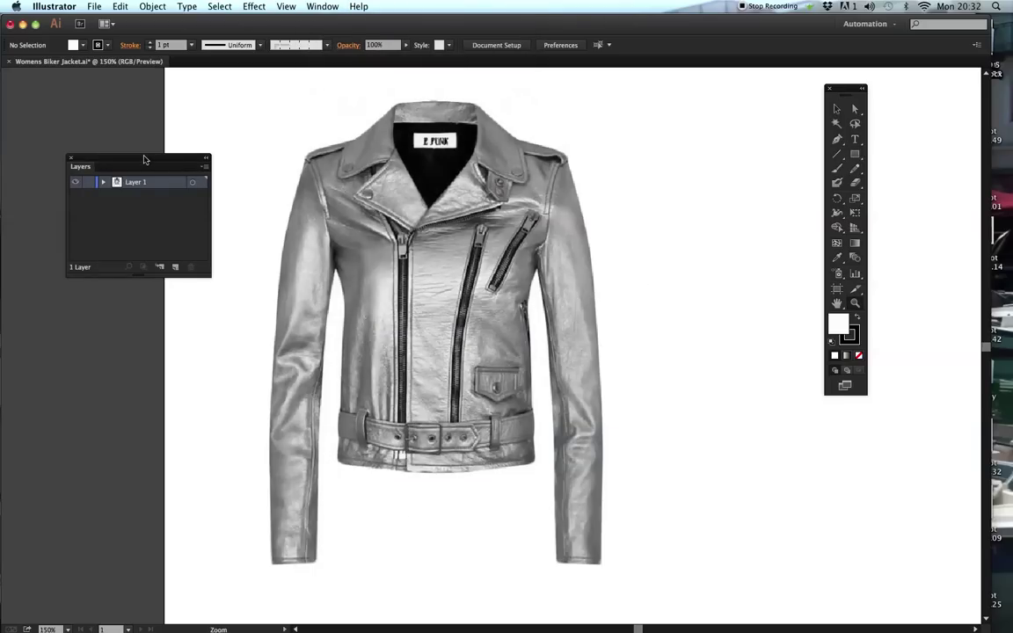
drag(143, 160, 703, 113)
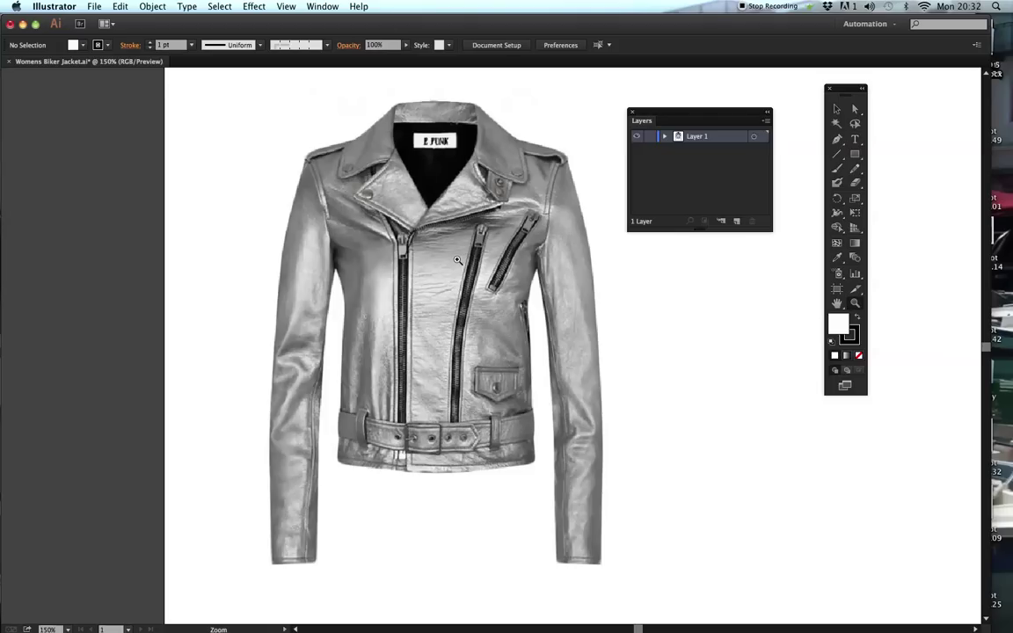
- Rename Layer 1 as "Template" and make it a template layer with an adjusted image dimming percentage
double_click(679, 138)
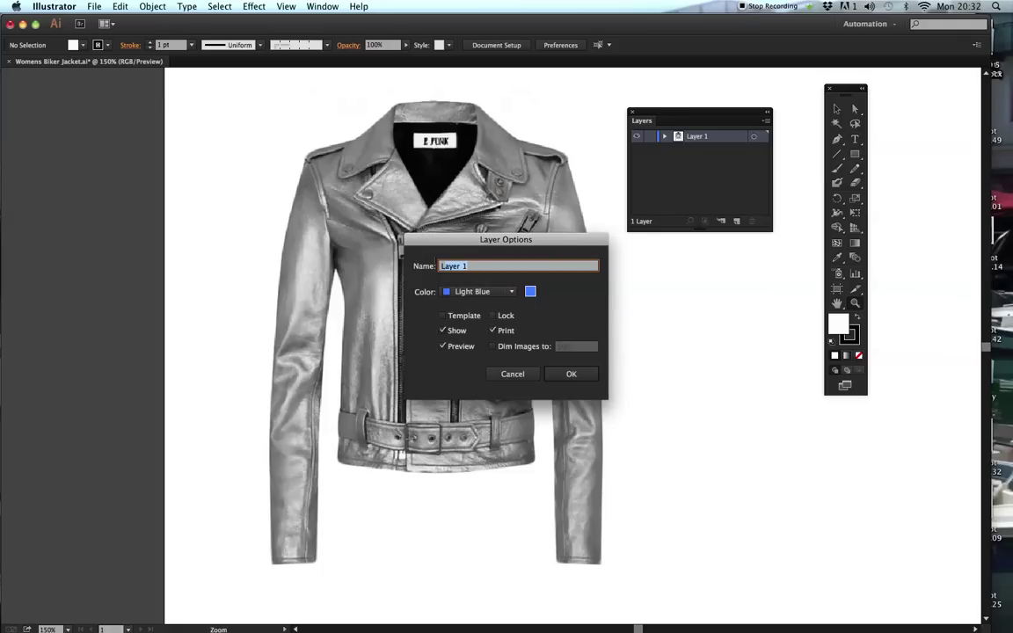
text(Template)
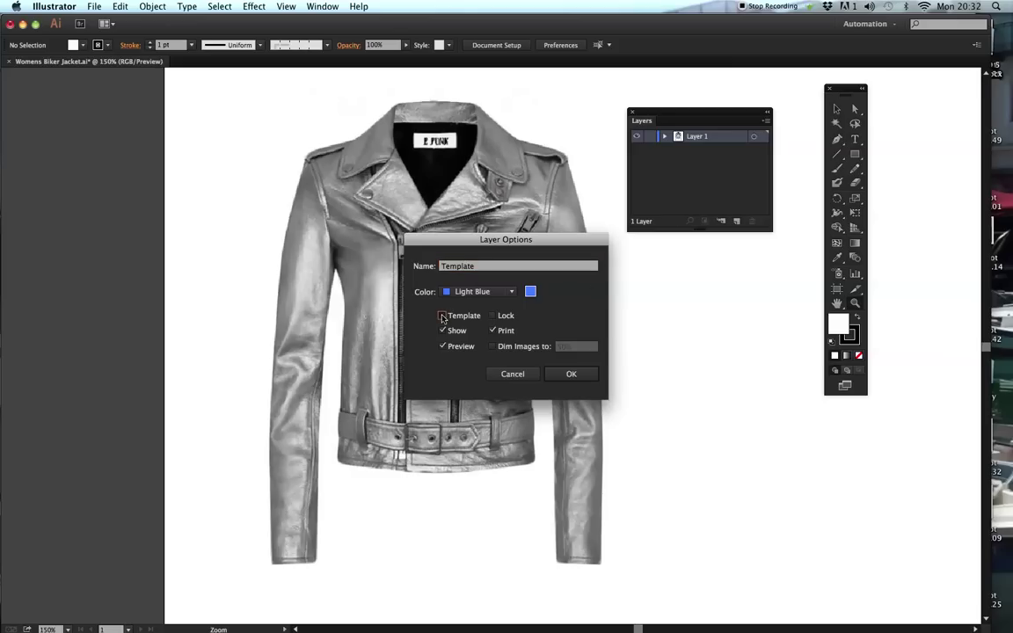
click(443, 316)
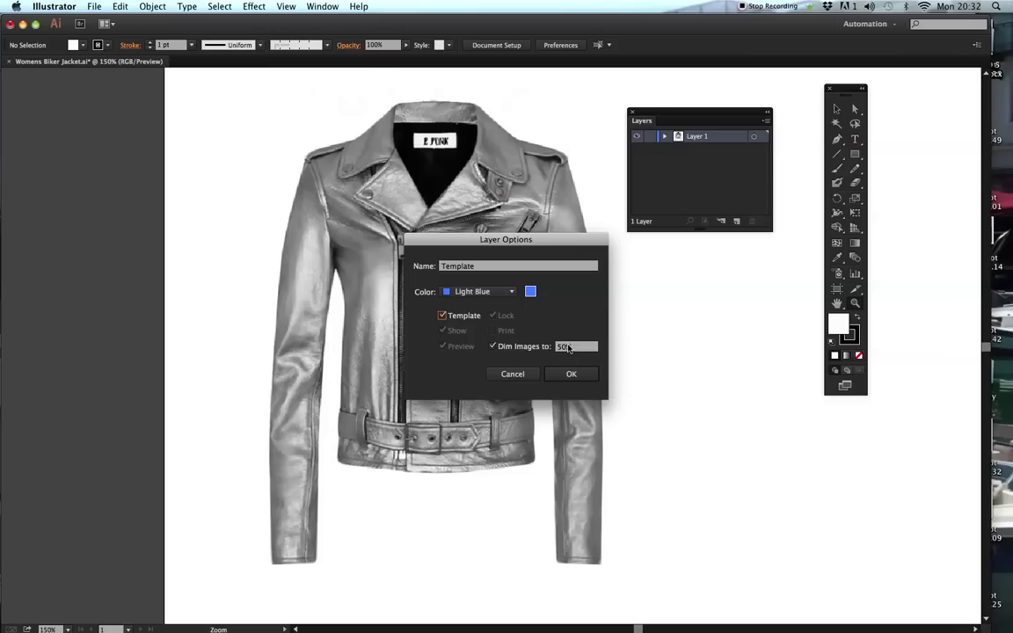
click(559, 348)
text(6)
click(576, 375)
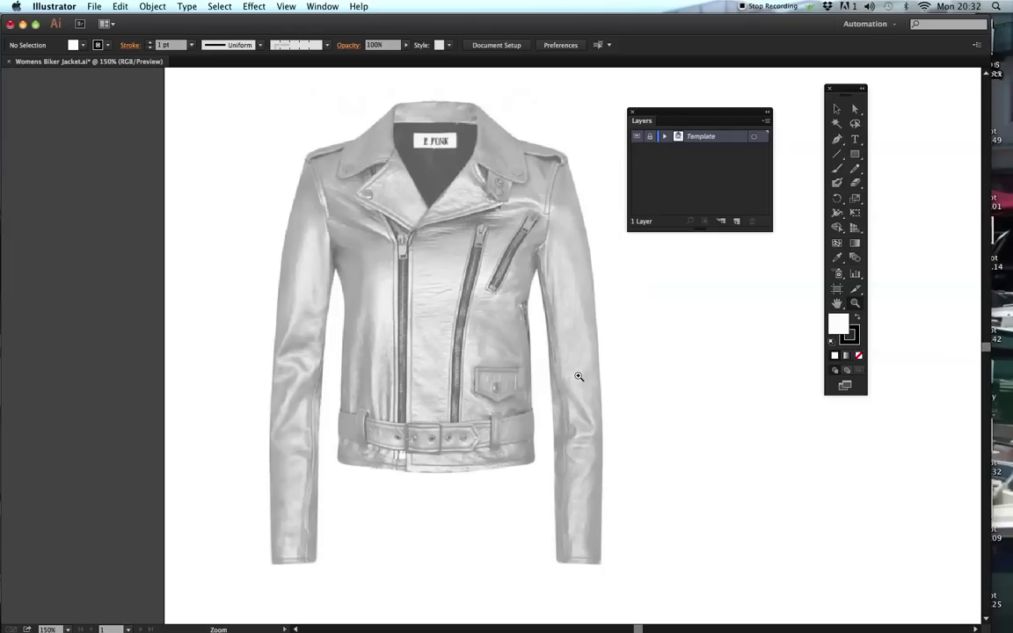
- Add a new layer with default options above the Template layer, and set the drawing fill to none
drag(681, 112, 706, 94)
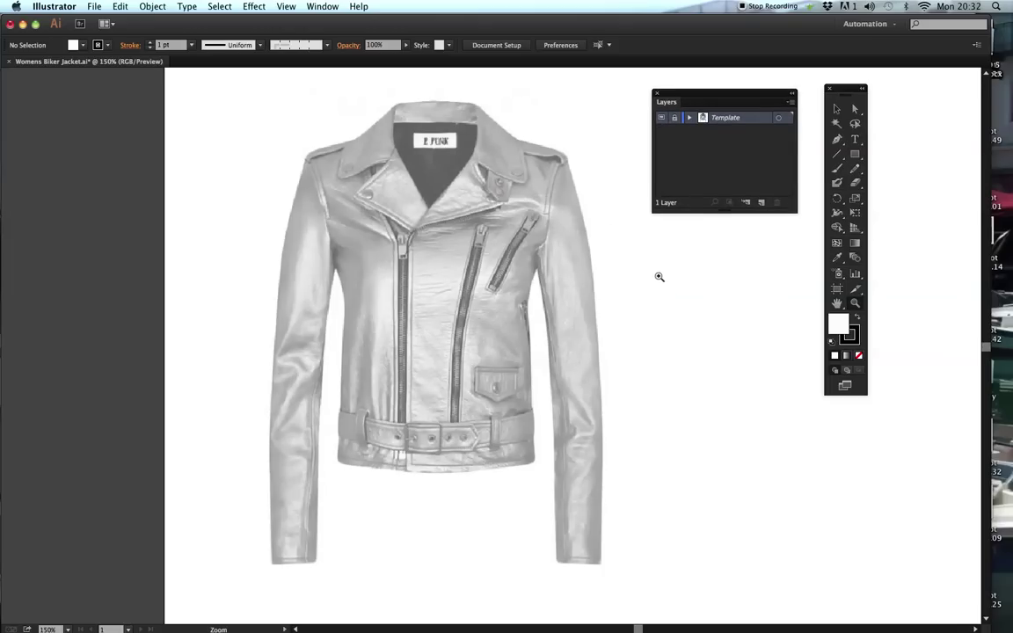
click(789, 103)
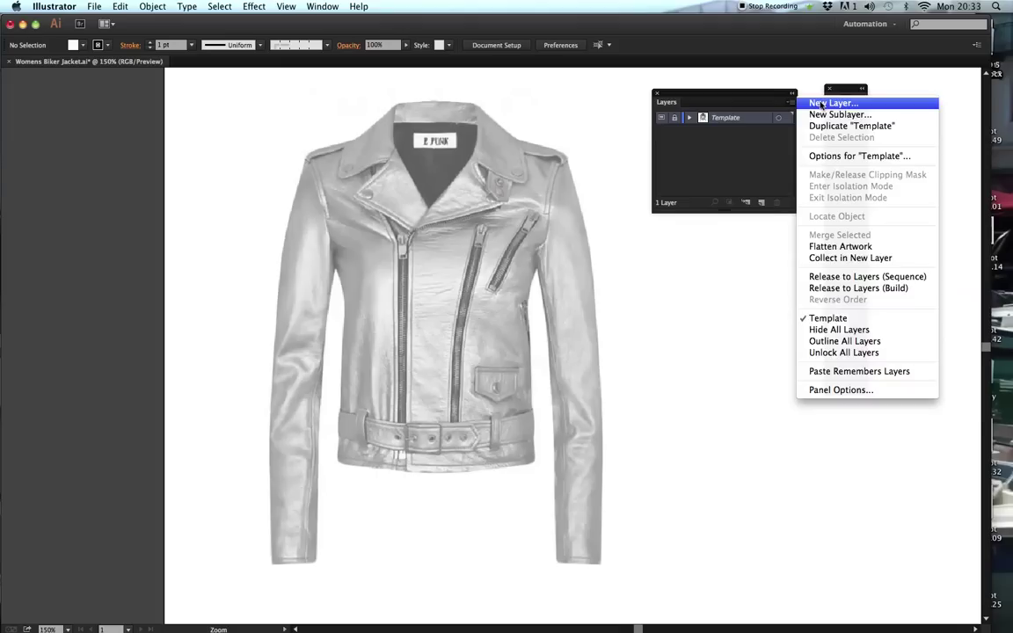
click(820, 105)
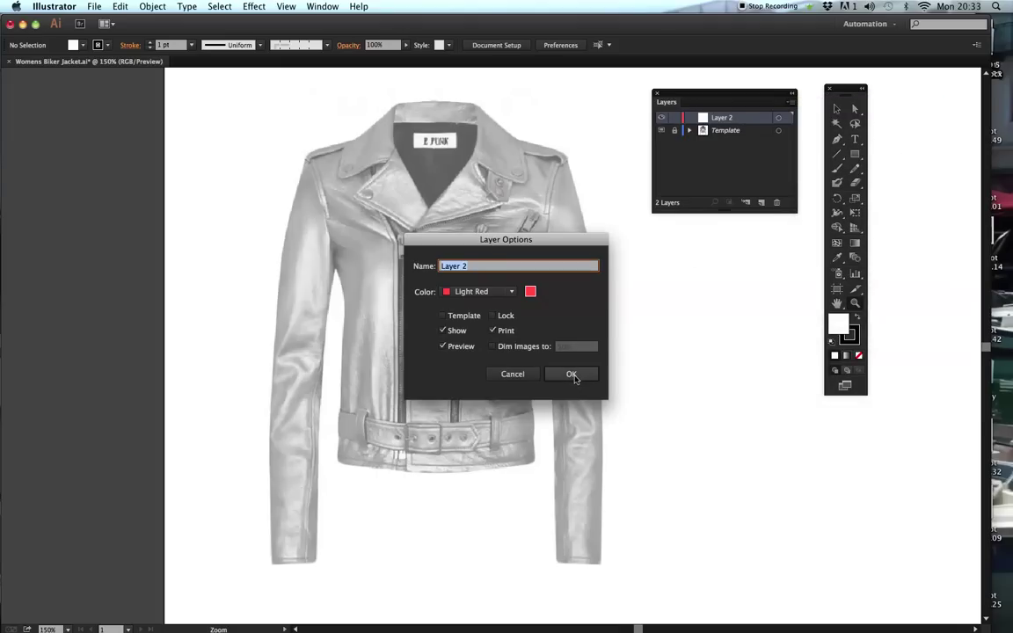
click(572, 375)
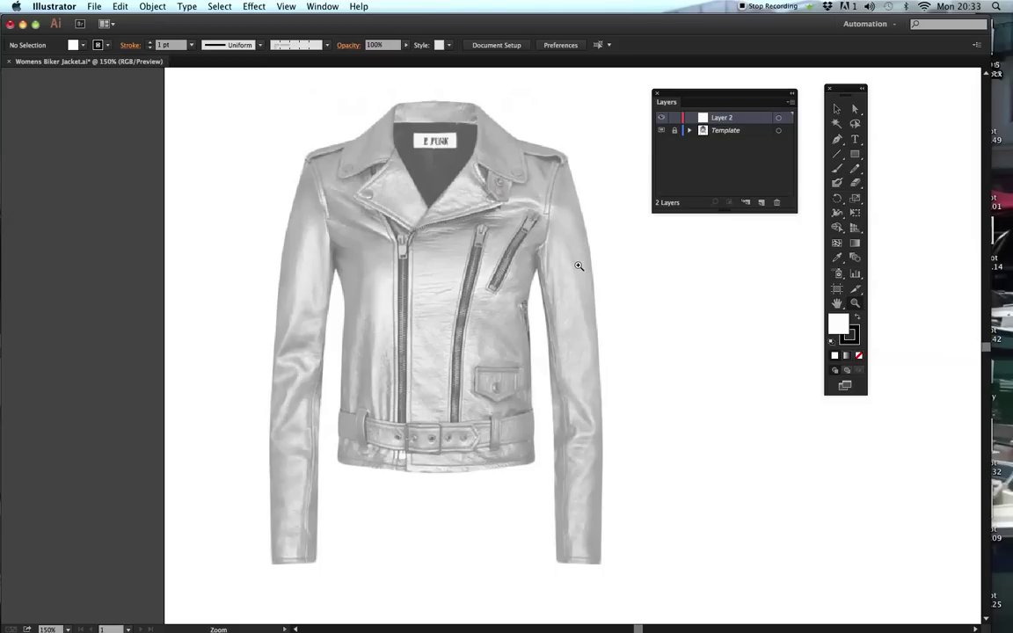
click(859, 355)
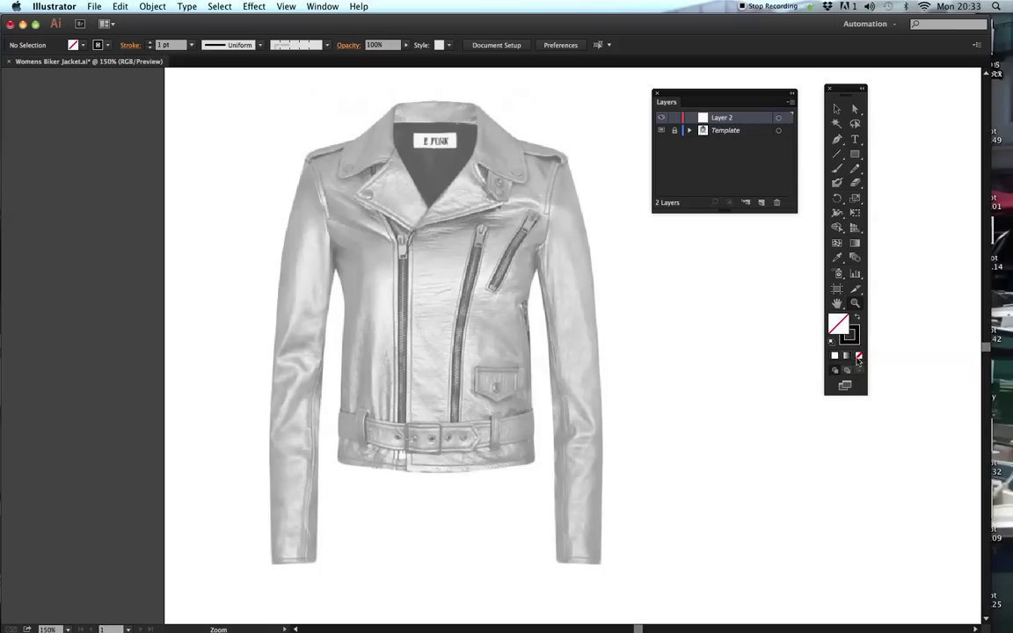
- Turn on the rulers and place a vertical guide down the jacket's centre at about 10.58 cm
click(548, 225)
key(space)
drag(397, 299, 485, 212)
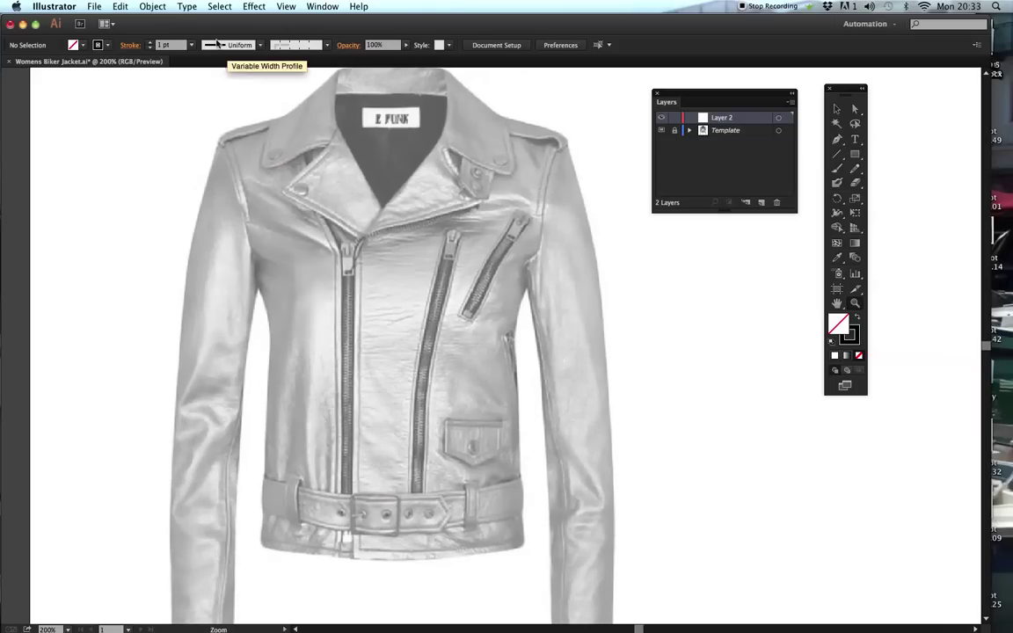
click(837, 141)
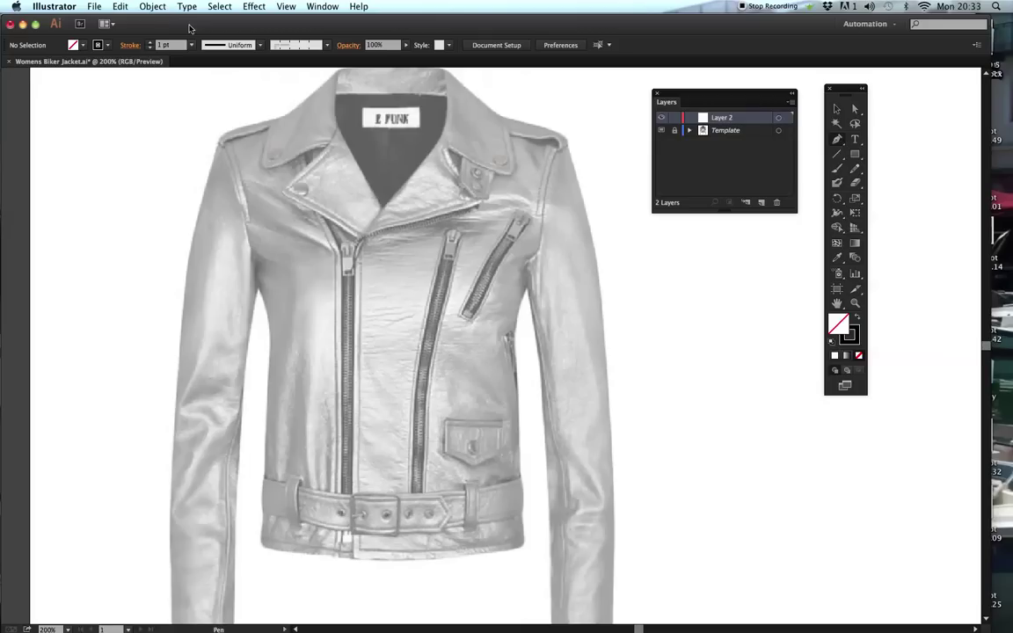
key(super+r)
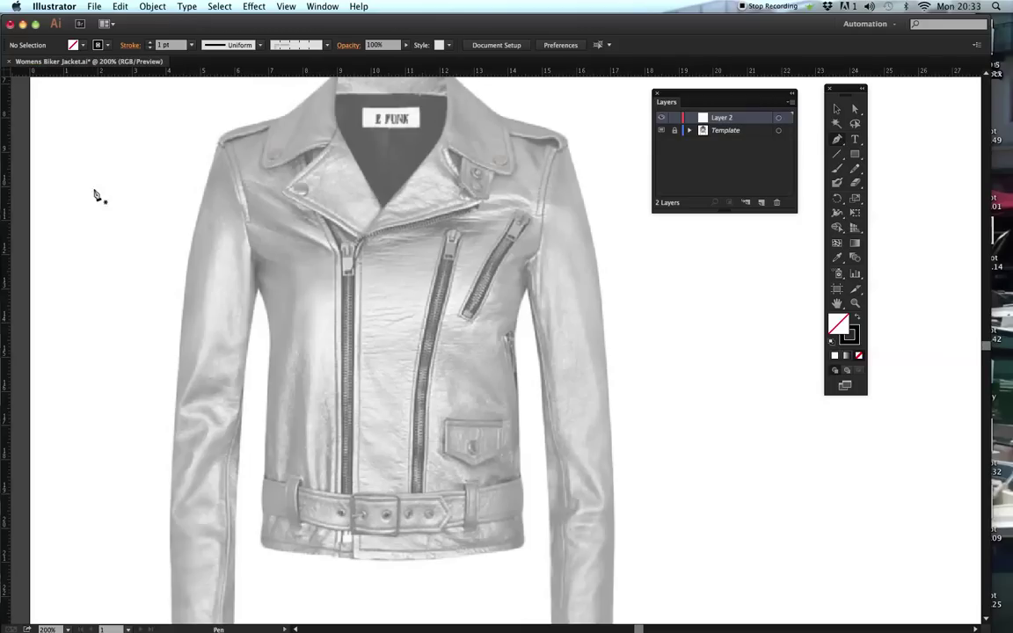
drag(11, 110, 393, 190)
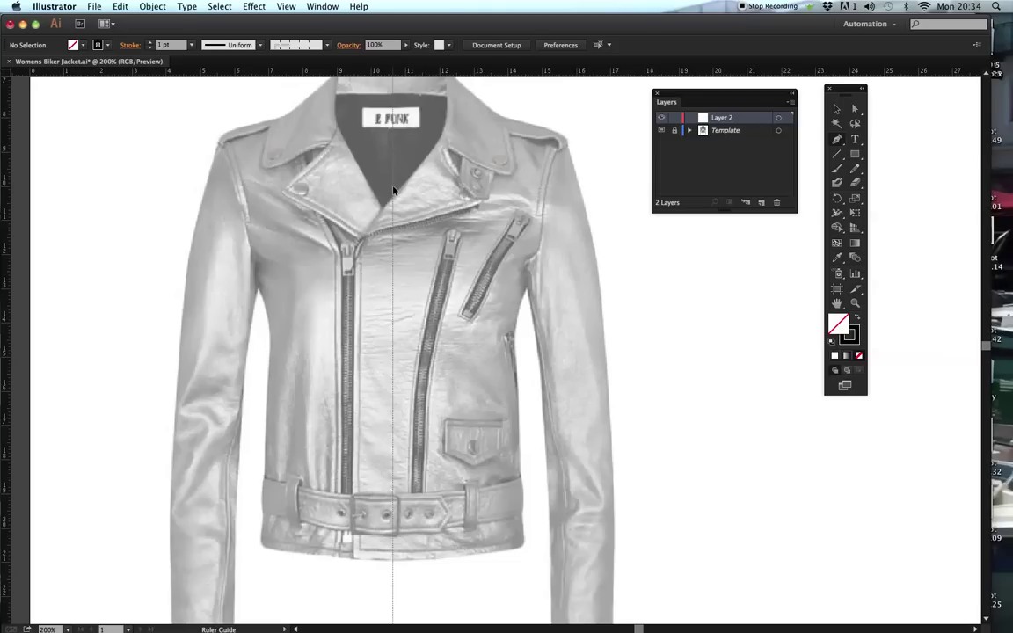
drag(392, 190, 391, 190)
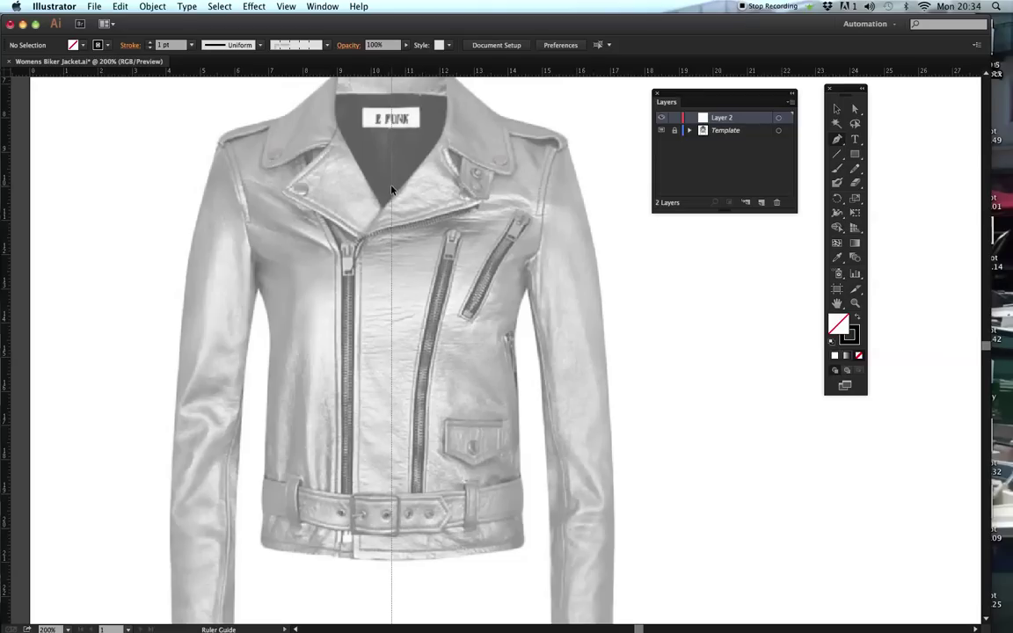
key(p)
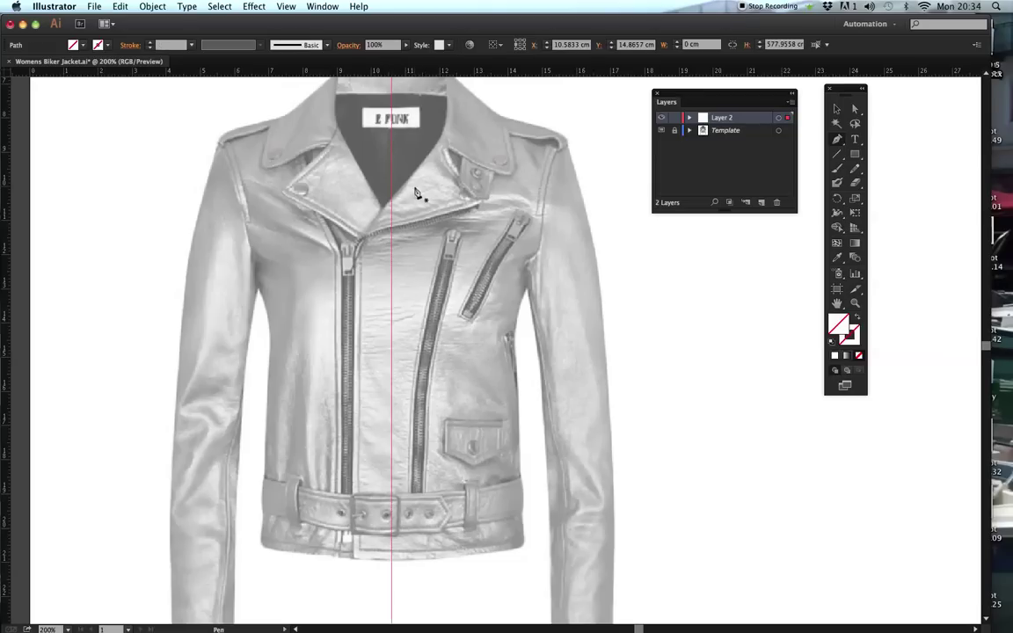
- Lock the centre guide in place
click(838, 110)
right_click(377, 164)
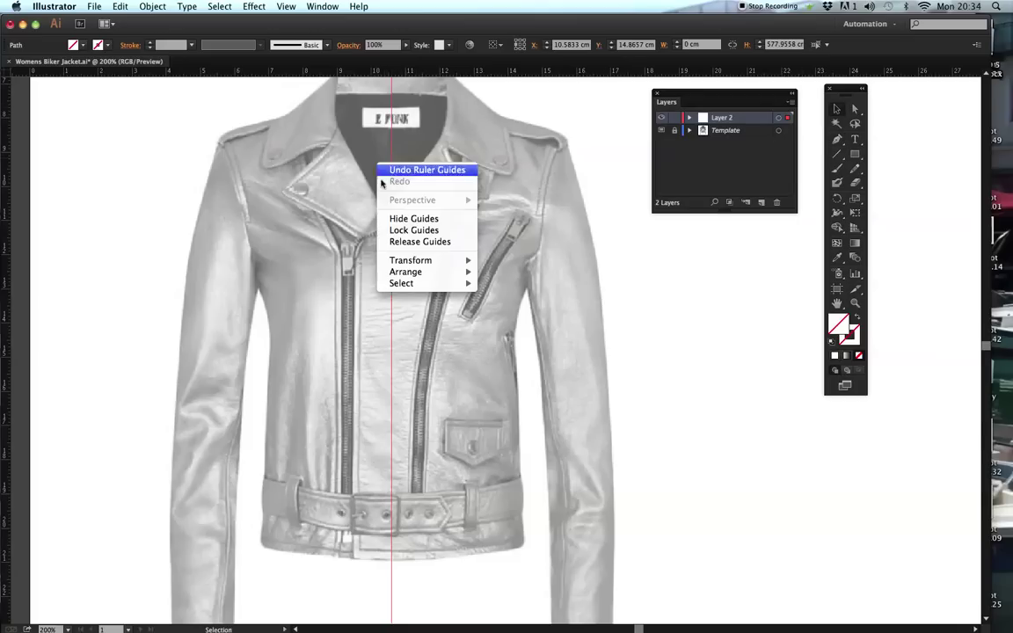
click(392, 230)
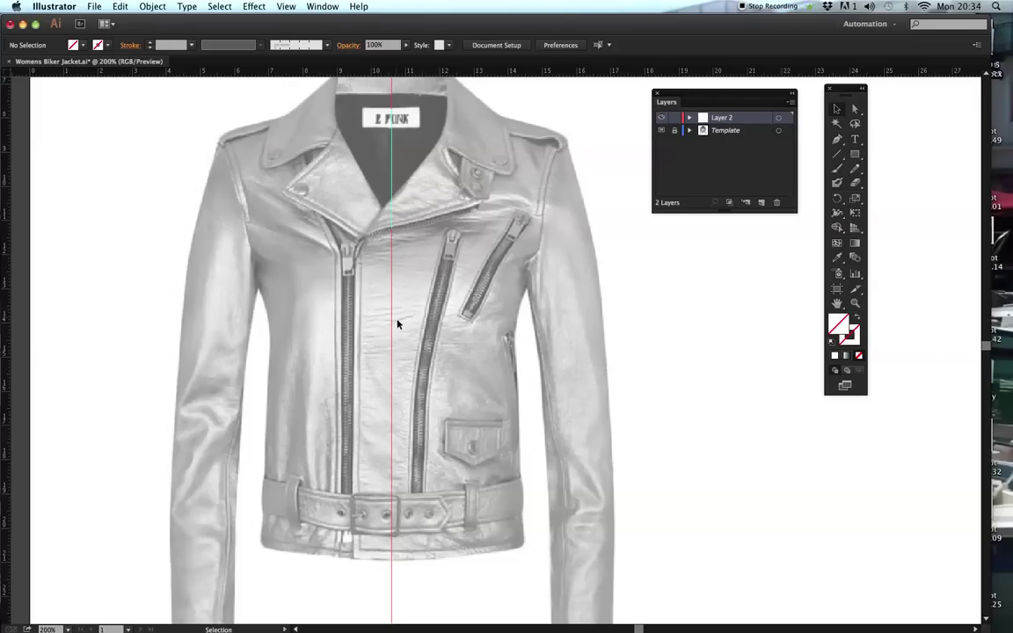
- Set the stroke colour to black (000000)
key(super+minus)
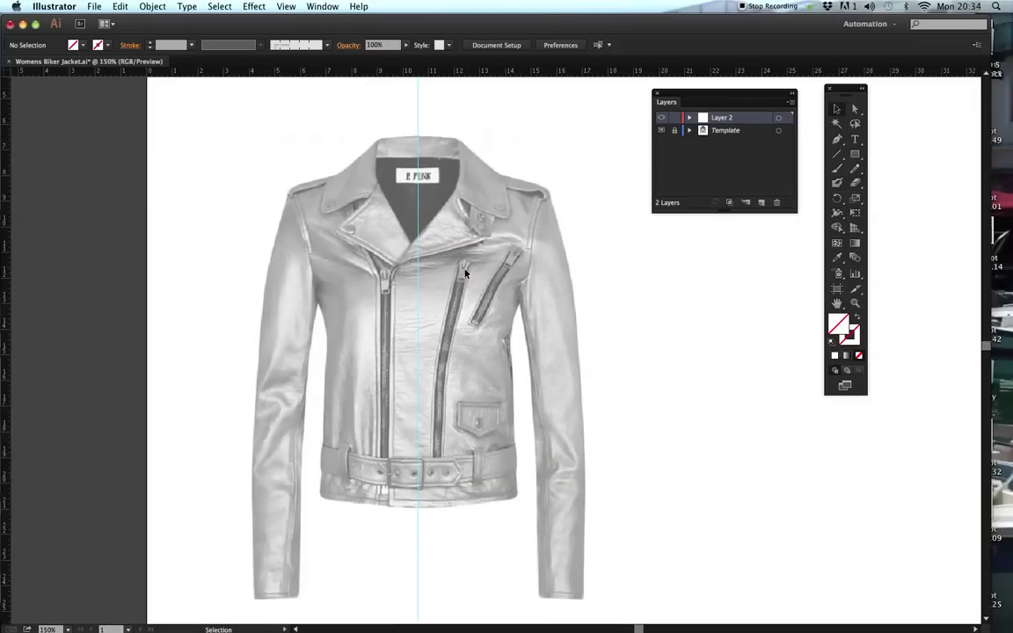
key(z)
click(451, 277)
key(space)
drag(486, 354, 432, 277)
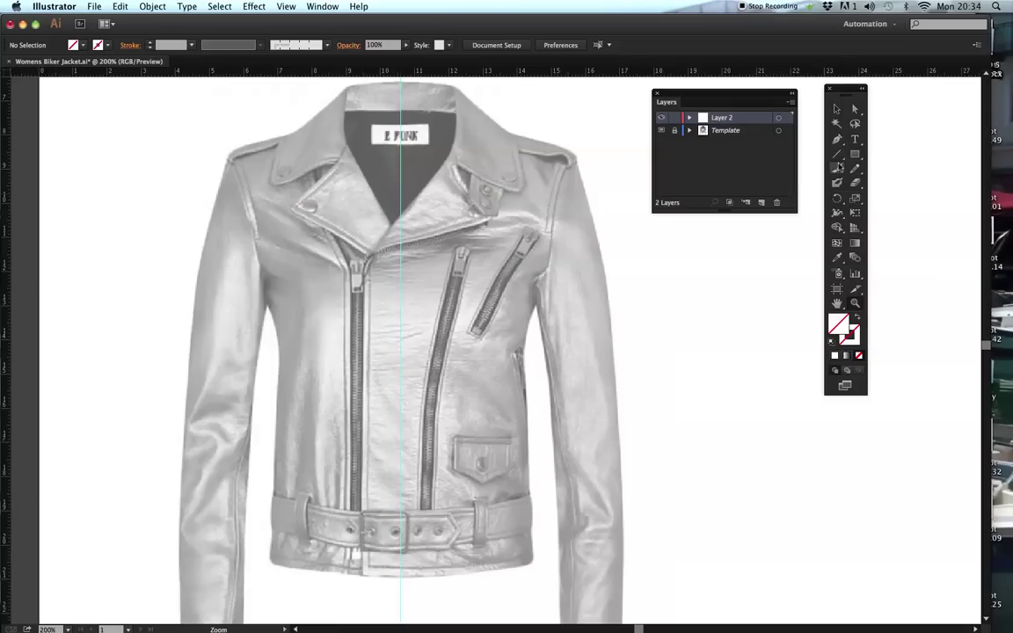
double_click(854, 337)
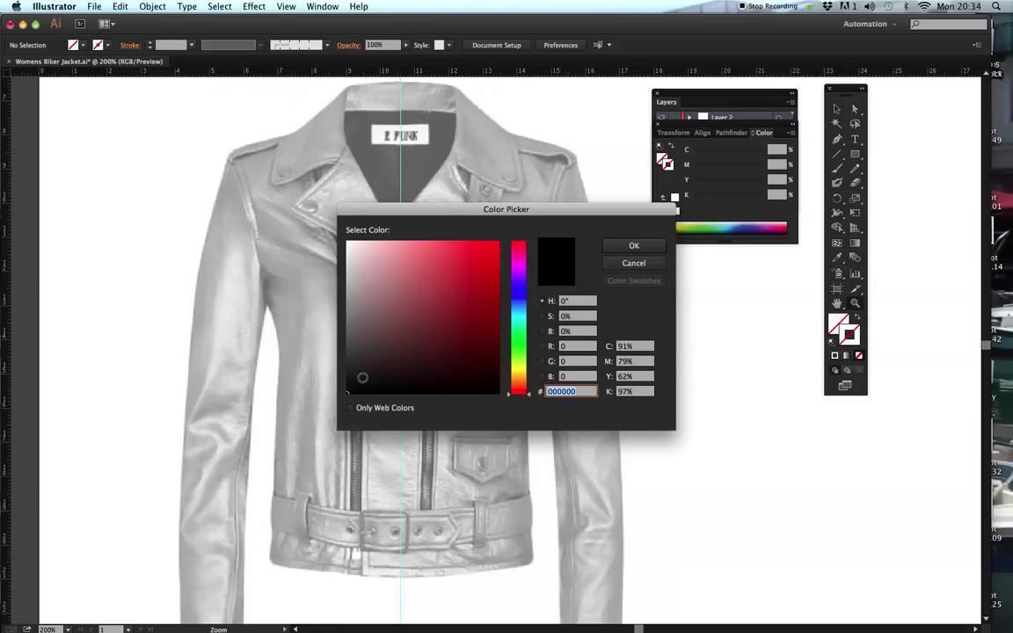
click(633, 247)
- Start the front panel outline with the Pen tool from the right shoulder point to the neck and along the lapel line to the zip top
key(p)
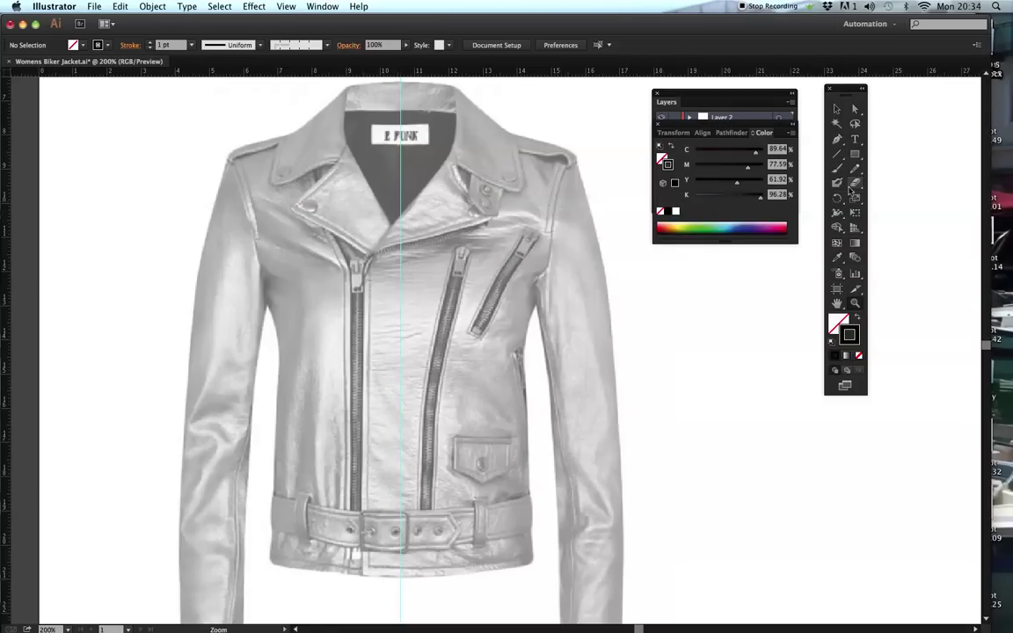
click(571, 157)
click(466, 124)
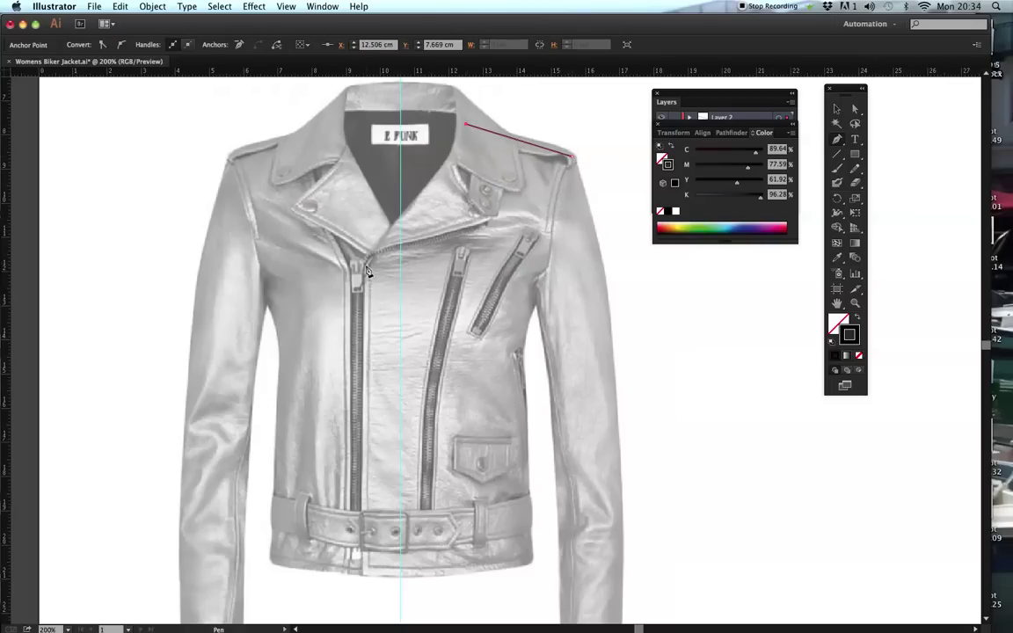
drag(367, 257, 335, 299)
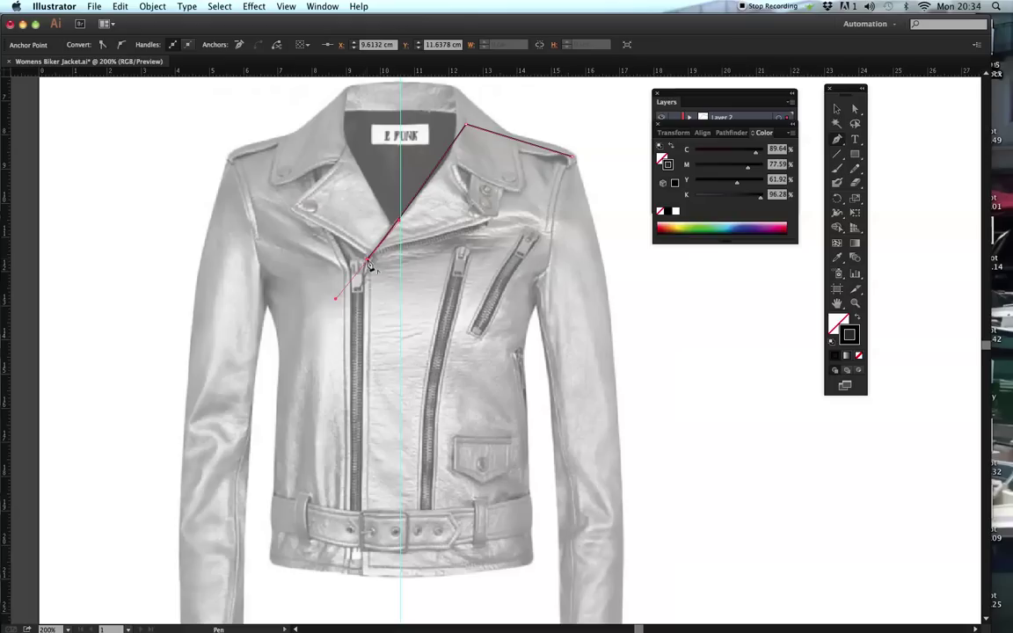
click(366, 260)
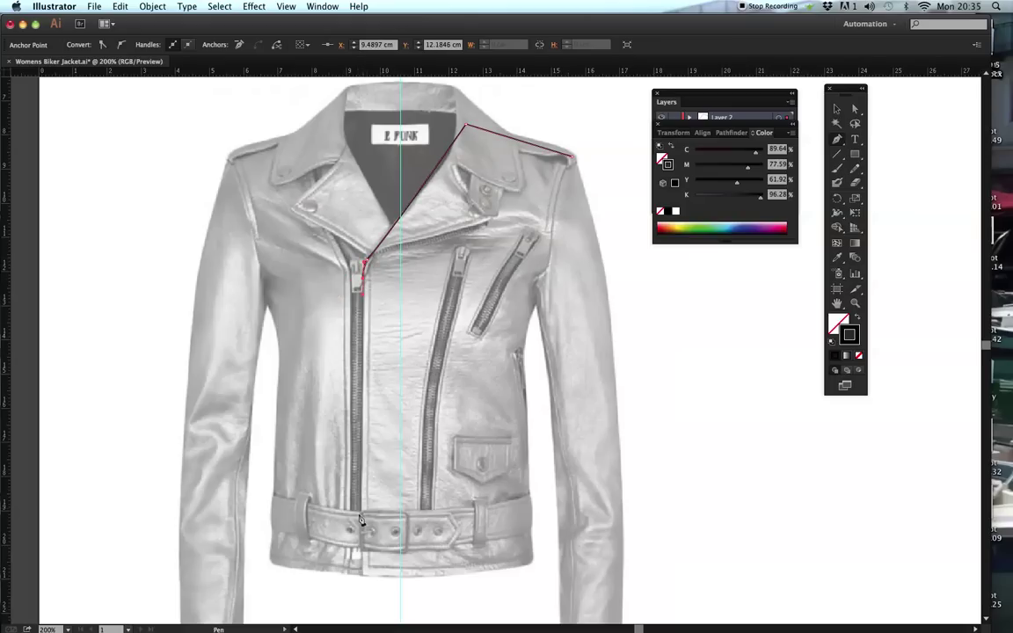
- Continue the outline straight down the zip edge, across the hem, and up the right side seam, curving into the underarm
shift+click(363, 573)
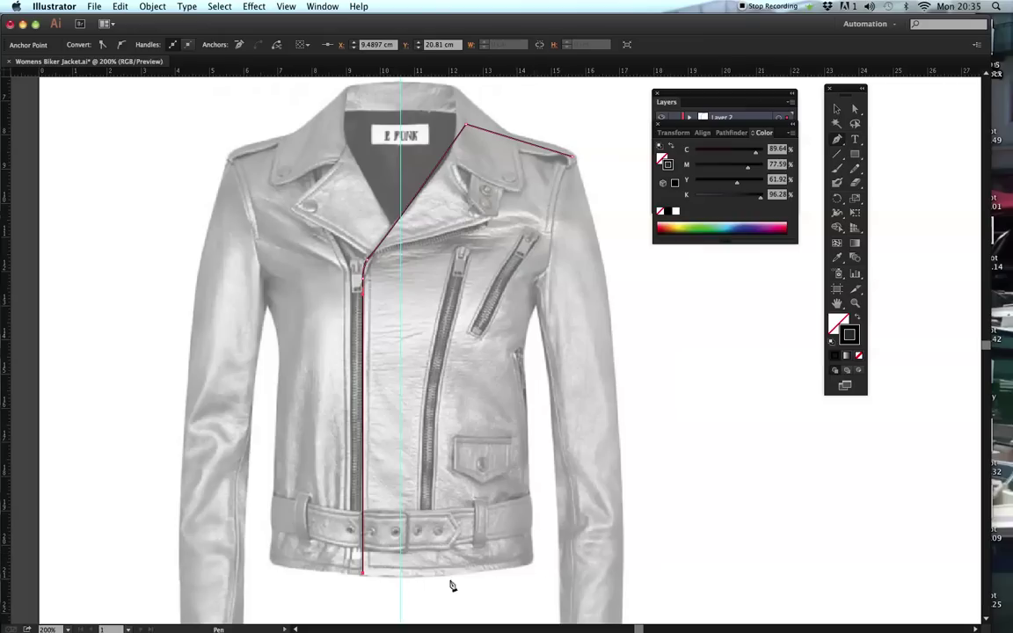
click(531, 573)
click(525, 353)
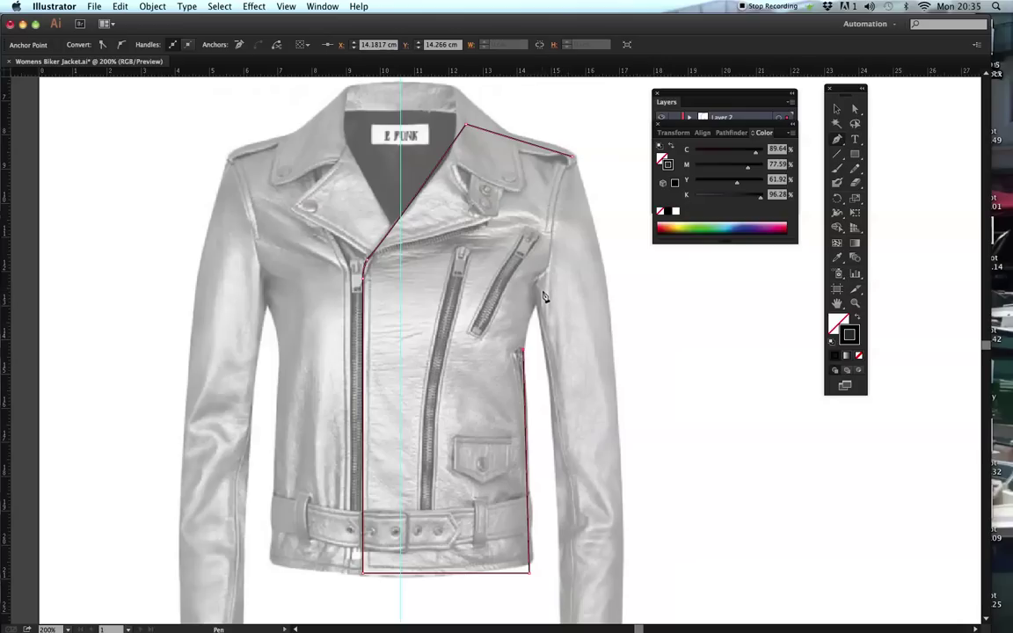
drag(539, 287, 552, 274)
- Try to close the front panel outline from the underarm to the shoulder point, and undo that closing segment
click(573, 160)
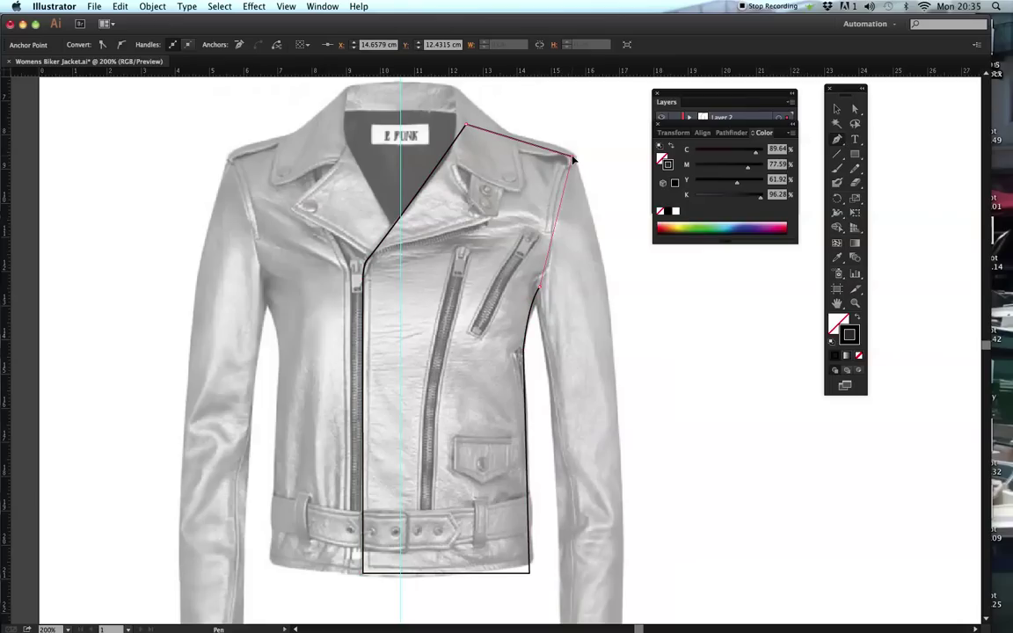
drag(579, 146, 588, 138)
key(super+z)
key(ctrl+shift+a)
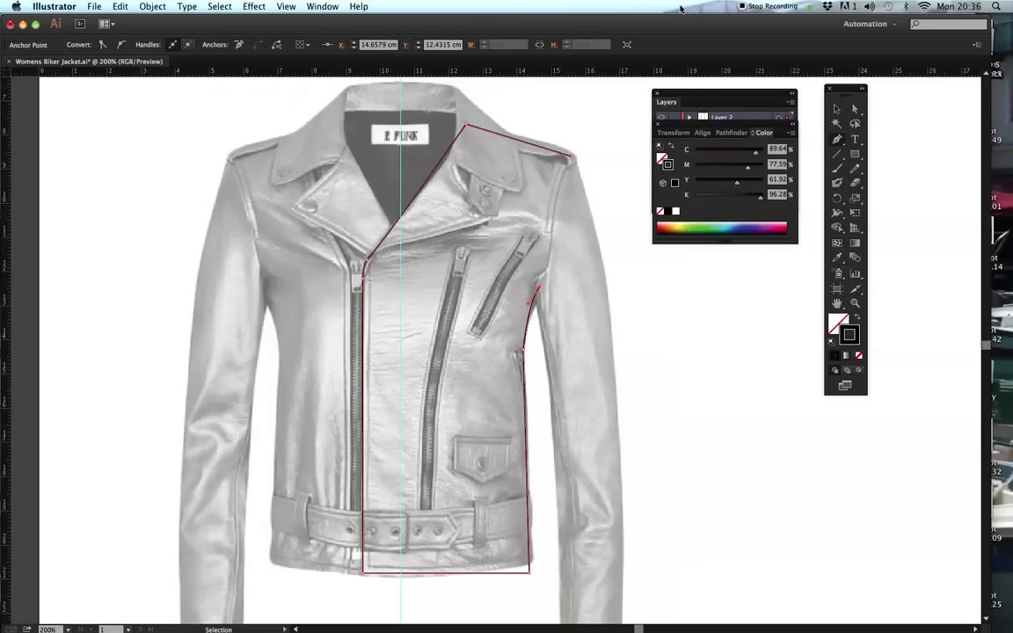
- Close the front panel outline with a curved armhole segment from the underarm up to the shoulder point
key(super+equal)
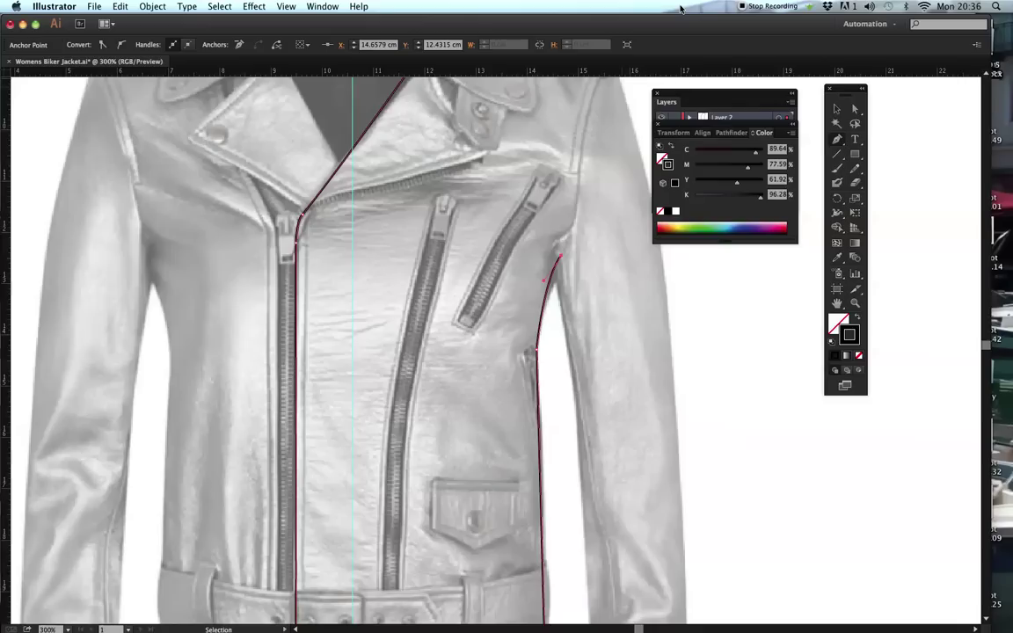
scroll(526, 294, up, 5)
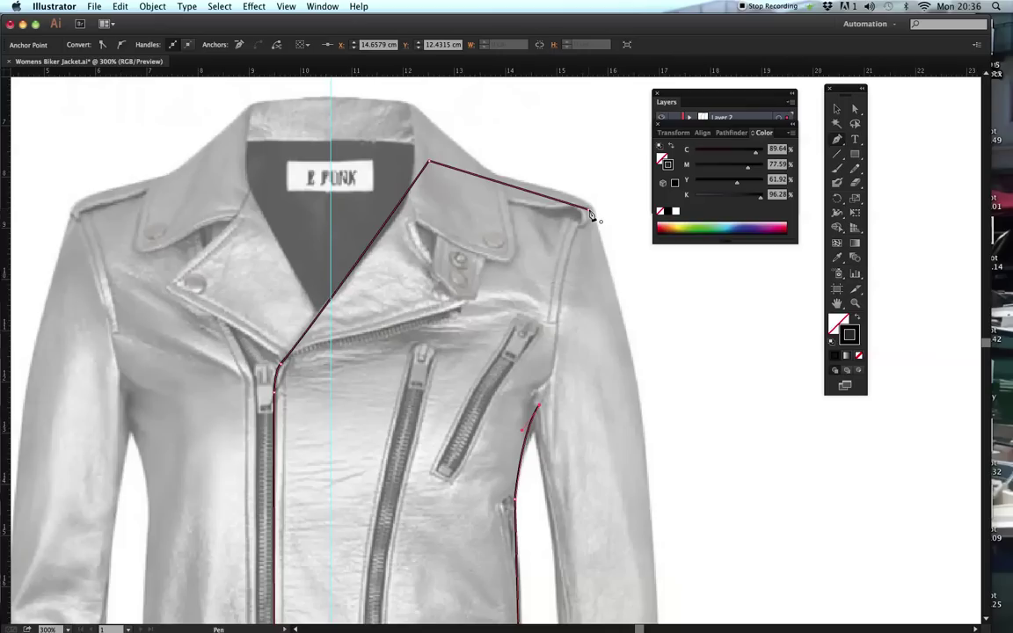
click(589, 211)
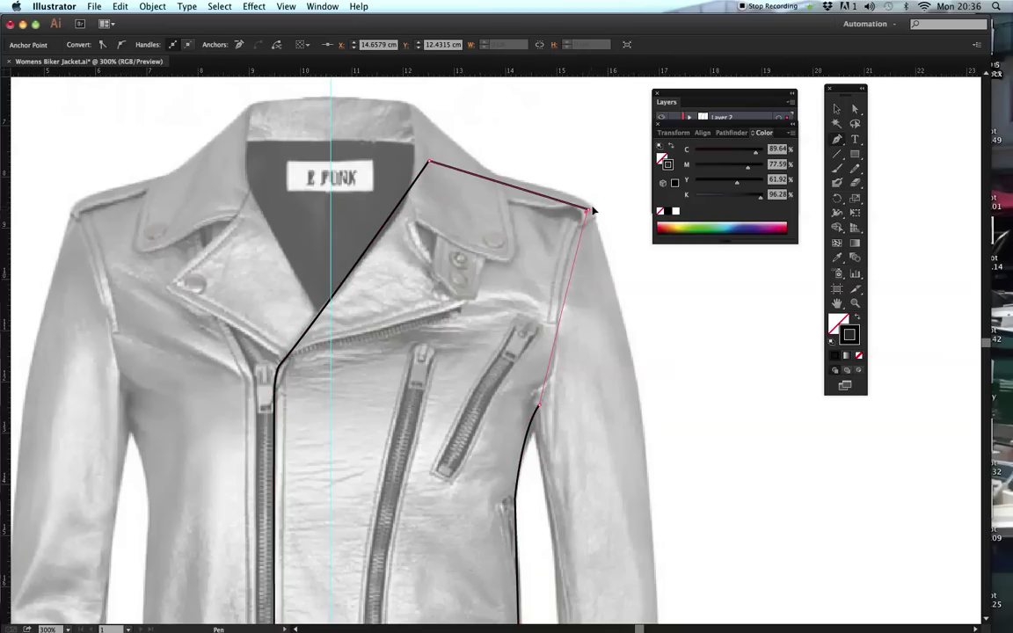
drag(604, 196, 644, 153)
key(space)
drag(595, 336, 591, 234)
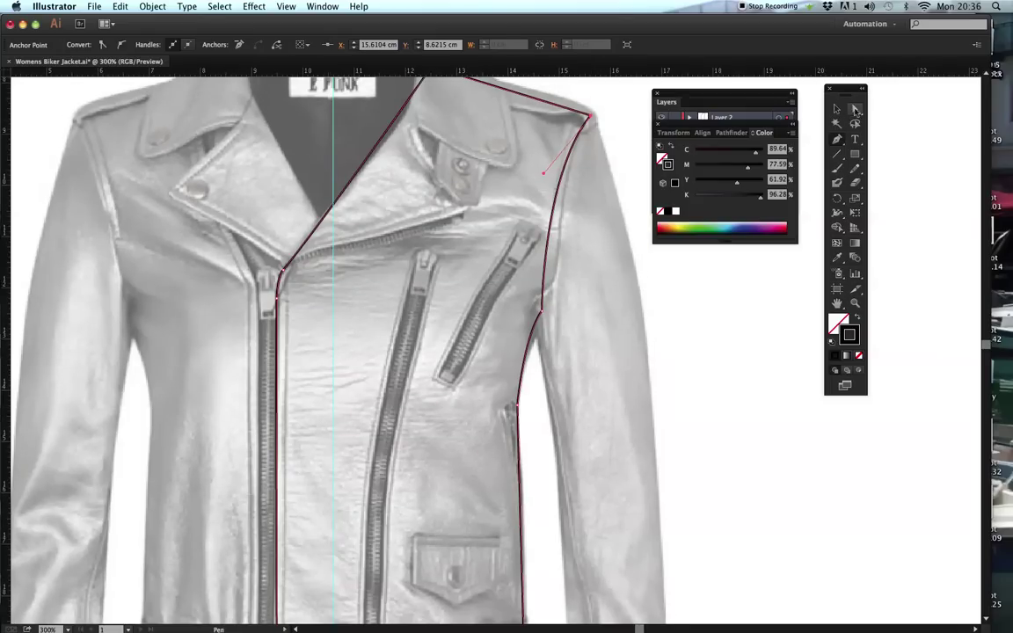
- Reshape the armhole segment with Direct Selection by pulling the shoulder point's direction handle further down towards the slanted chest zip
key(a)
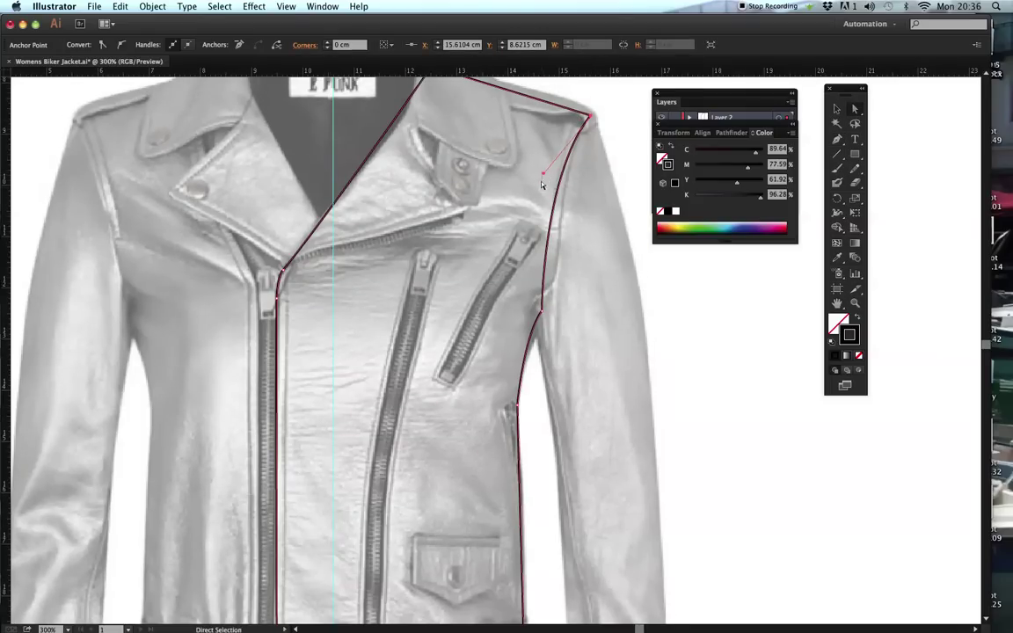
click(567, 178)
click(563, 176)
drag(539, 182, 517, 263)
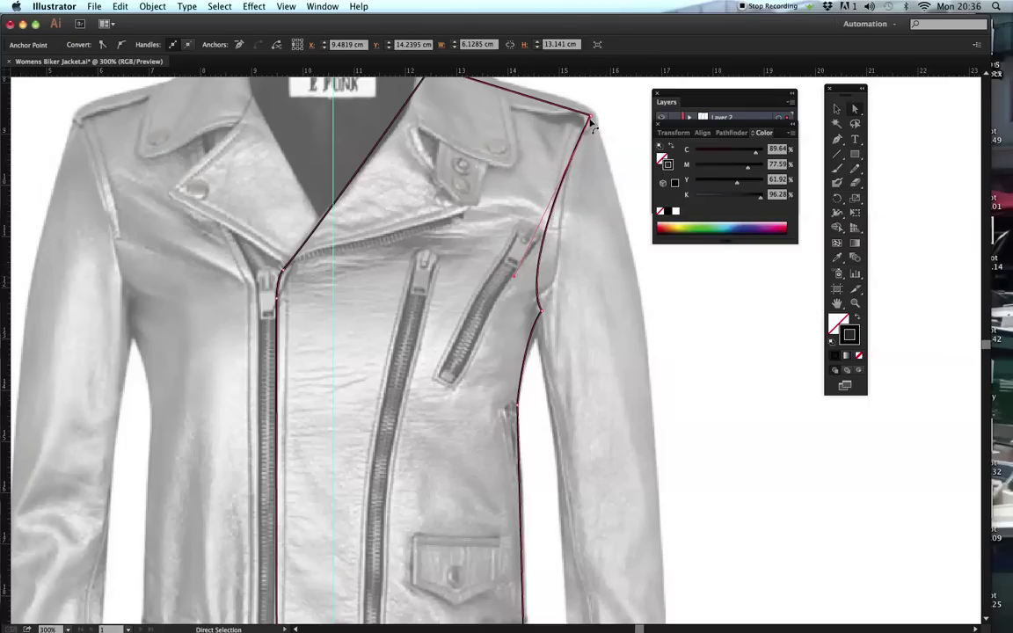
- Move the shoulder point slightly inward to about X 15.46, Y 8.64 cm, and the neck point to about X 12.61, Y 7.65 cm
drag(590, 116, 588, 161)
click(589, 116)
key(space)
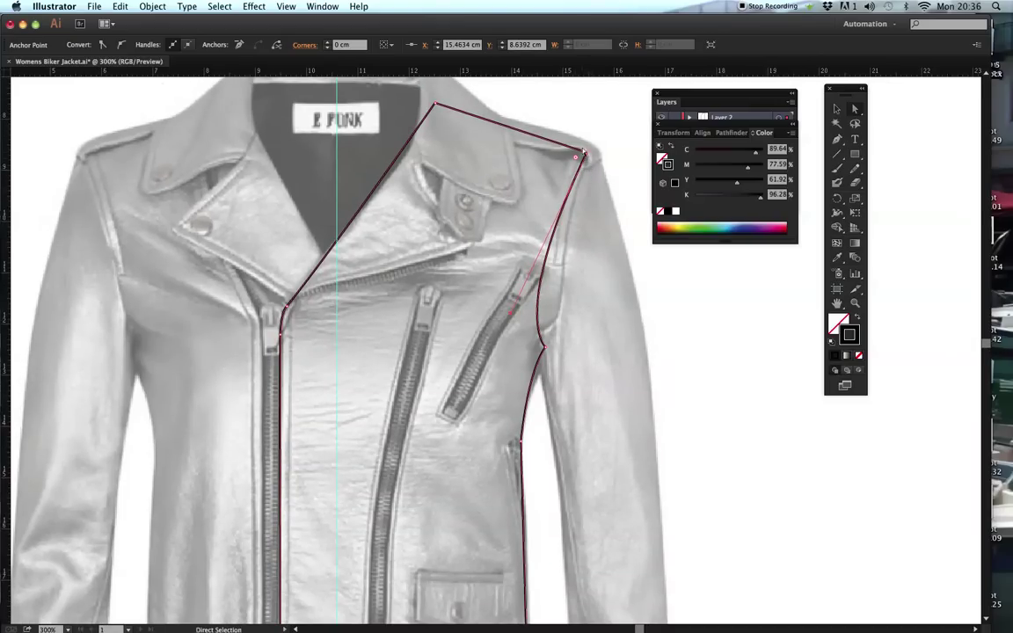
drag(436, 106, 440, 104)
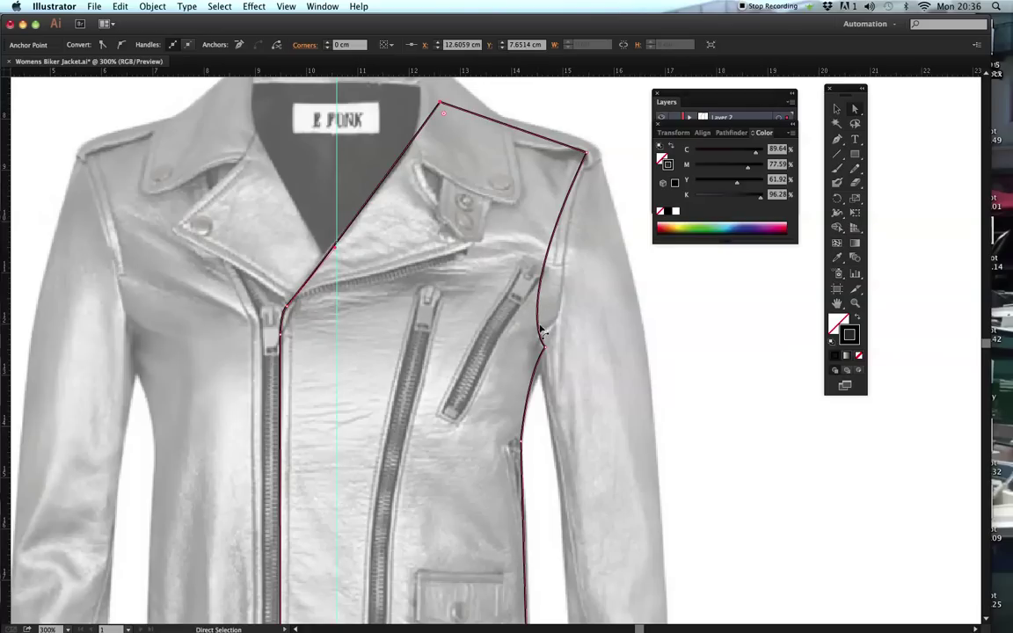
- Fine-tune the armhole curve near the underarm with the shoulder point's direction handle, and deselect the panel
mouse_move(540, 327)
mouse_down()
mouse_move(513, 319)
mouse_move(506, 337)
mouse_up()
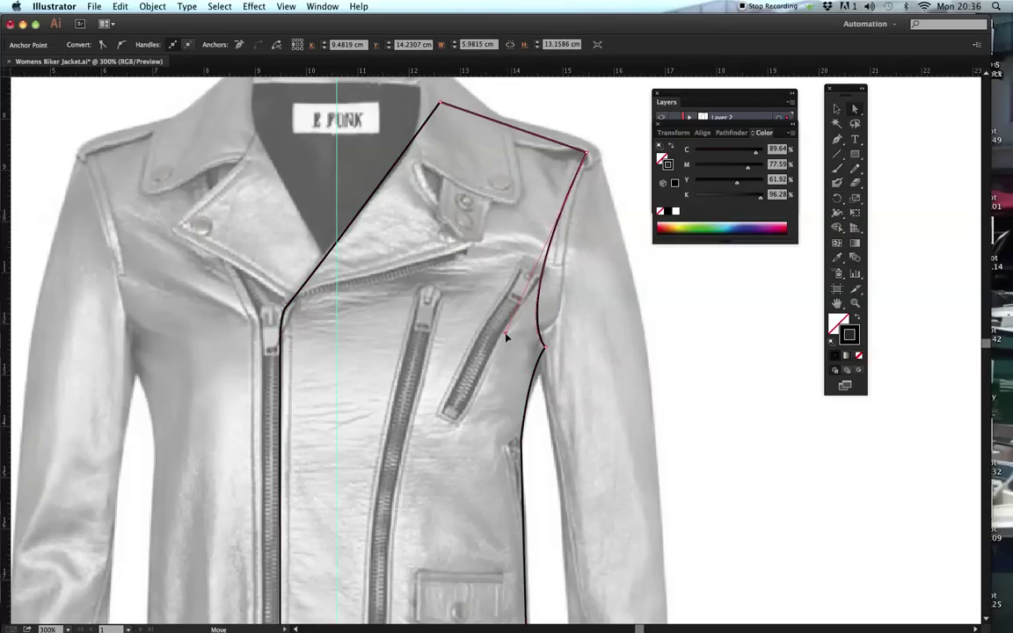
click(584, 284)
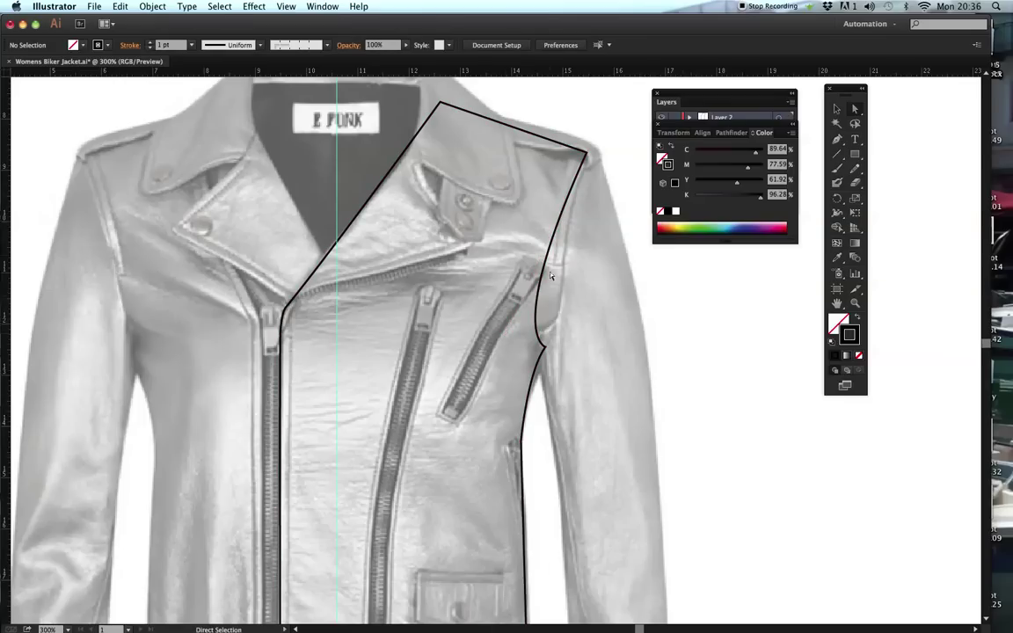
click(544, 272)
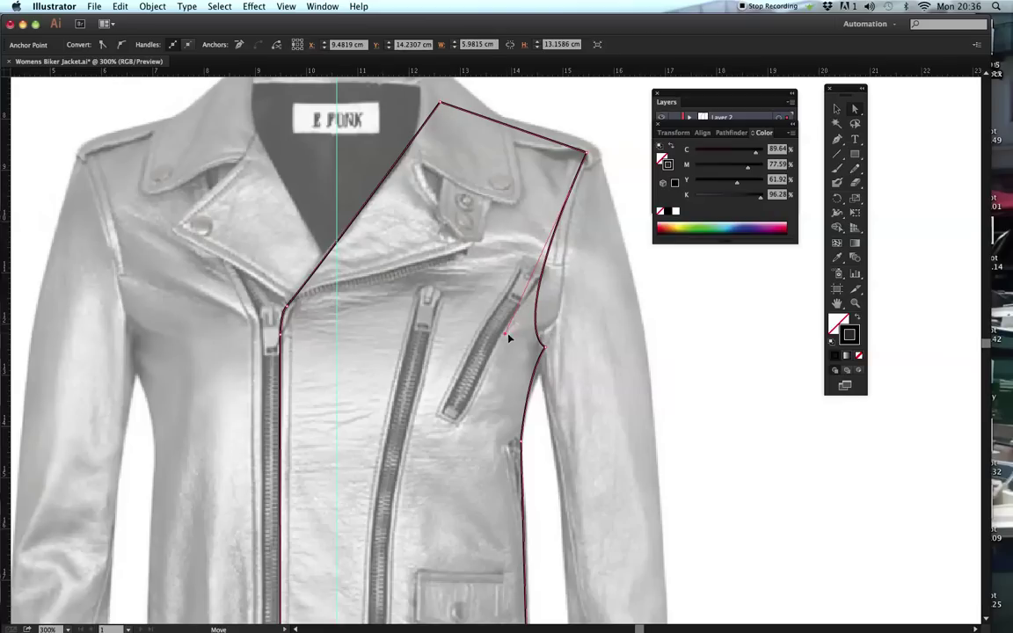
drag(511, 337, 515, 337)
click(654, 256)
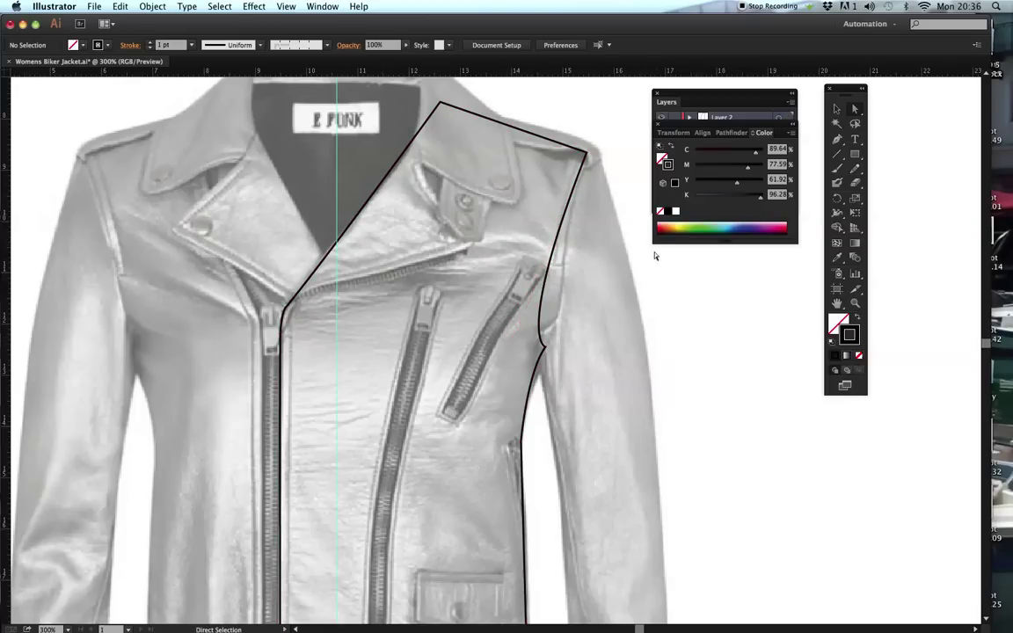
- Start the sleeve outline with the Pen tool at the shoulder point and curve it down the upper sleeve's outer edge
key(super+minus)
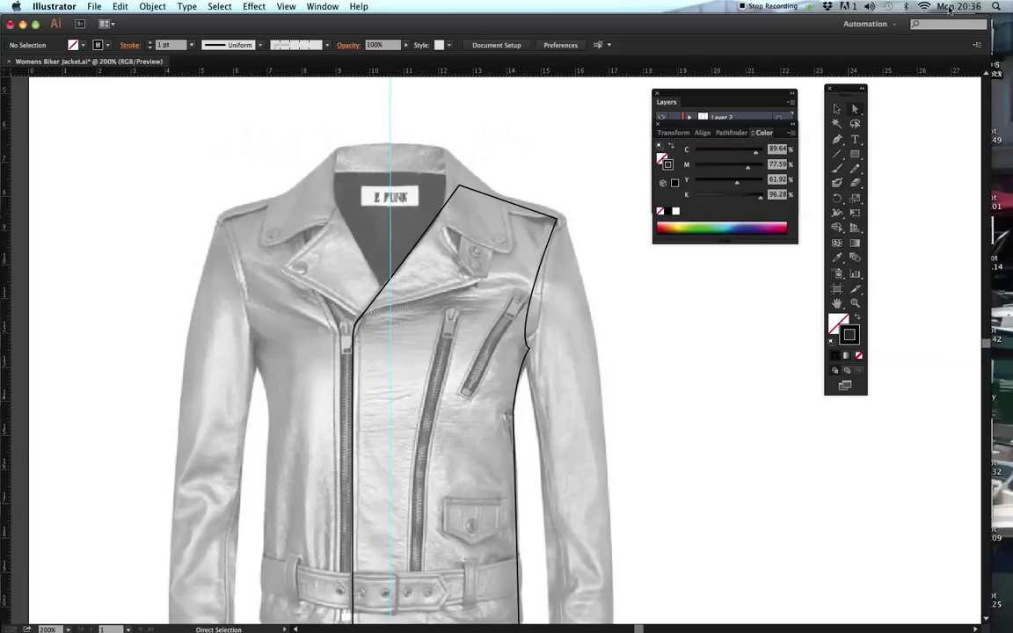
drag(572, 422, 578, 395)
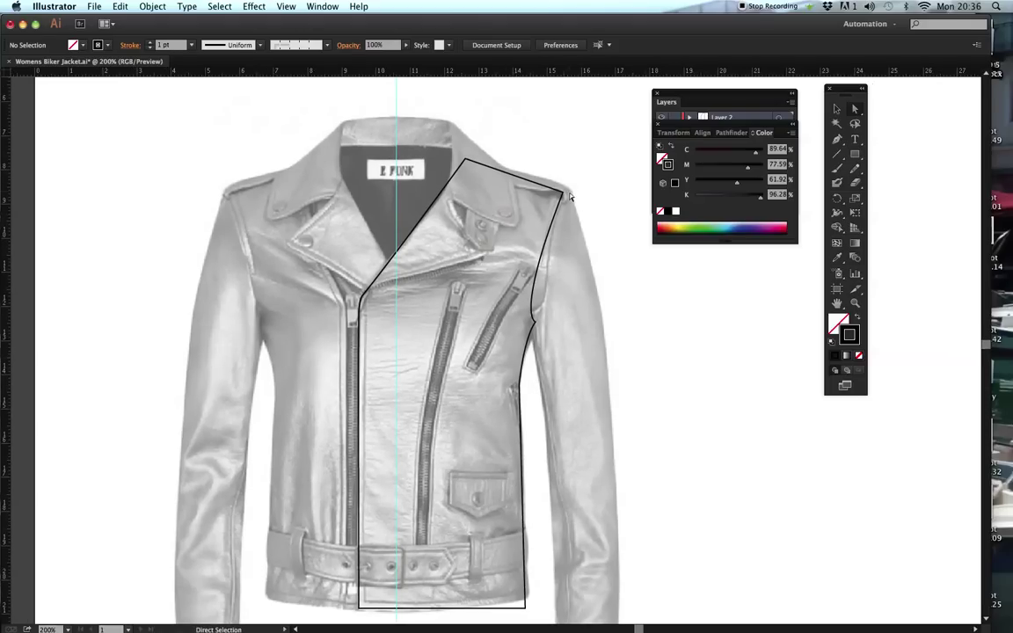
scroll(535, 343, down, 5)
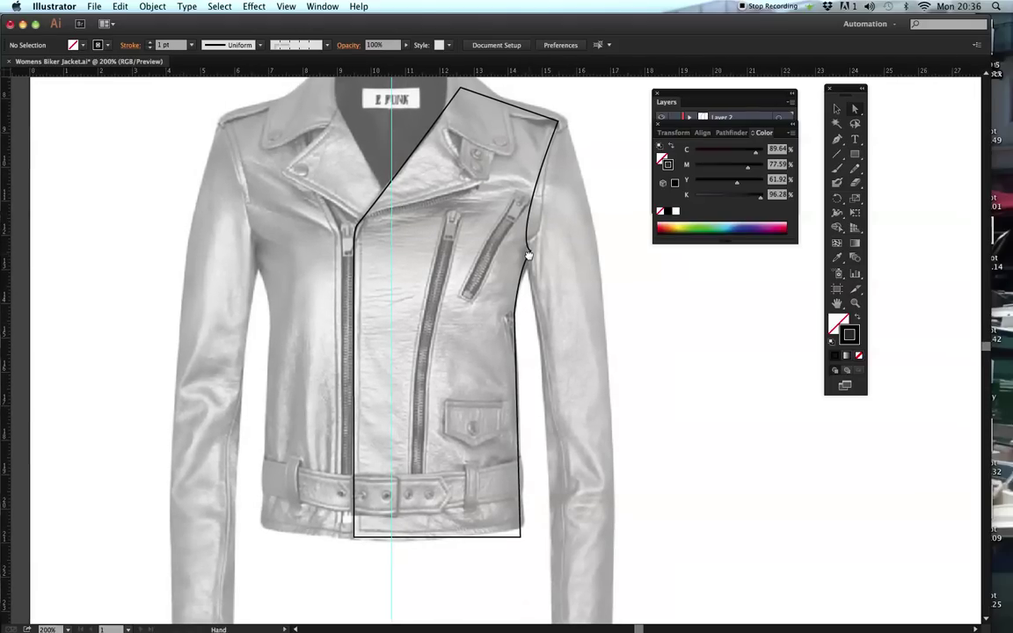
key(p)
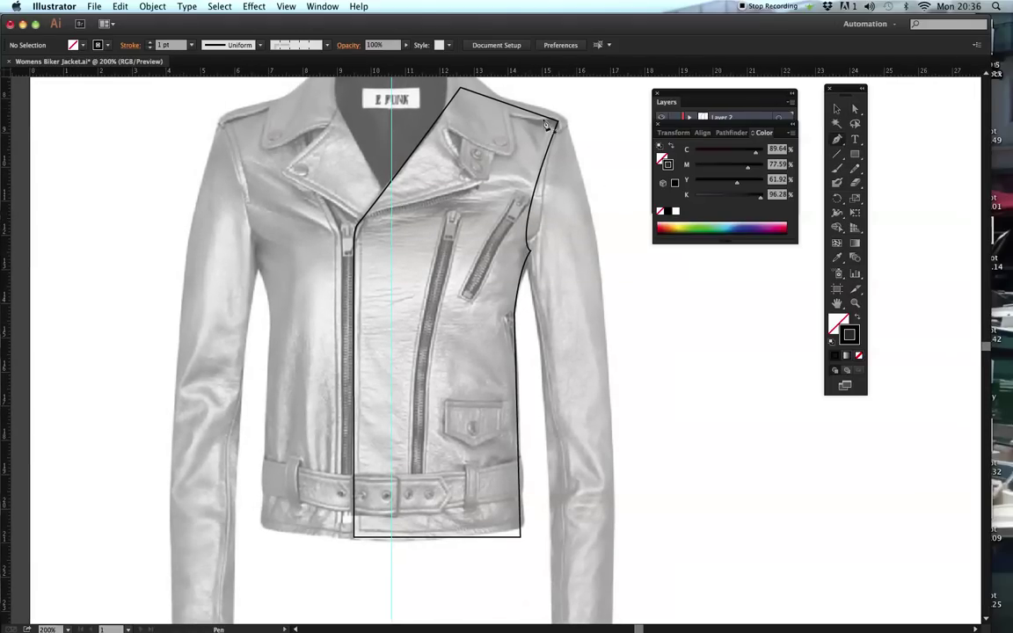
click(854, 303)
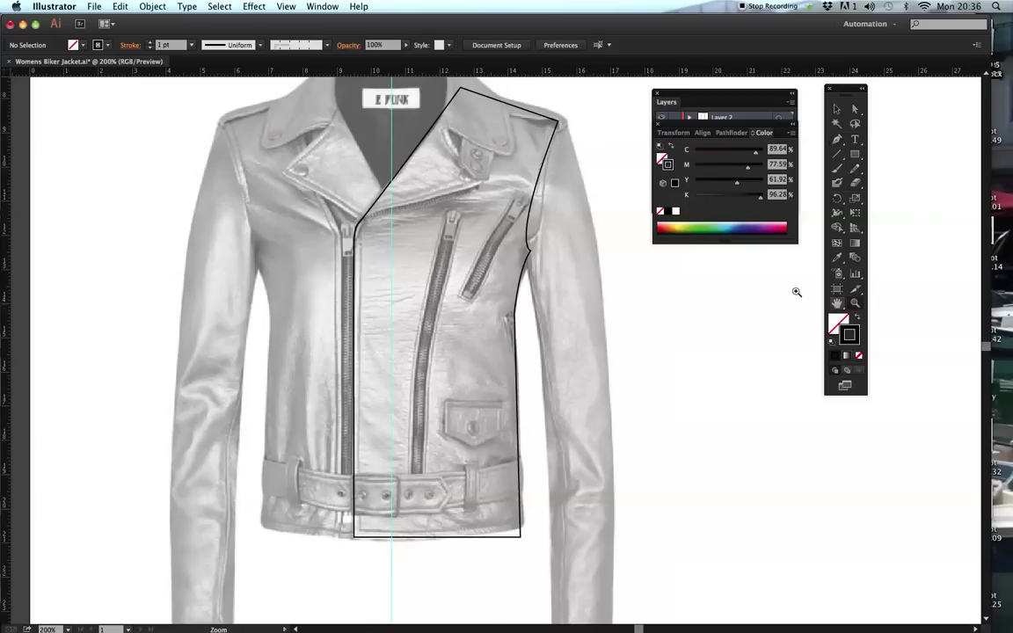
click(574, 189)
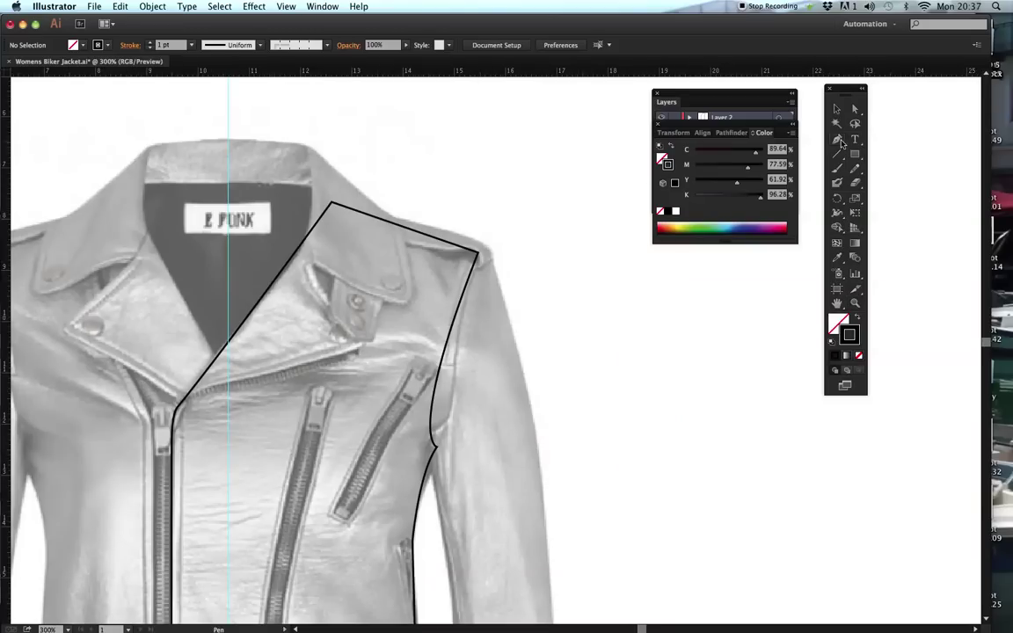
click(482, 279)
key(p)
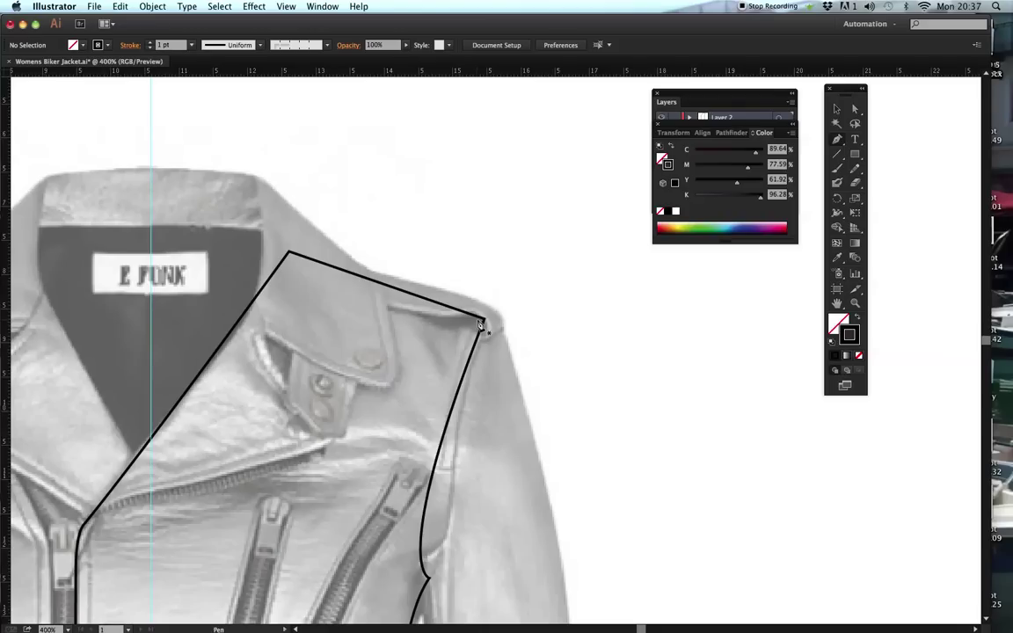
click(480, 324)
key(space)
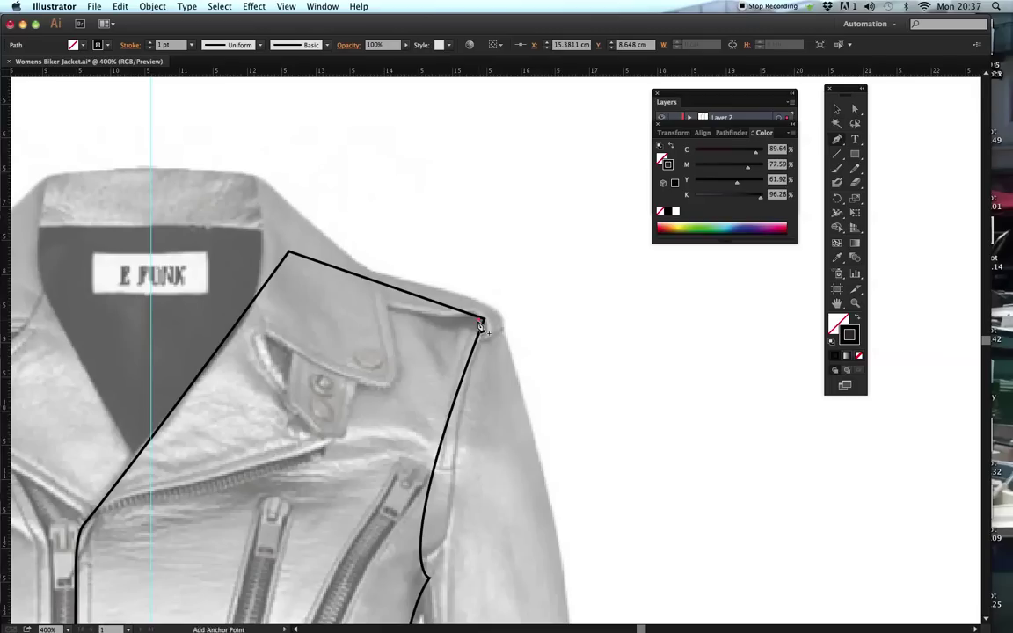
scroll(498, 354, down, 5)
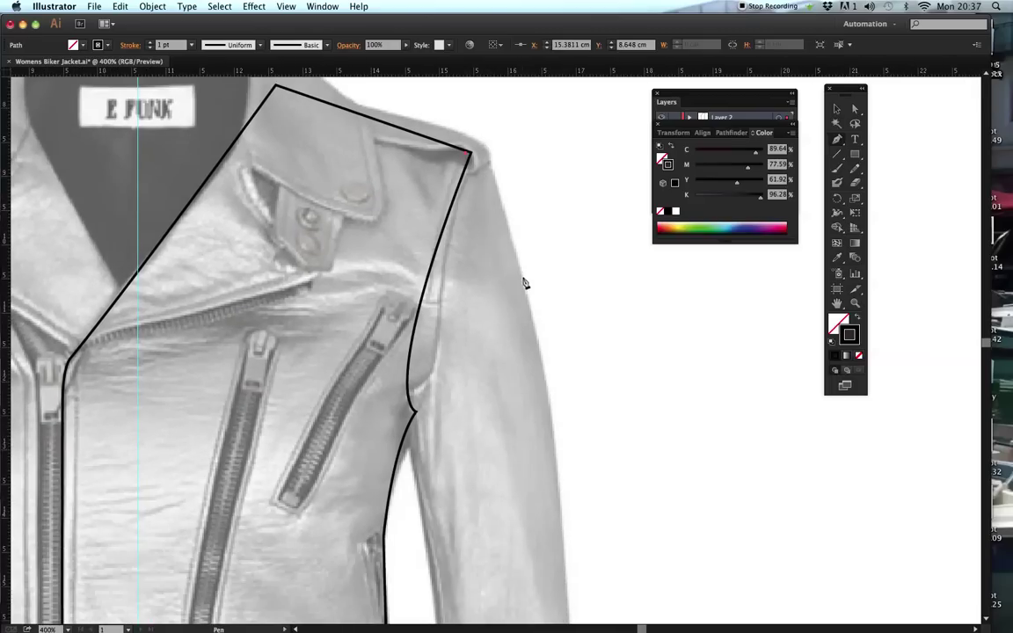
drag(543, 378, 565, 527)
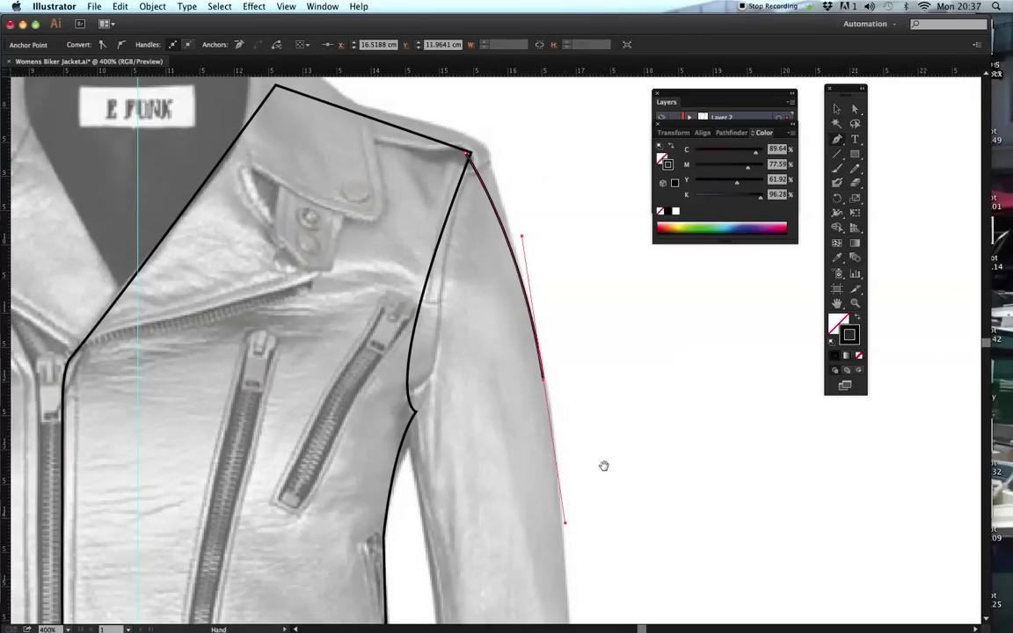
- Extend the sleeve outline down to the cuff hem at about Y 24.45 cm, constraining the new point
scroll(603, 396, down, 4)
key(super+minus)
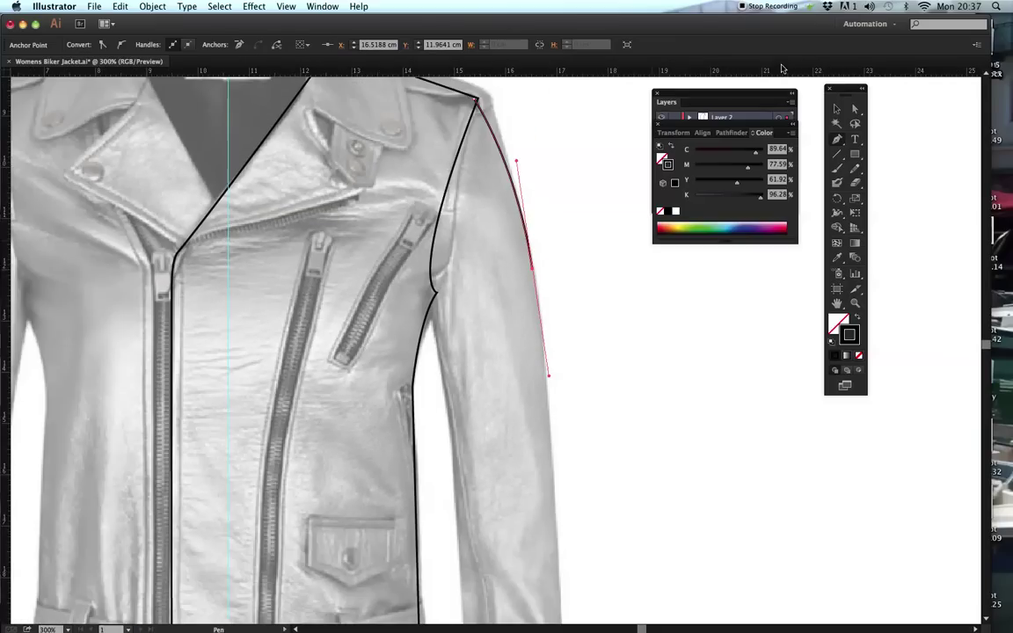
drag(535, 440, 525, 344)
scroll(525, 344, down, 3)
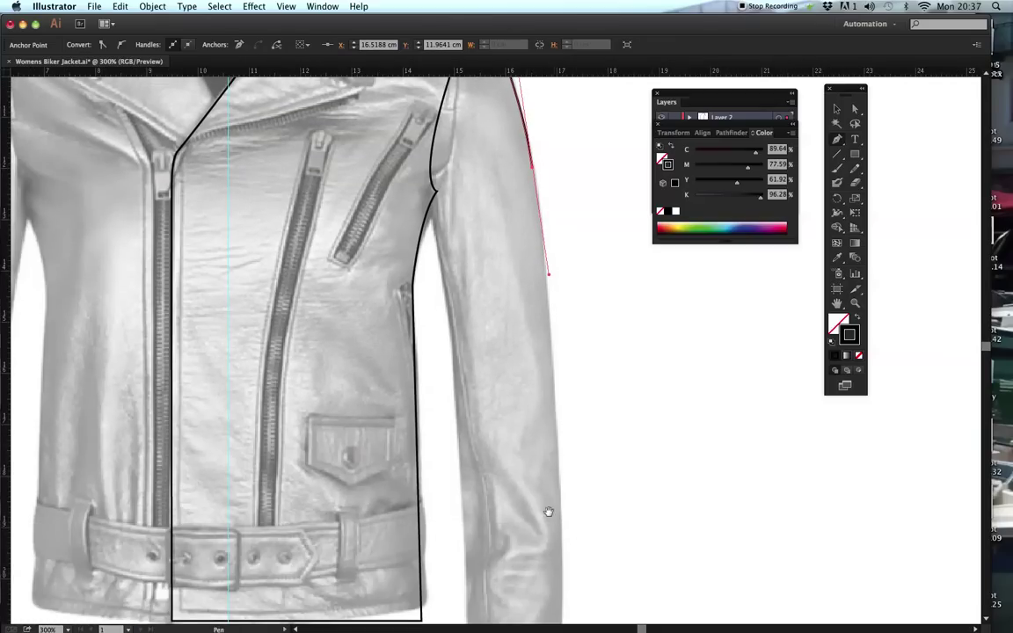
scroll(506, 511, down, 5)
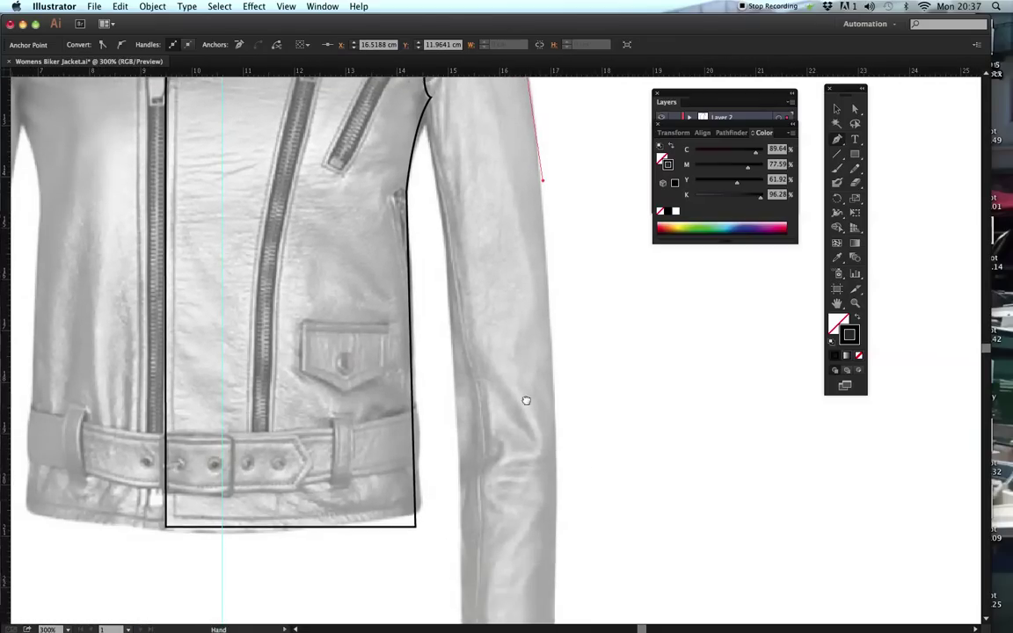
shift+click(574, 546)
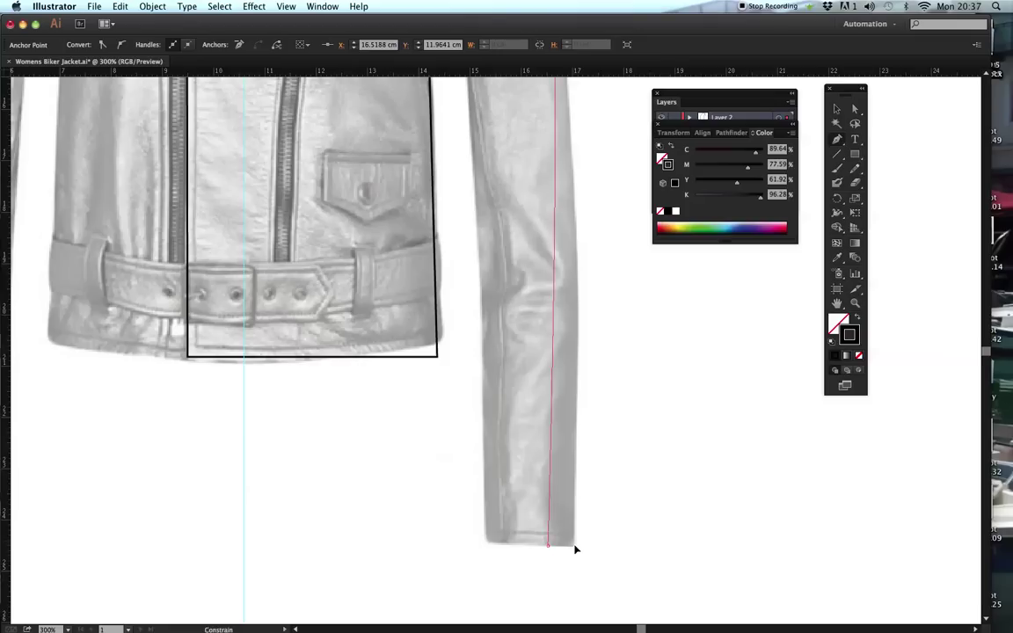
- Move the cuff point to the sleeve's outer hem corner at about X 17.06 cm and bend the outer edge to match the photo
click(855, 108)
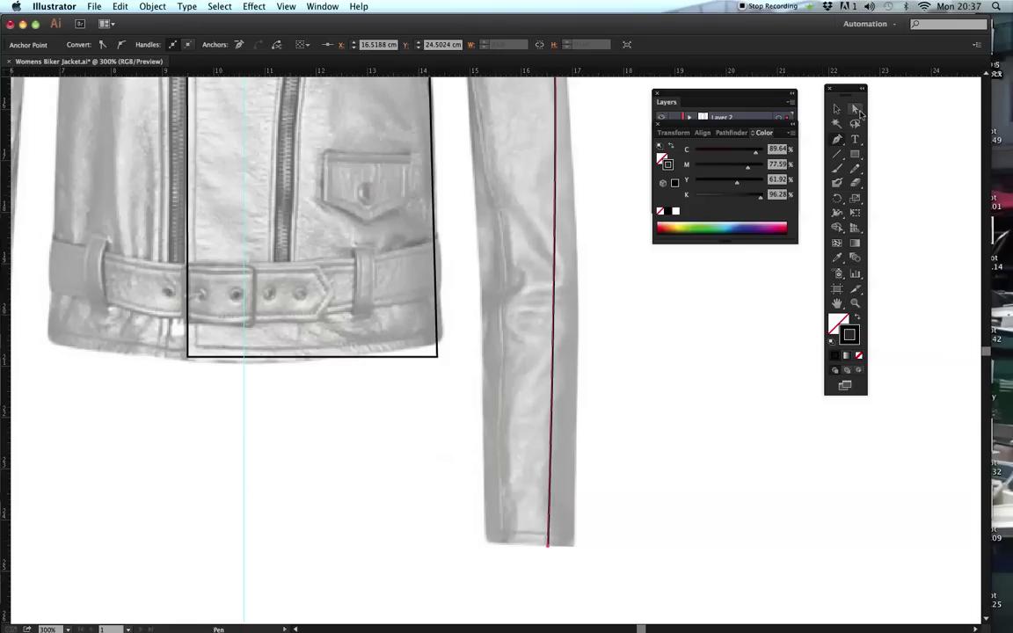
drag(550, 548, 580, 551)
scroll(628, 356, up, 10)
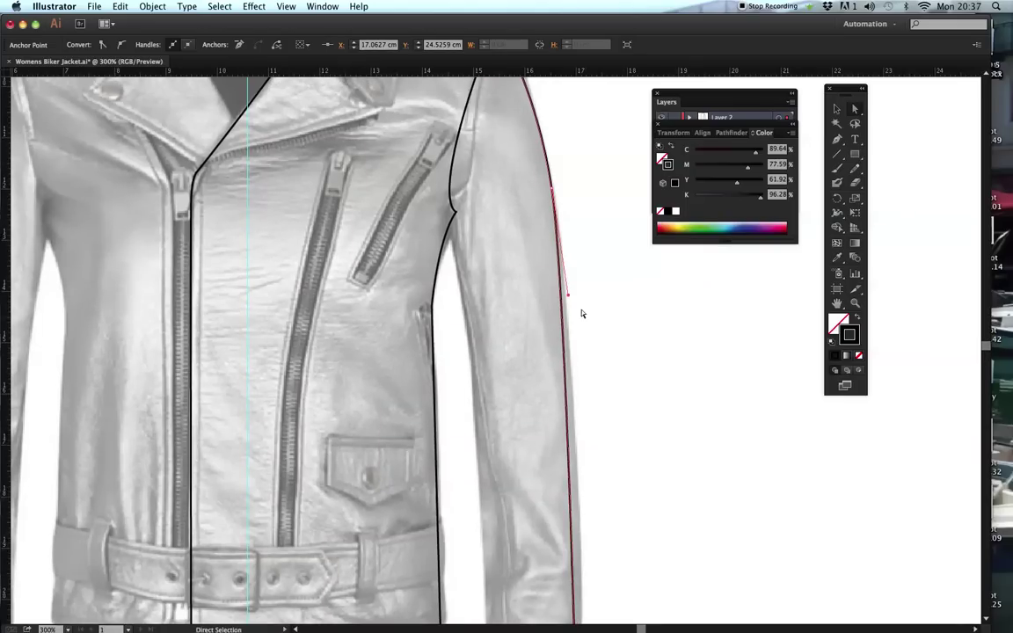
drag(570, 298, 581, 329)
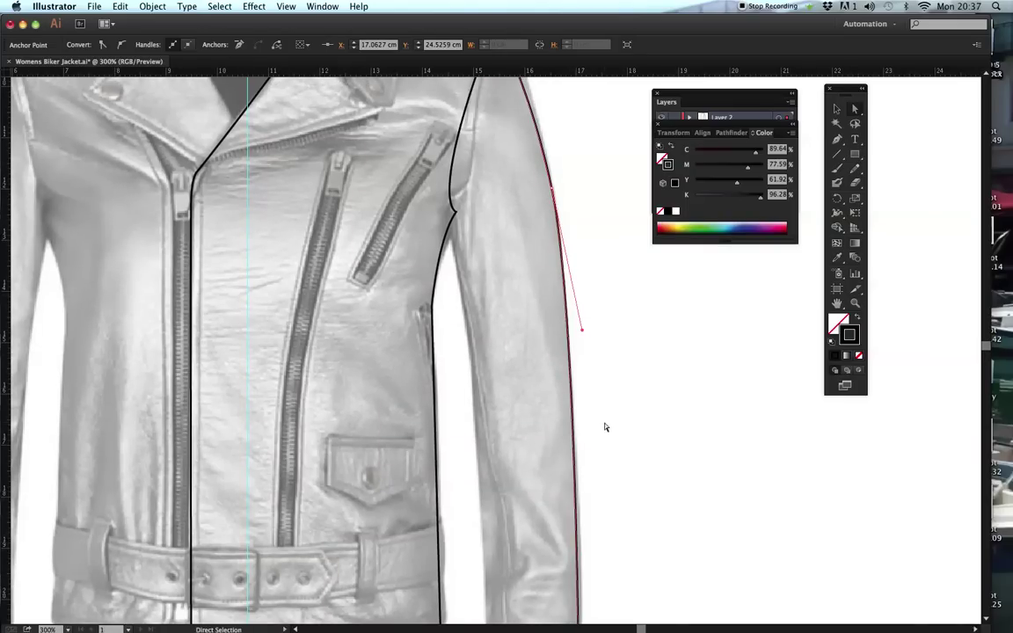
- Continue the sleeve outline with the Pen tool straight across the cuff hem to its inner corner, about 1.7 cm long
key(super+minus)
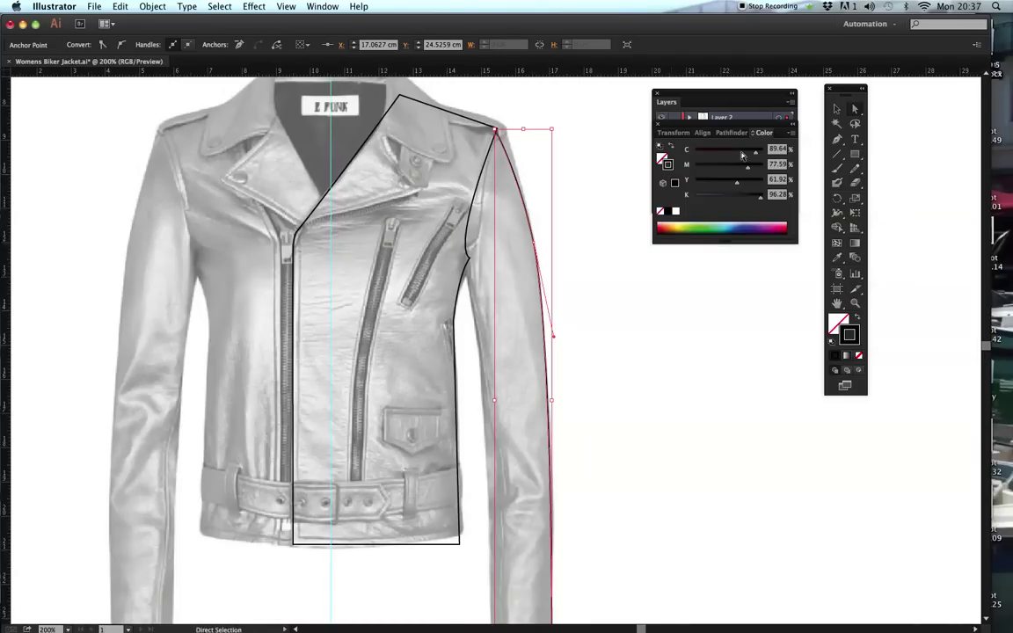
drag(520, 459, 524, 388)
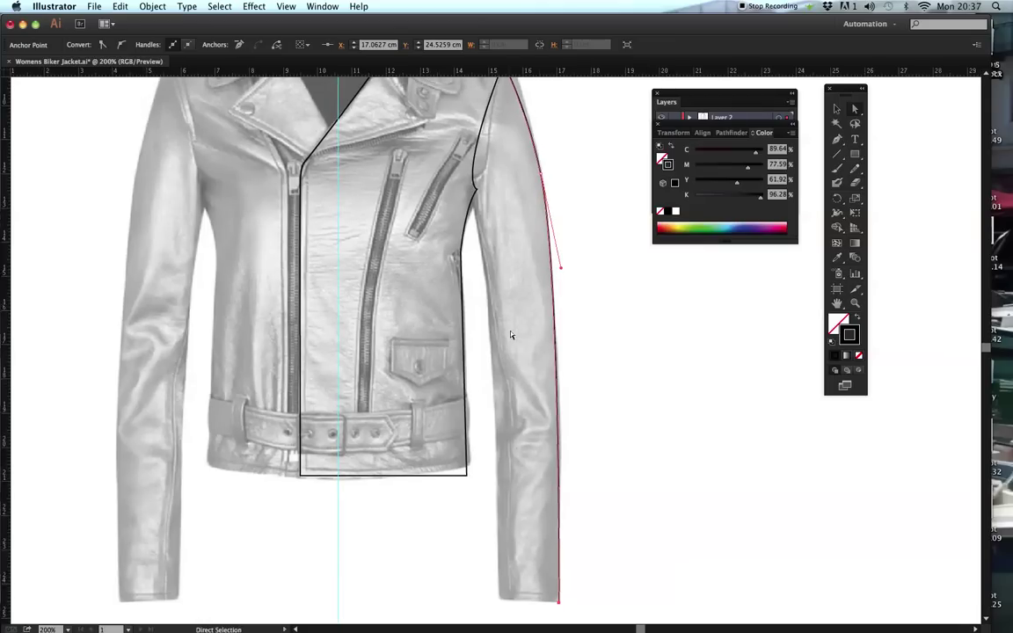
key(p)
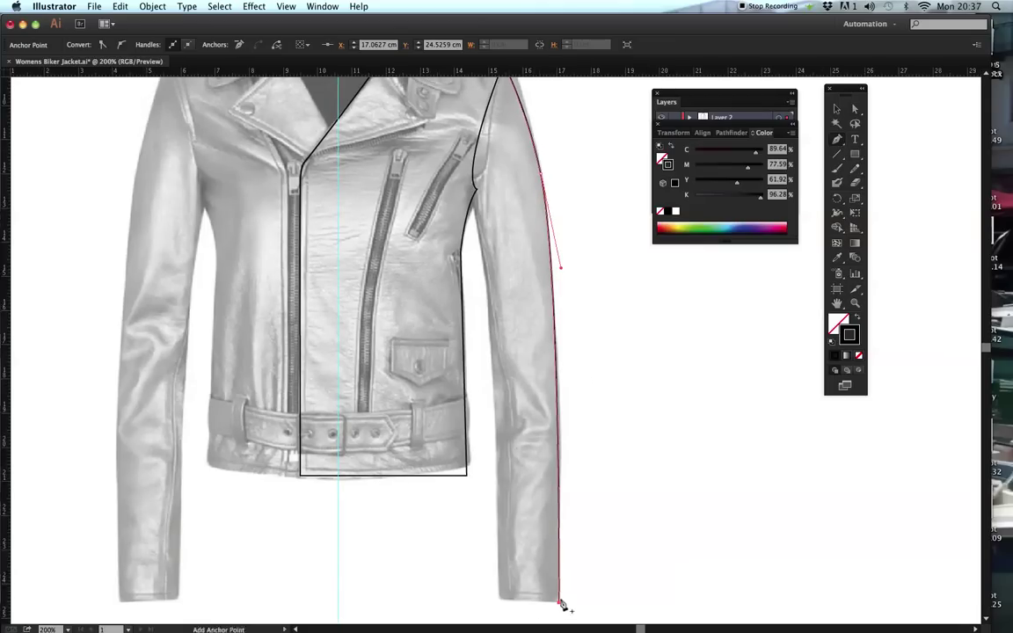
click(500, 603)
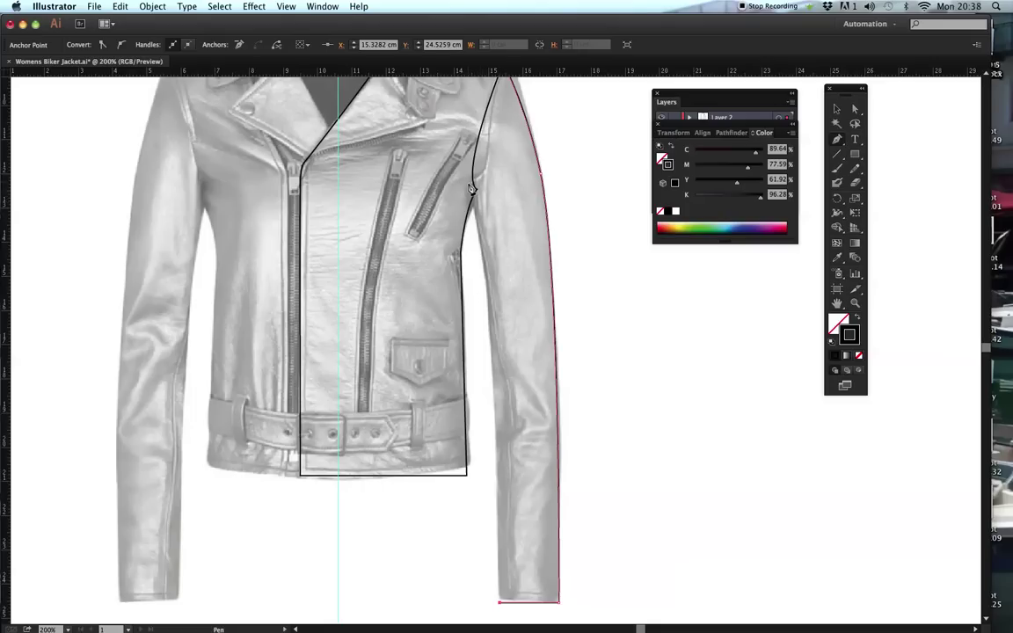
- Undo the misplaced point inside the sleeve and draw the inner sleeve edge from the cuff up to a curved point at the underarm
drag(500, 184, 530, 189)
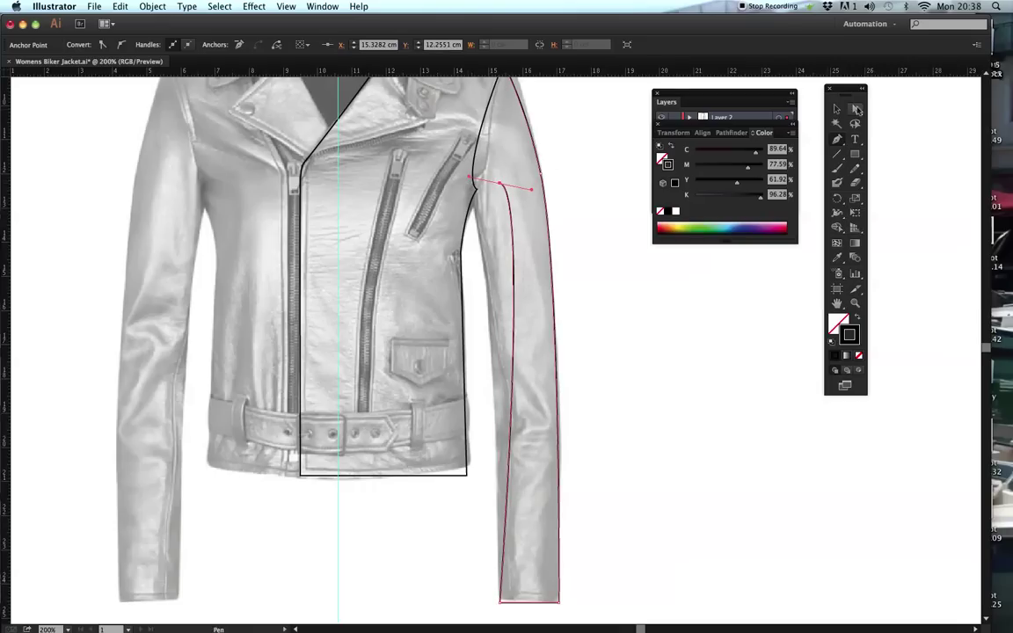
key(super+z)
drag(468, 181, 457, 152)
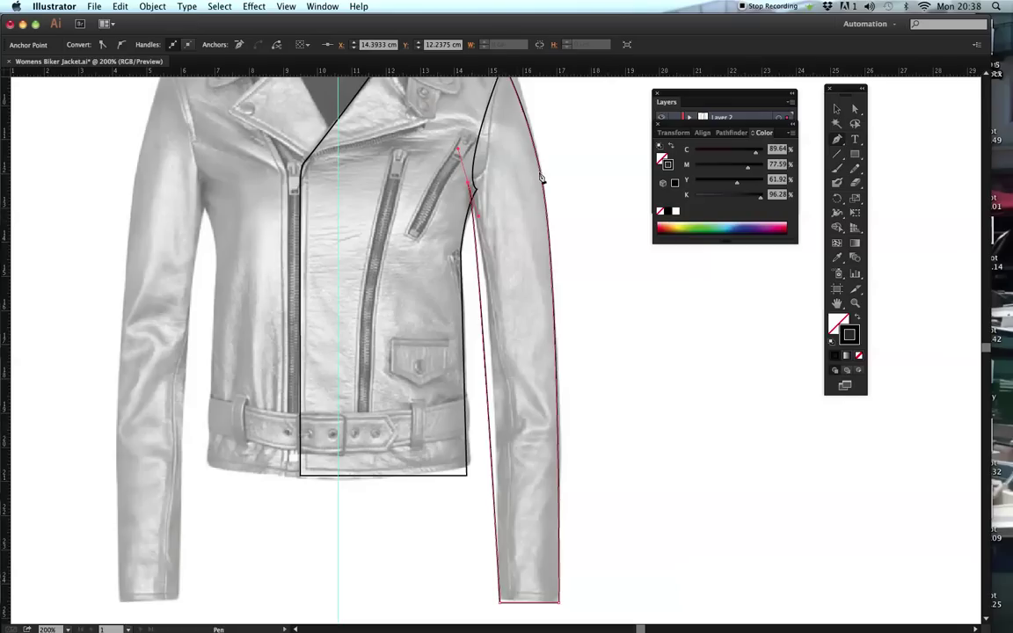
- Close the sleeve outline with a curved armhole seam from the underarm point up to the shoulder tip, undoing the first straight closing segment
scroll(534, 258, up, 3)
click(468, 285)
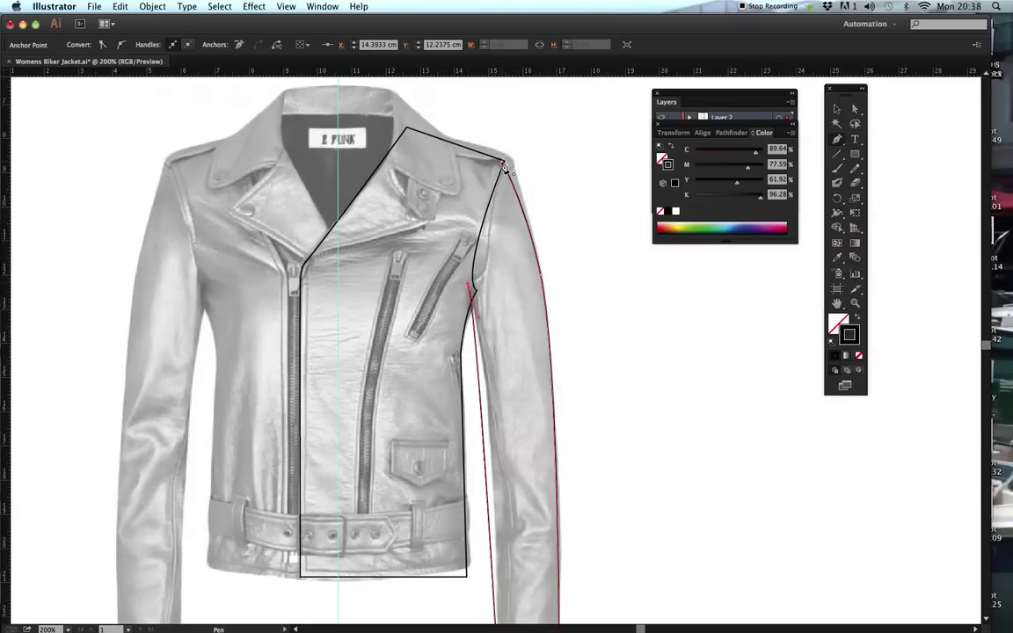
click(504, 166)
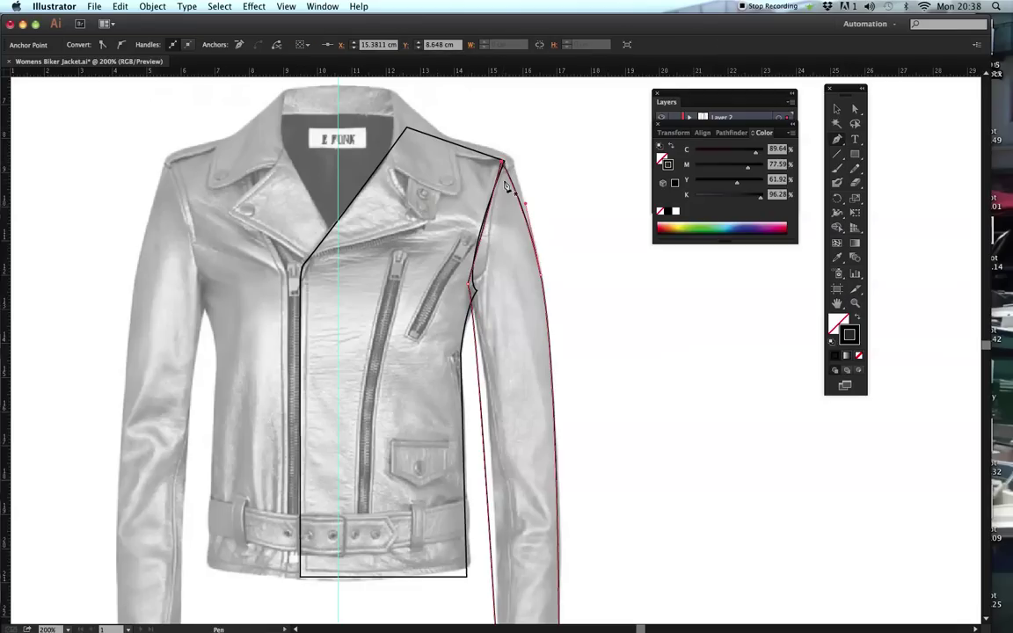
key(super+z)
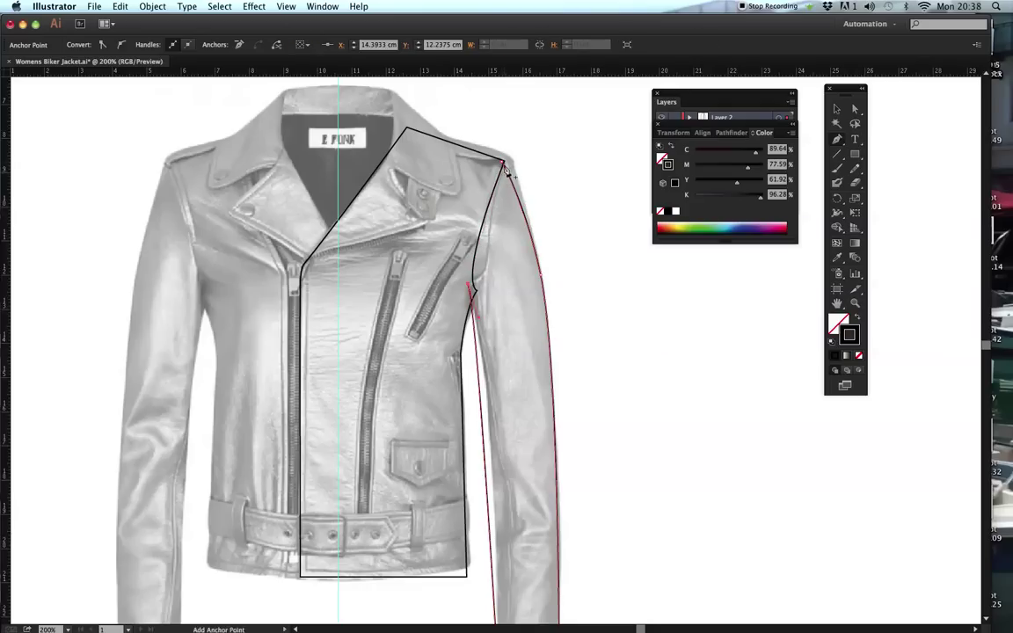
drag(503, 161, 537, 138)
- Move the sleeve's underarm point onto the body outline at about X 14.53 cm, Y 12.43 cm and adjust the armhole curve's shoulder handle
key(a)
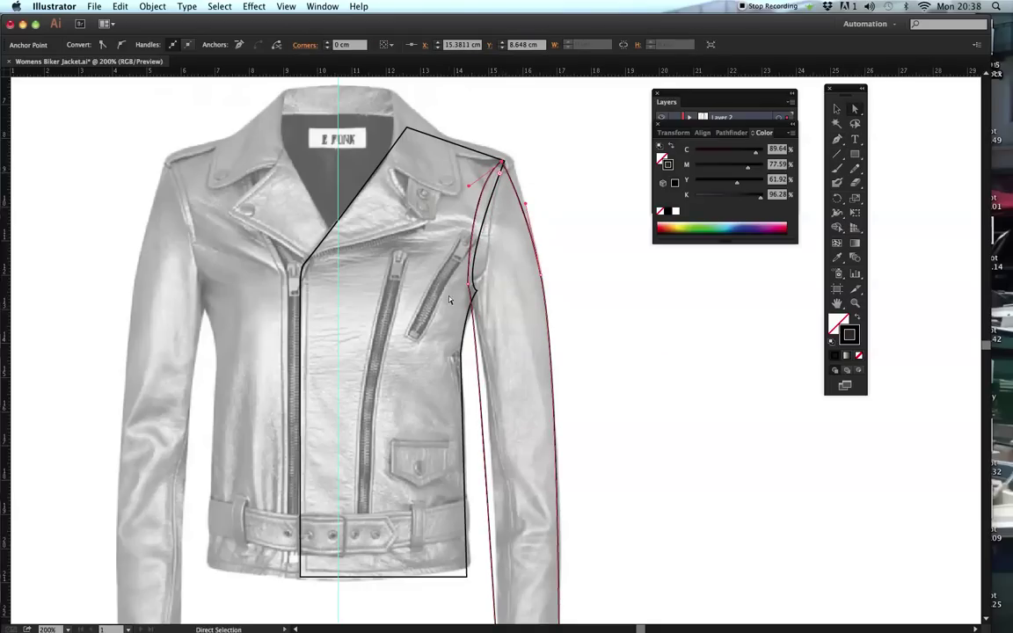
click(473, 285)
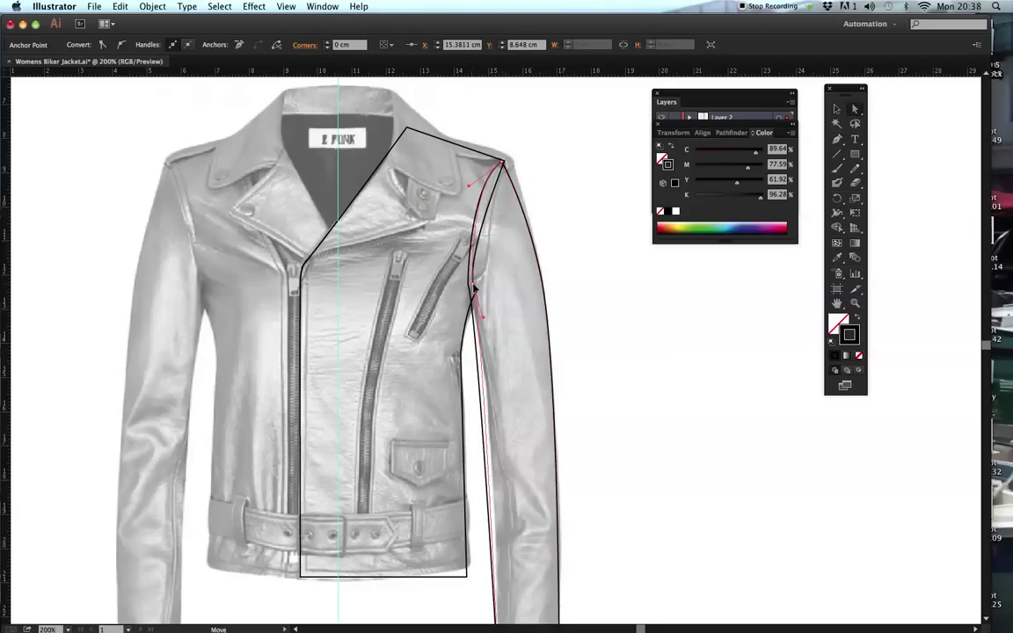
click(480, 295)
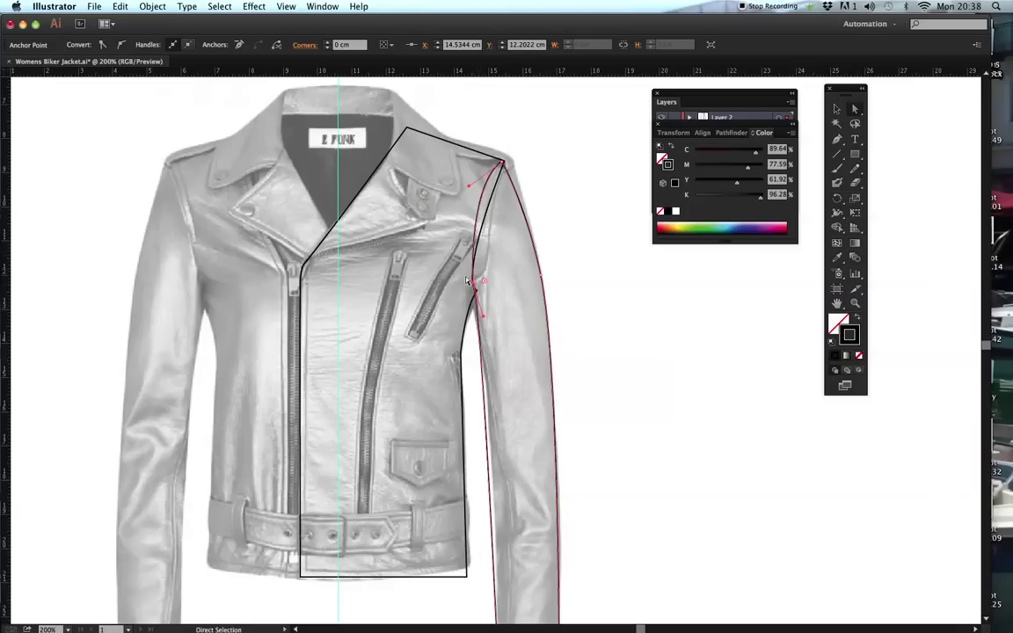
drag(474, 286, 479, 306)
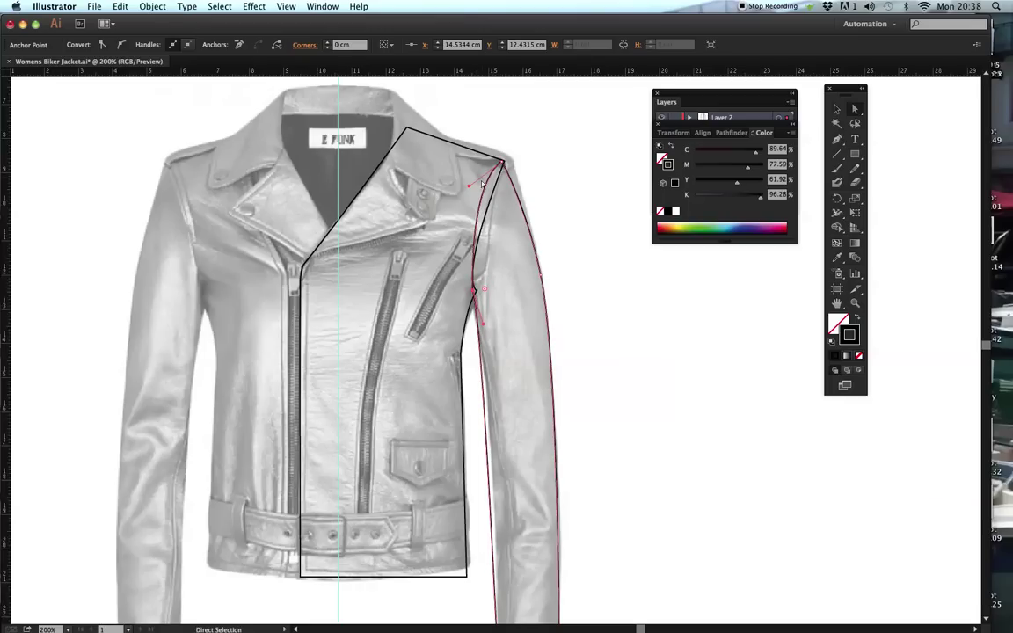
drag(468, 187, 467, 196)
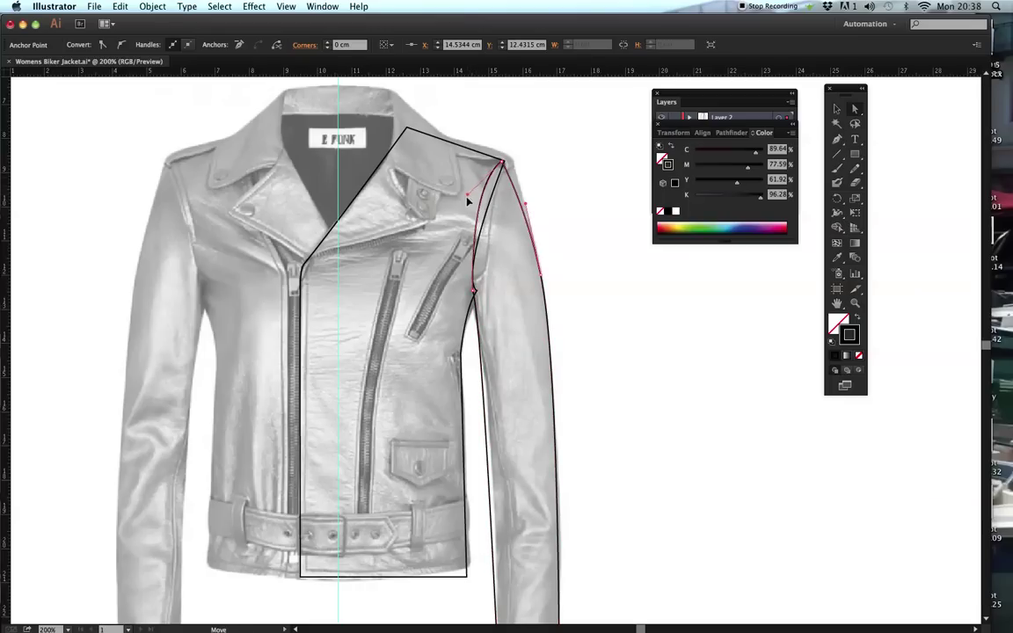
click(574, 244)
- Align the sleeve's shoulder point at about X 15.45 cm, Y 8.65 cm and bow the armhole curve further into the body
key(space)
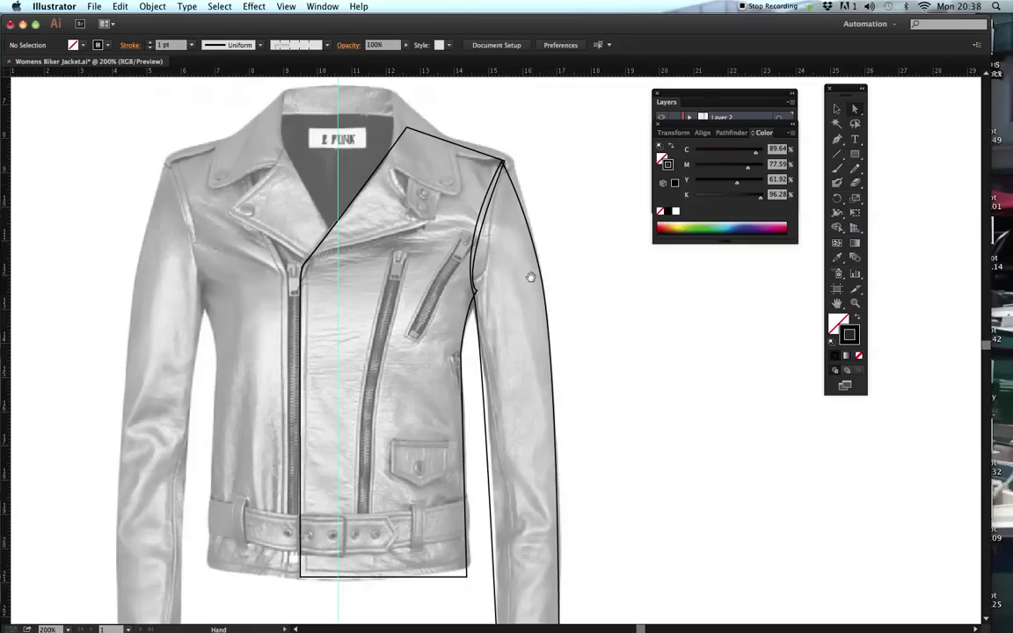
drag(531, 278, 533, 322)
click(856, 303)
click(467, 223)
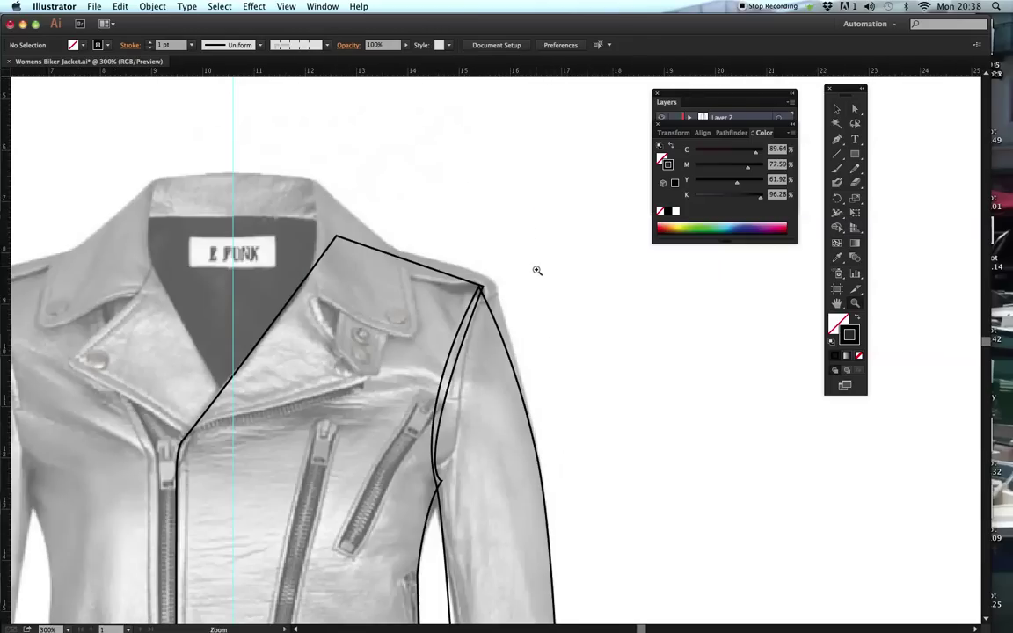
click(855, 111)
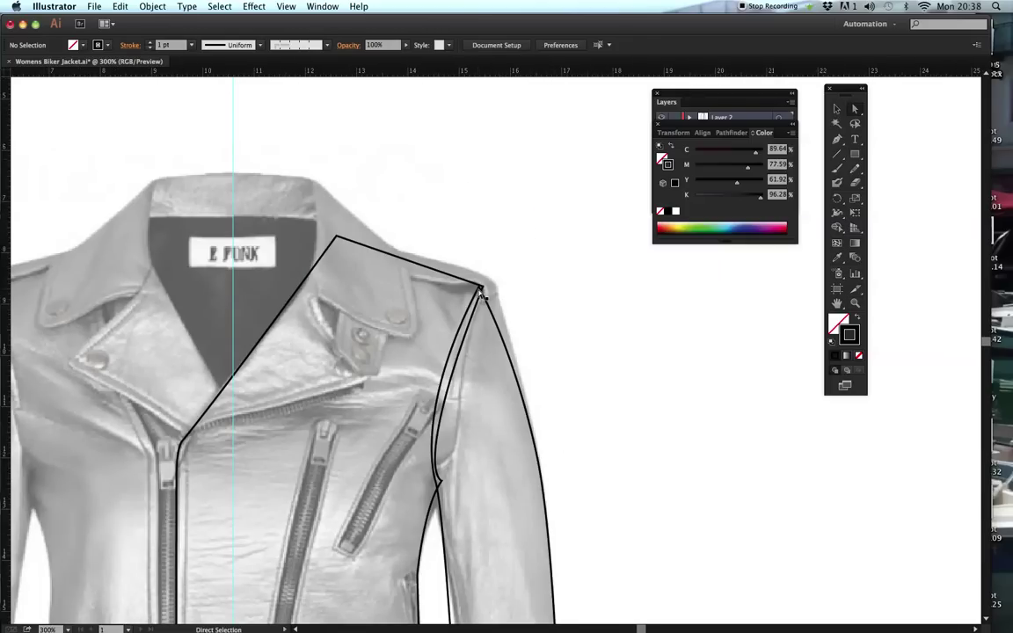
click(481, 294)
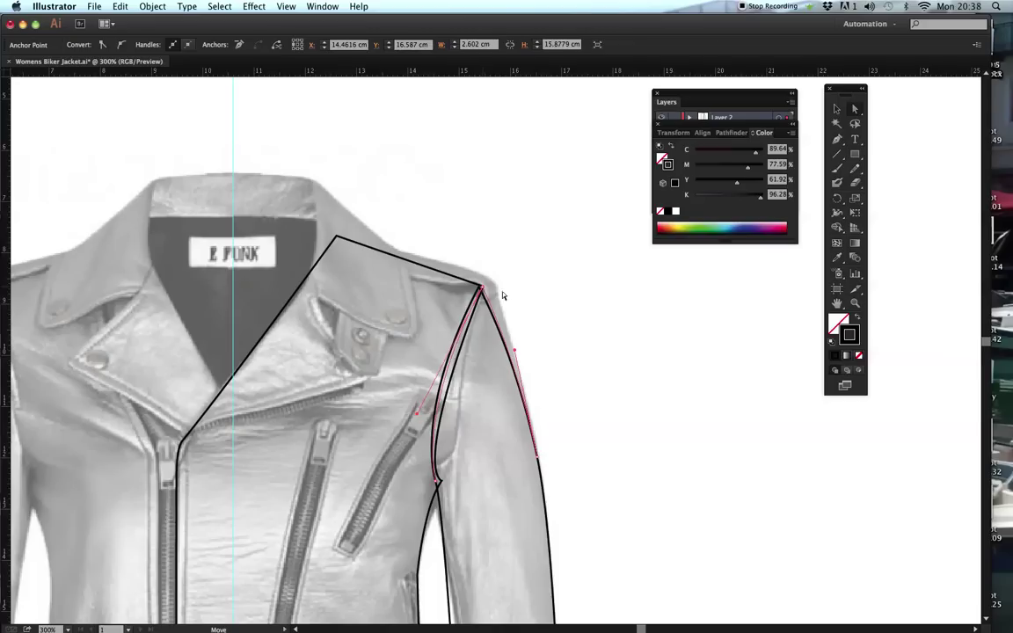
click(478, 322)
drag(417, 420, 400, 408)
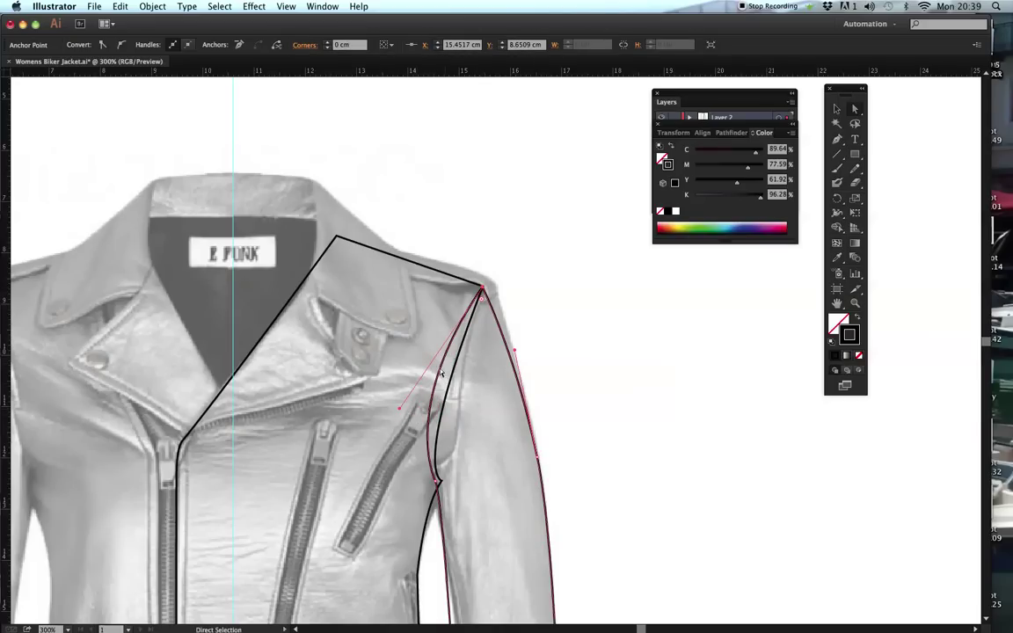
drag(401, 411, 386, 393)
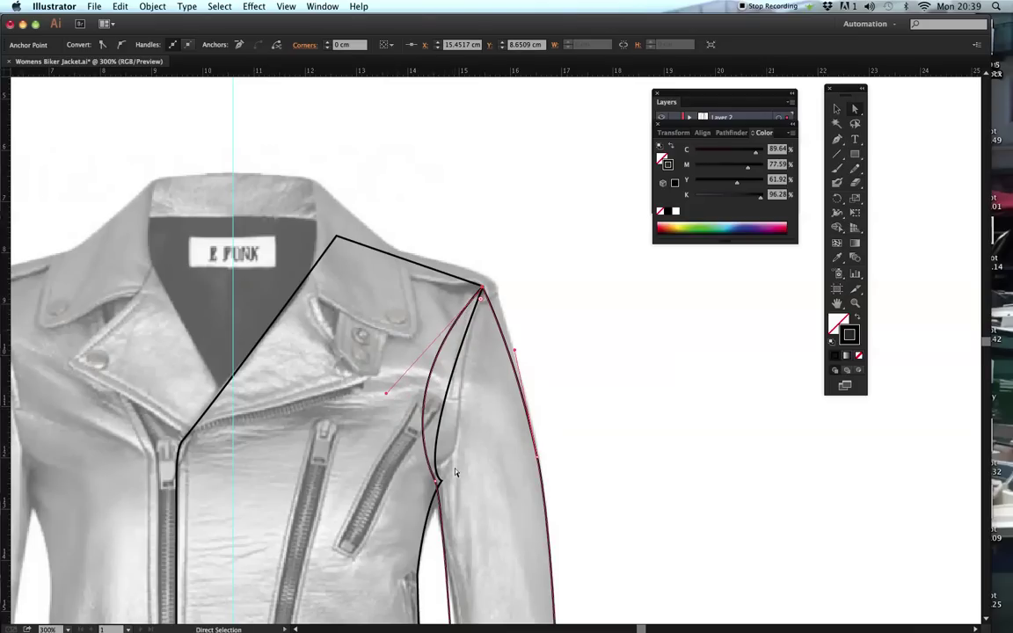
- Draw the wearer's left lapel with the Pen tool as a closed triangle from the zip top to the lapel tip and the neckline
key(super+minus)
key(super+minus)
key(super+minus)
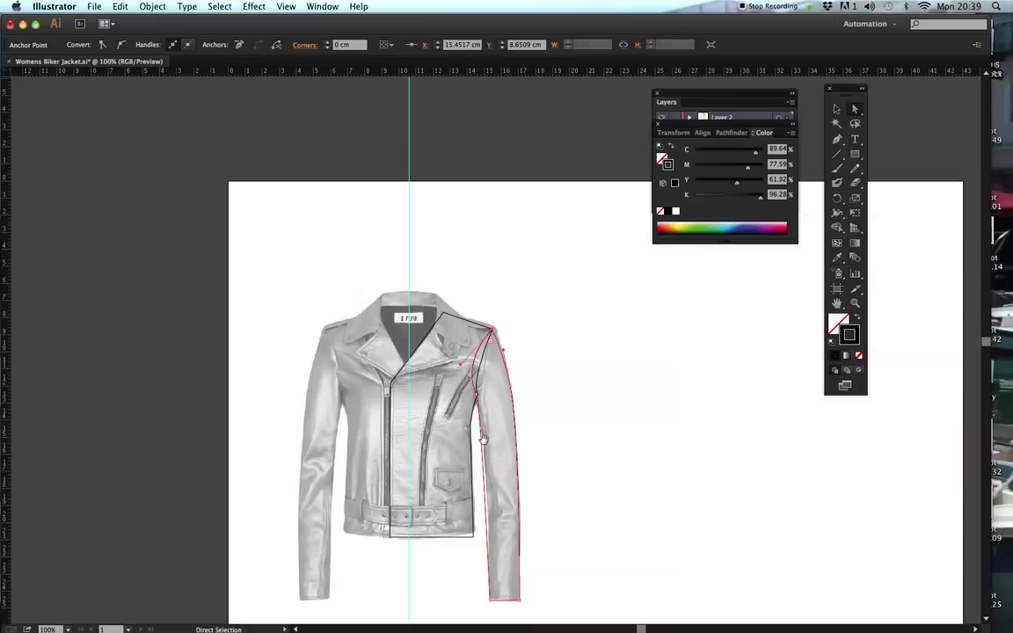
drag(483, 440, 474, 408)
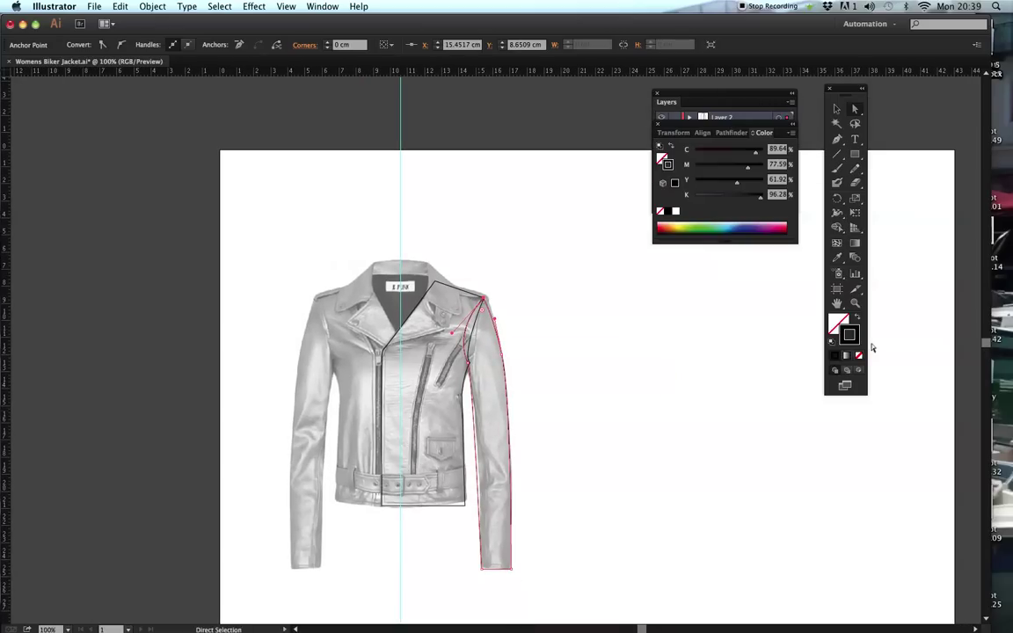
click(854, 302)
click(455, 350)
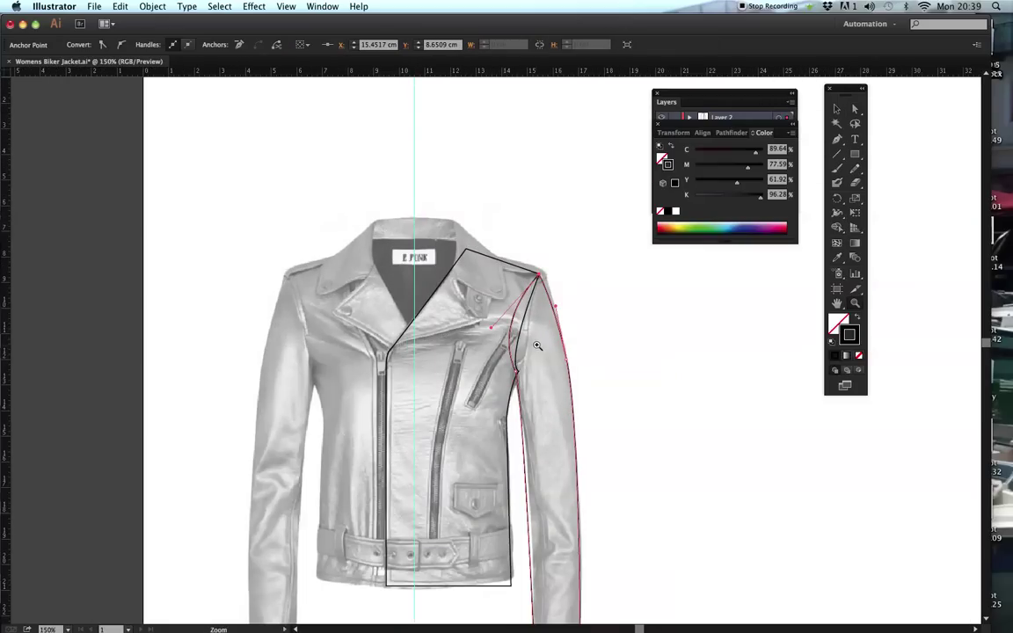
click(537, 345)
click(485, 345)
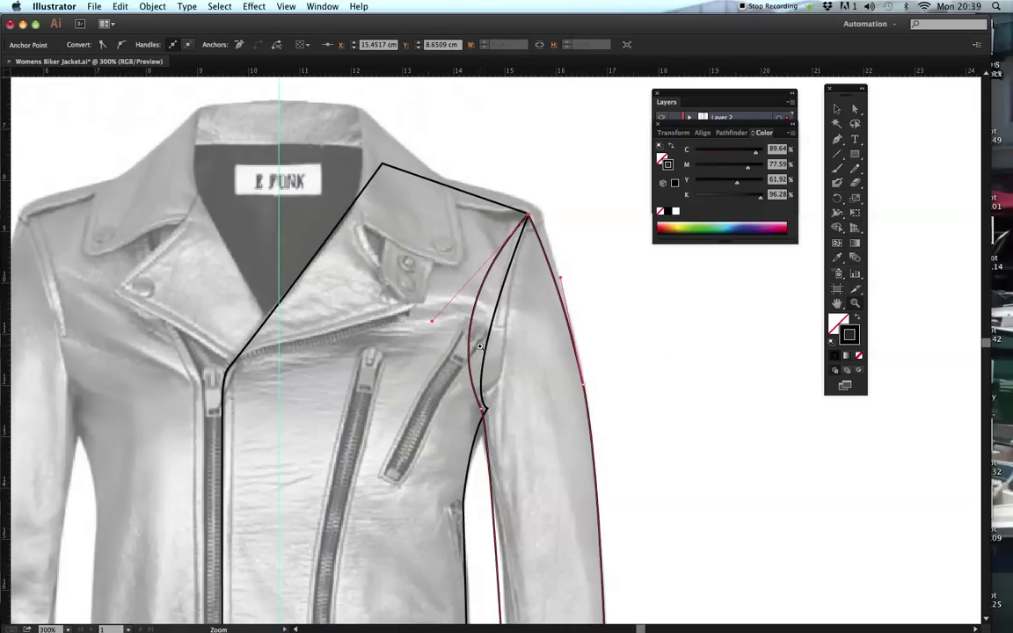
click(480, 347)
drag(427, 368, 471, 400)
key(p)
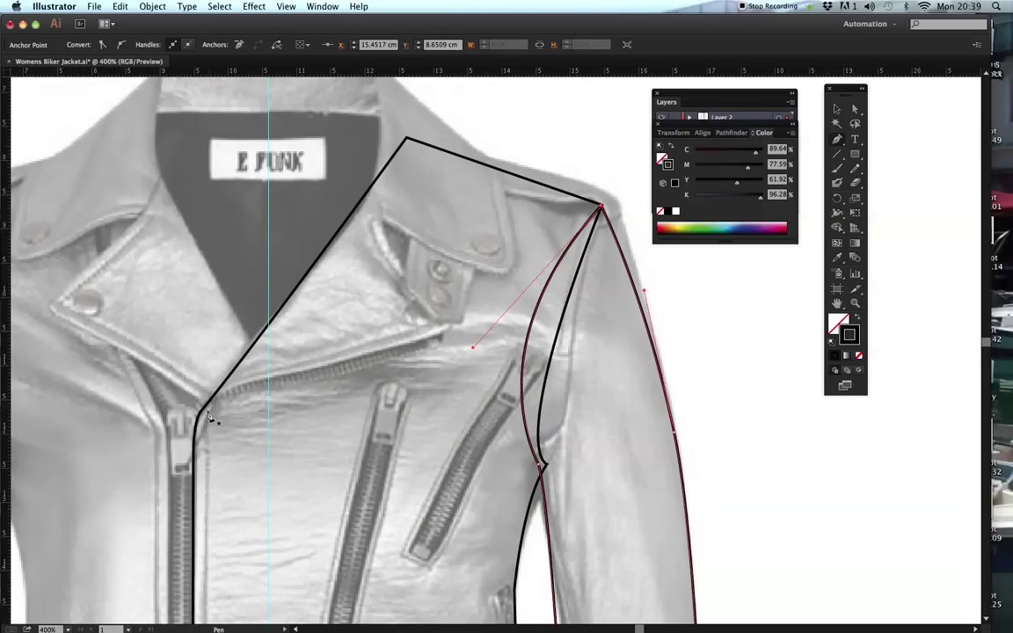
click(203, 411)
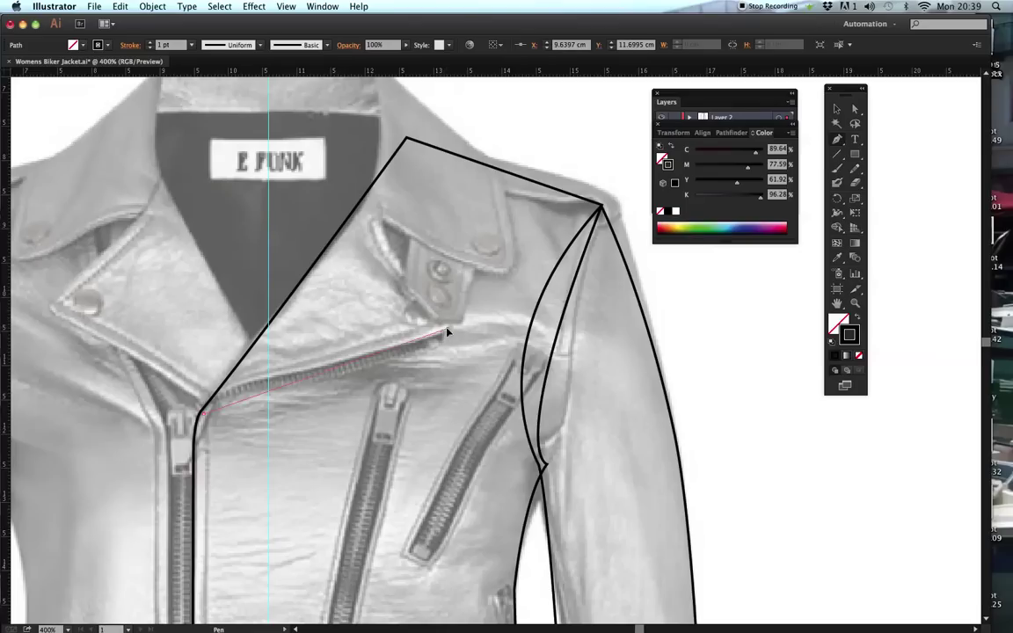
click(446, 332)
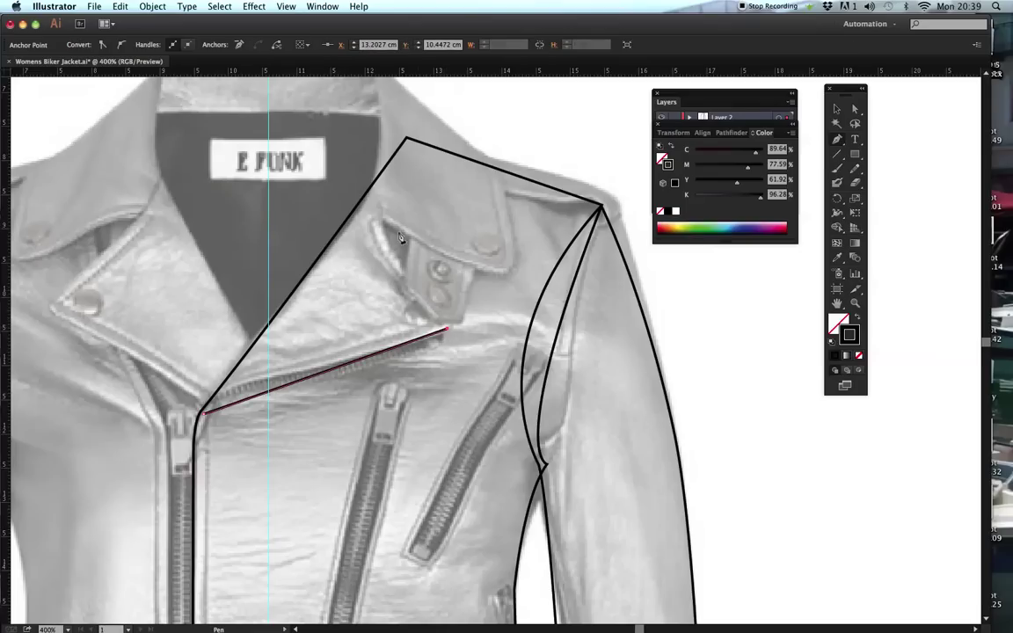
click(368, 183)
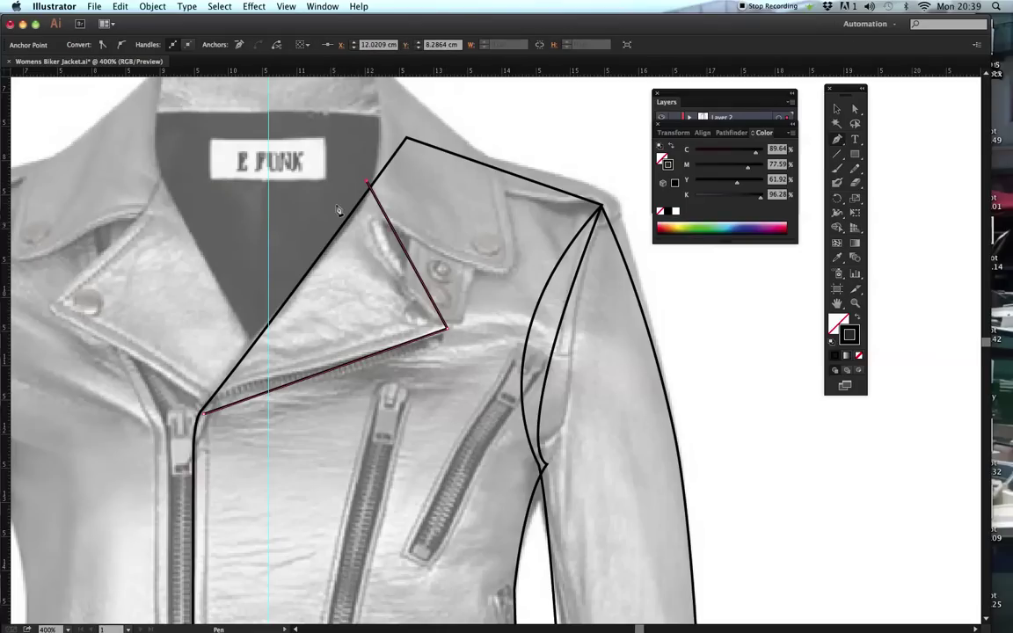
click(204, 414)
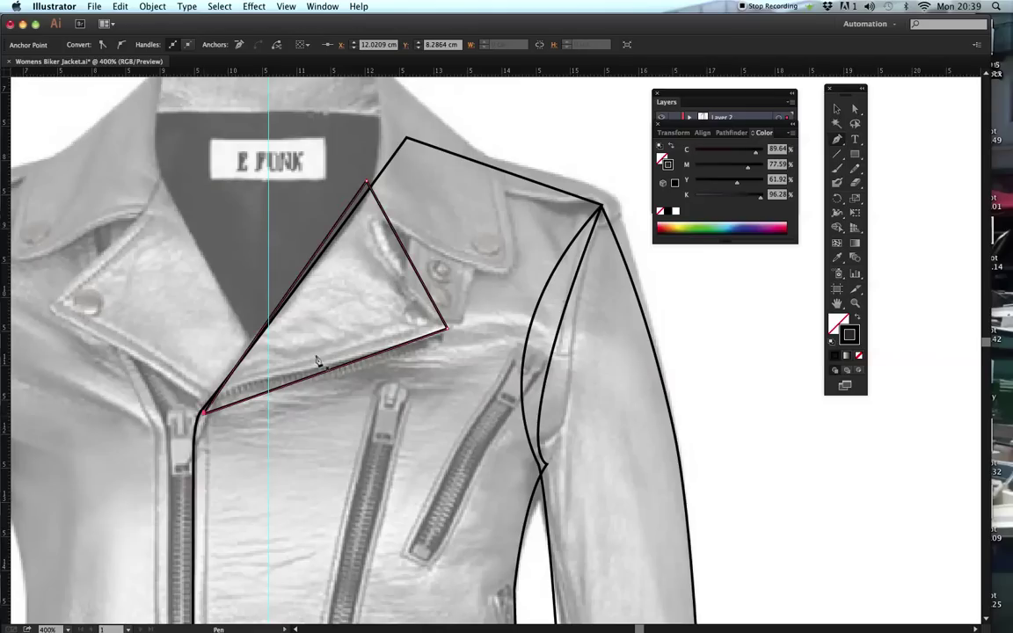
- Snap the lapel's neckline edge to the front opening, placing its corners at about X 12.07, Y 8.42 cm and X 9.59, Y 11.71 cm
key(a)
drag(367, 182, 369, 189)
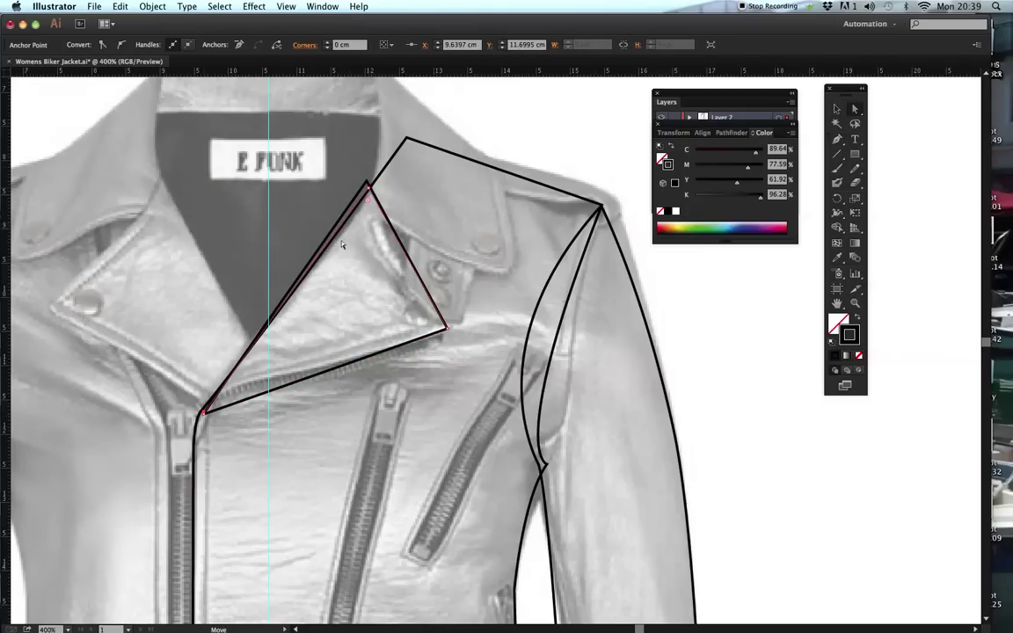
drag(205, 415, 202, 413)
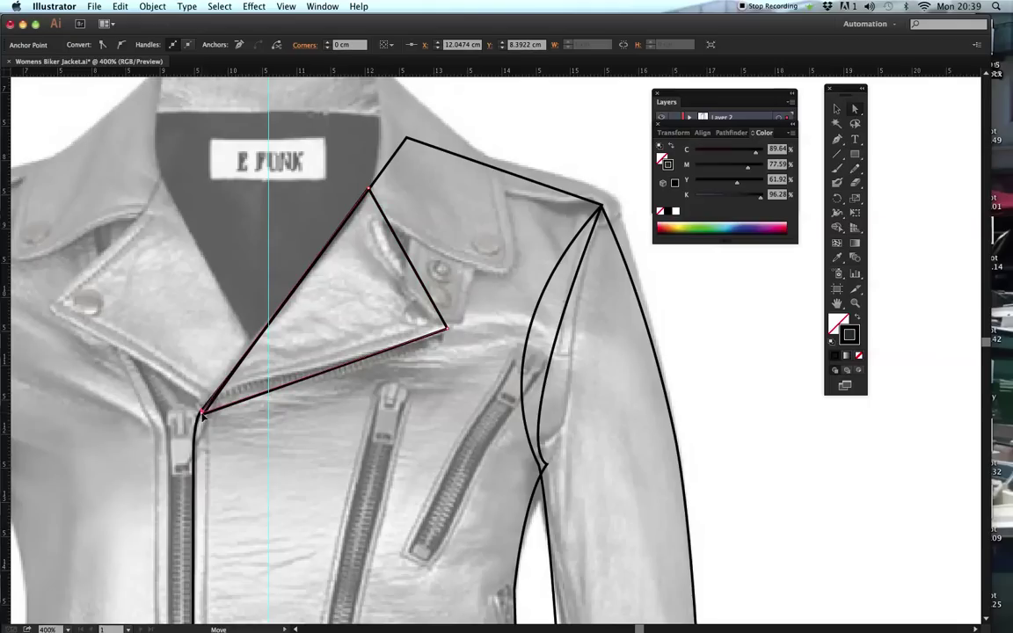
click(202, 413)
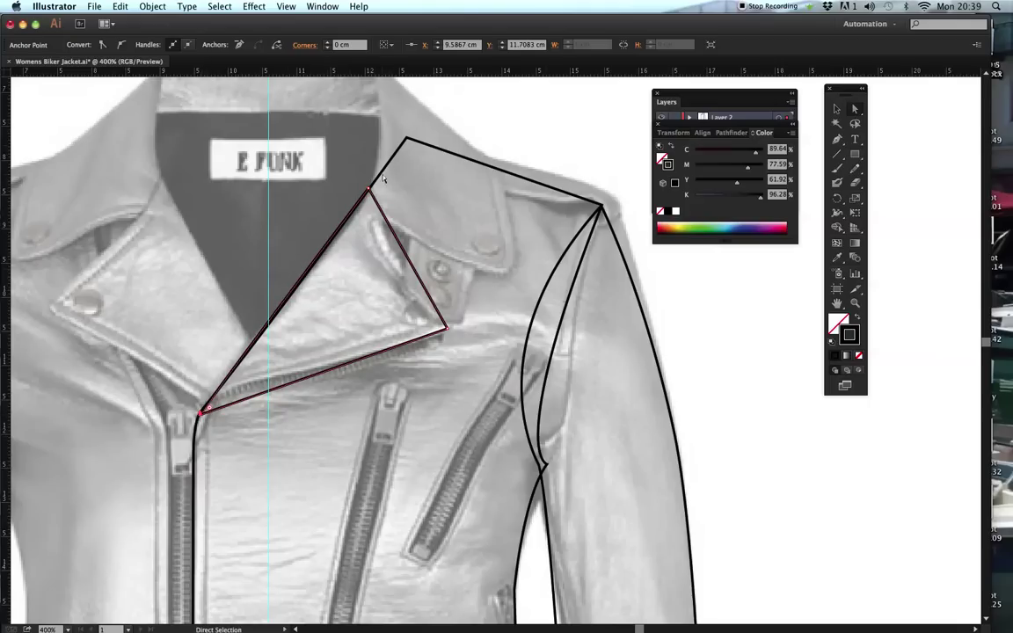
drag(369, 190, 370, 191)
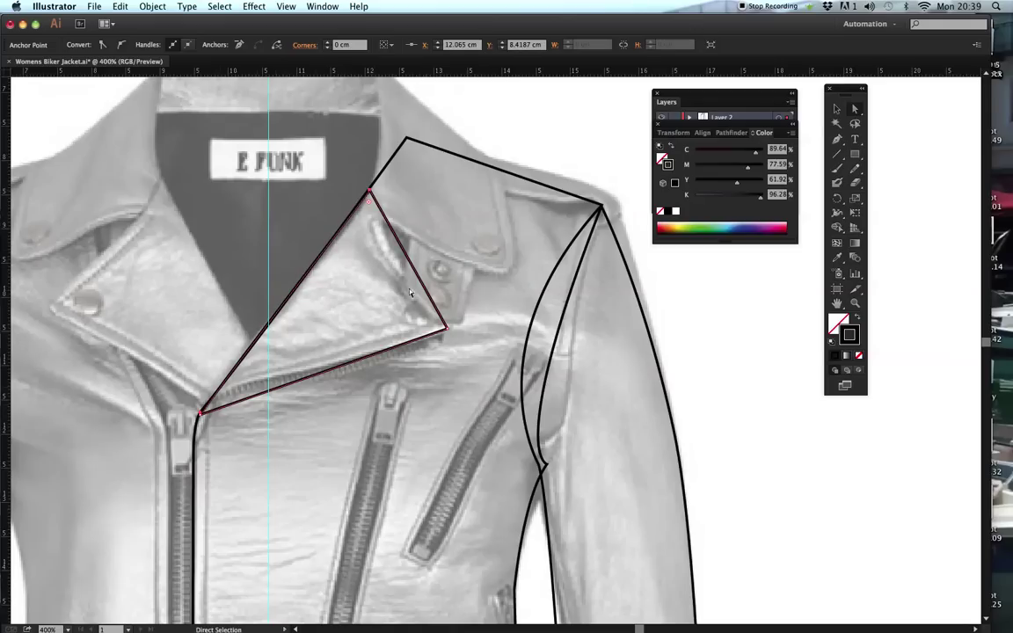
- Draw the collar's inner edge from its upper neck corner in a curve down to the lapel's upper corner and along the lapel edge
drag(535, 289, 555, 386)
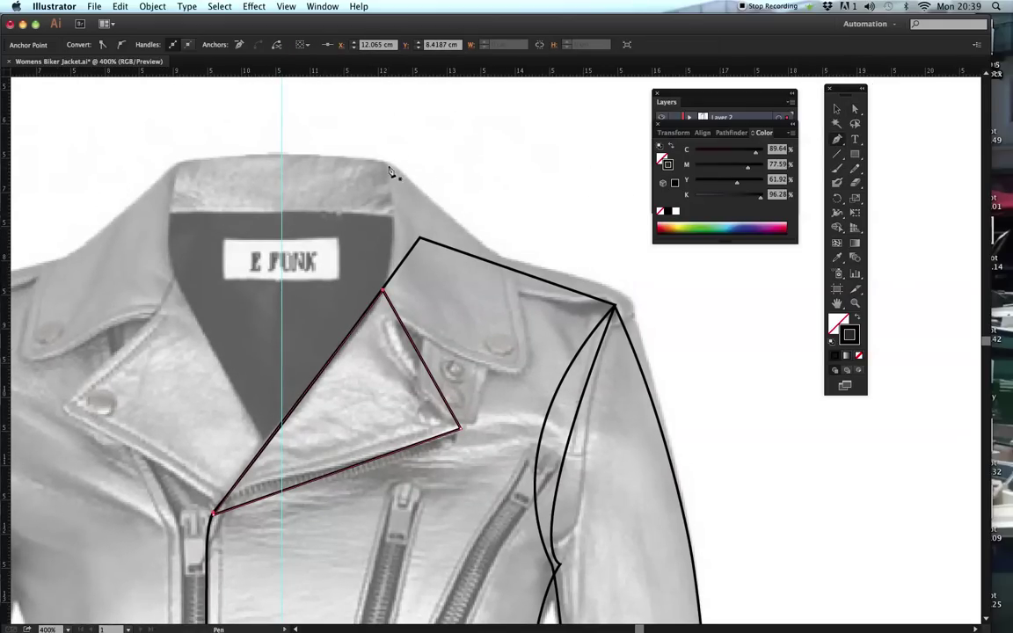
click(387, 165)
drag(380, 287, 369, 314)
click(380, 286)
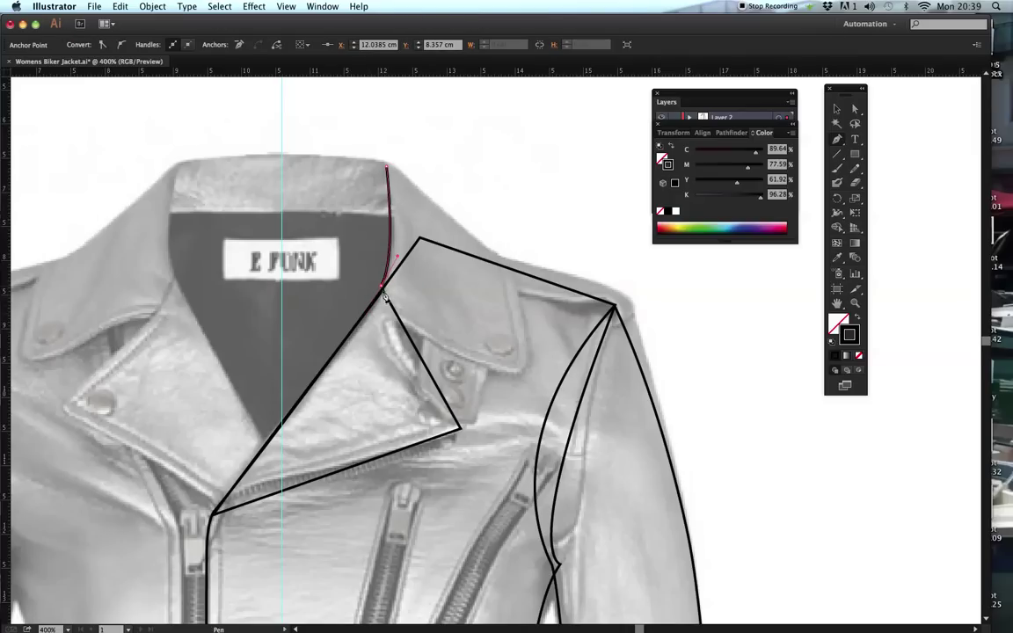
click(402, 322)
- Trace the collar's rounded tip up to the shoulder seam and close the outline at the upper neck corner
drag(496, 369, 527, 339)
click(528, 339)
click(509, 262)
click(388, 166)
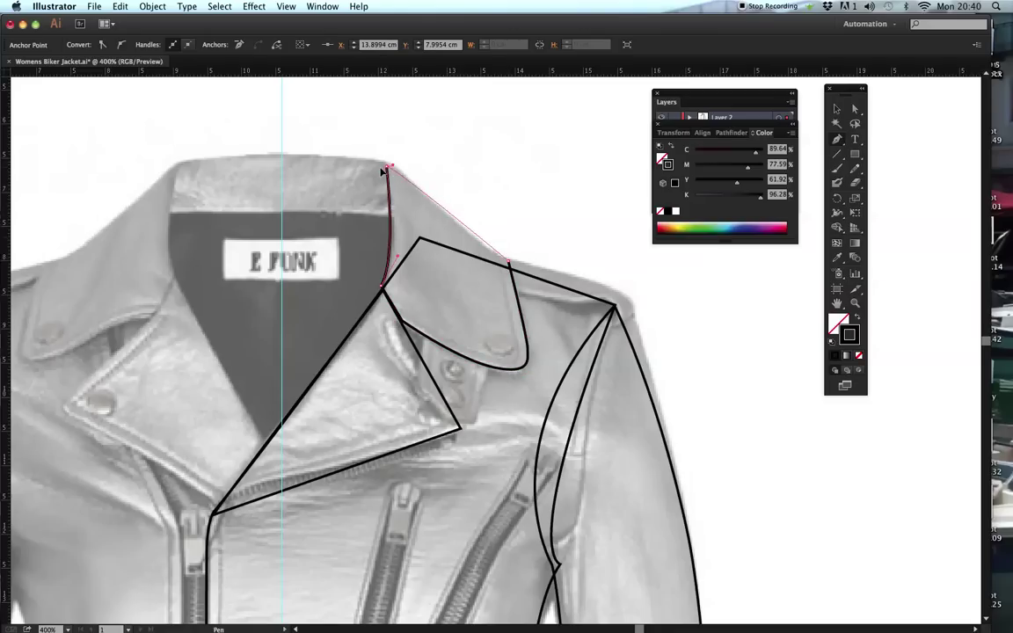
- Refine the collar outline, moving its neck corner to about X 12.13, Y 6.57 cm and its shoulder corner to about X 13.87, Y 8.06 cm
key(a)
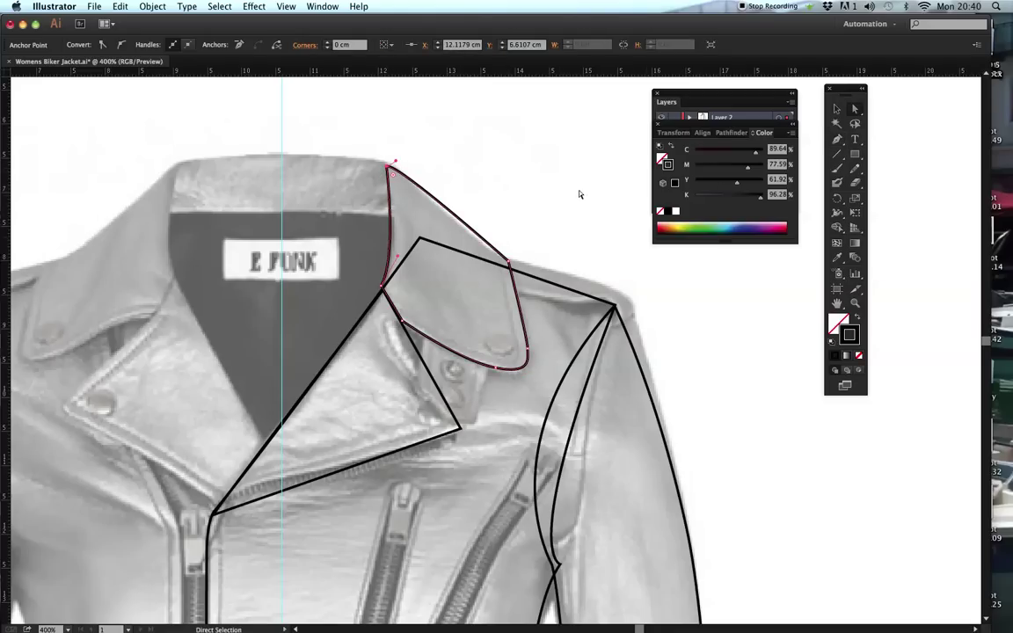
click(401, 204)
click(459, 224)
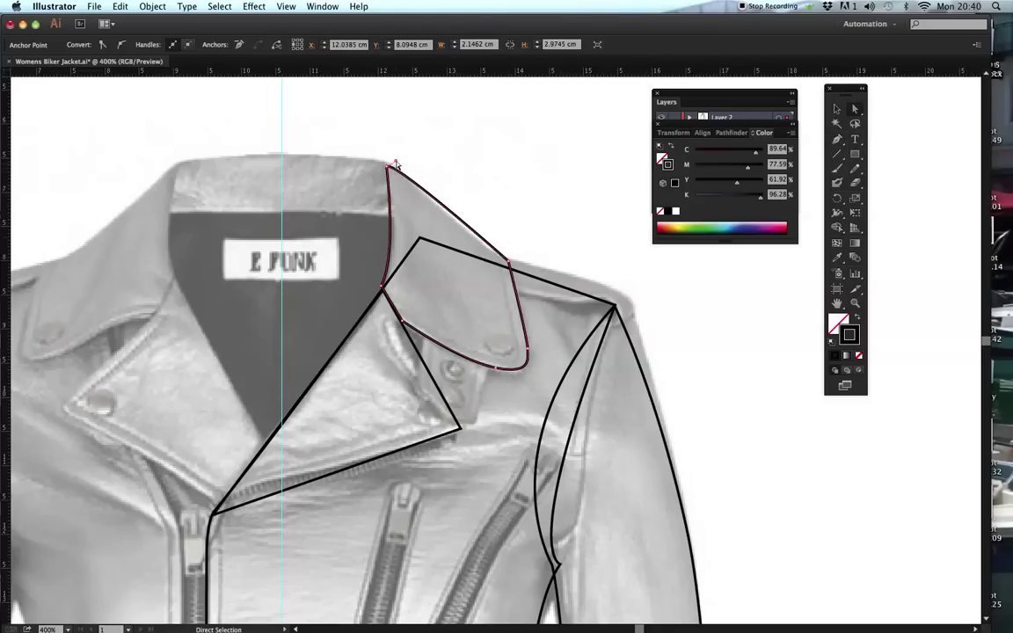
click(390, 164)
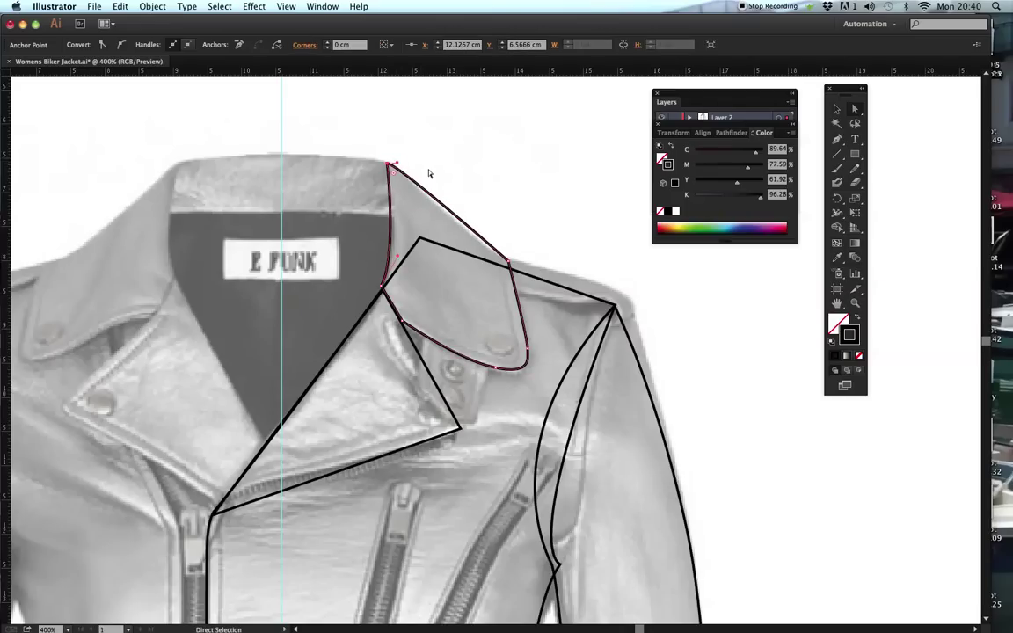
drag(396, 163, 405, 179)
drag(508, 263, 507, 266)
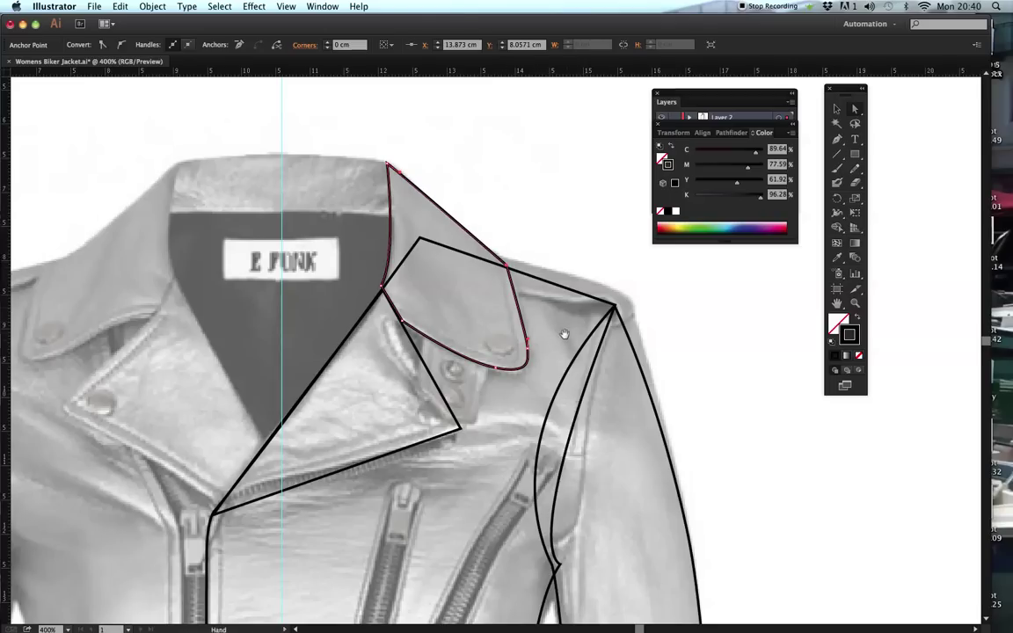
scroll(563, 332, down, 3)
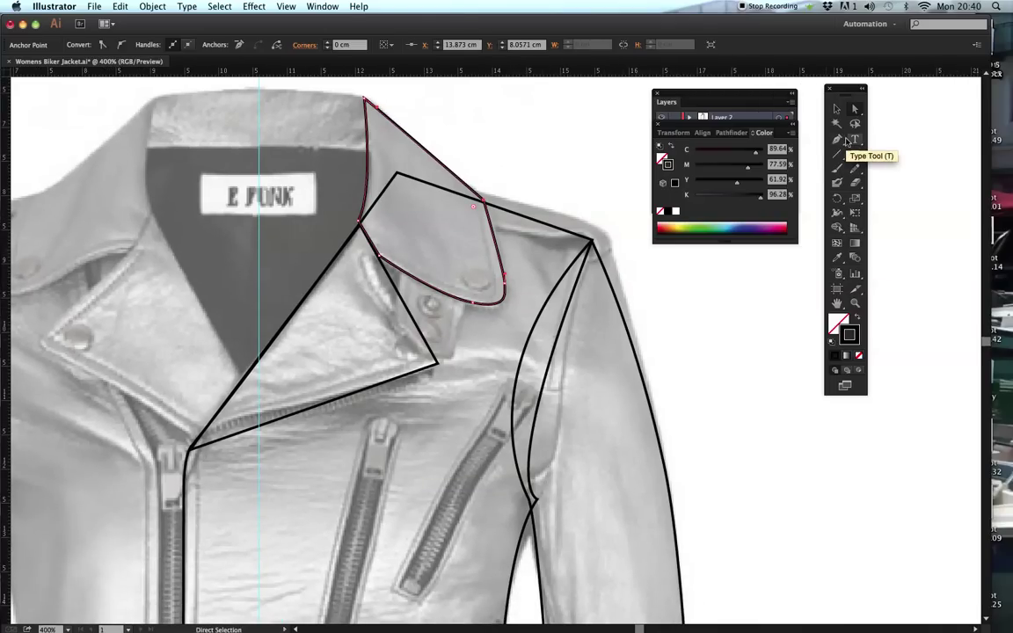
- Draw a closed four-cornered epaulette along the shoulder seam, from about X 13.94, Y 8.05 cm at the collar to the sleeve's top corner
click(838, 140)
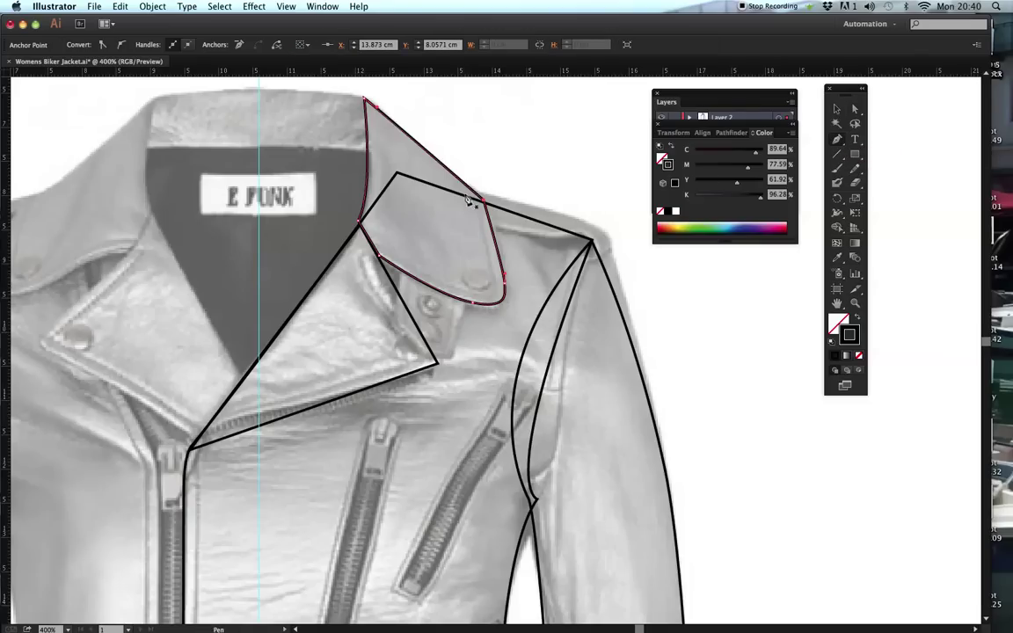
click(488, 203)
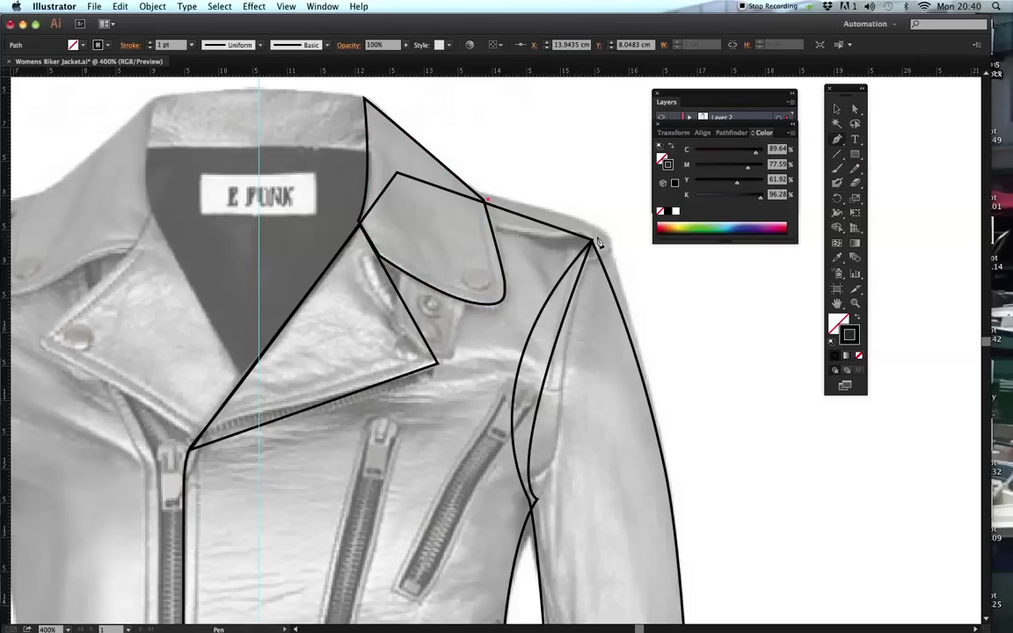
click(595, 235)
click(585, 268)
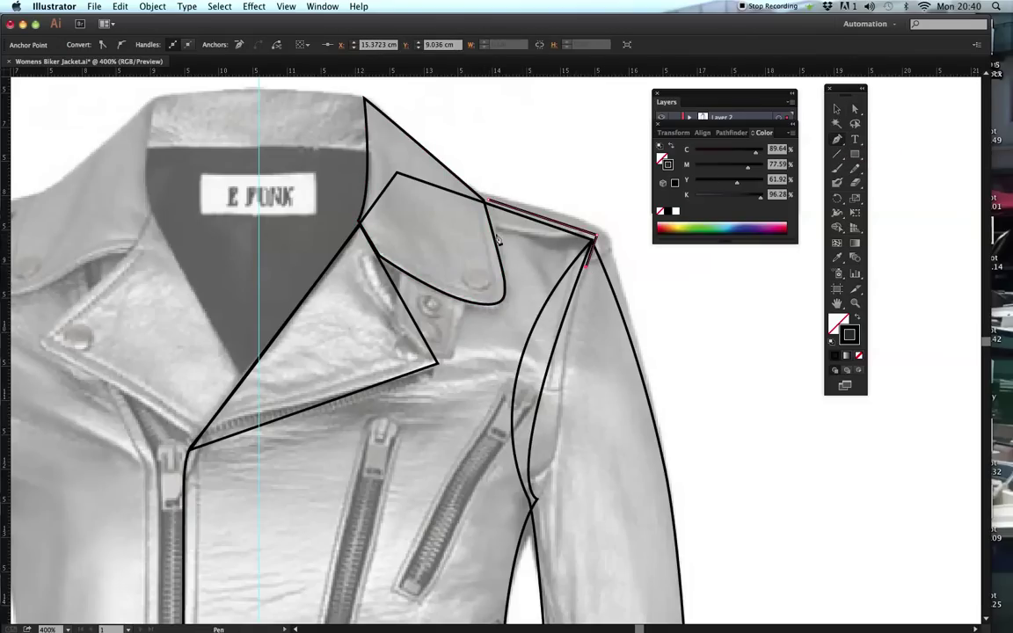
click(476, 232)
click(488, 202)
click(857, 111)
drag(548, 159, 540, 286)
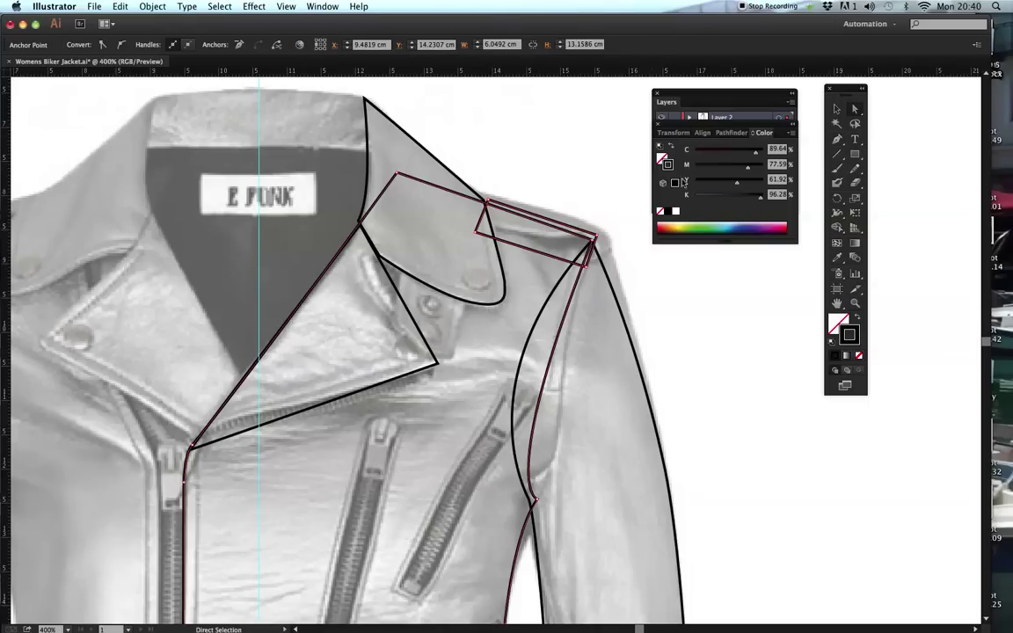
key(v)
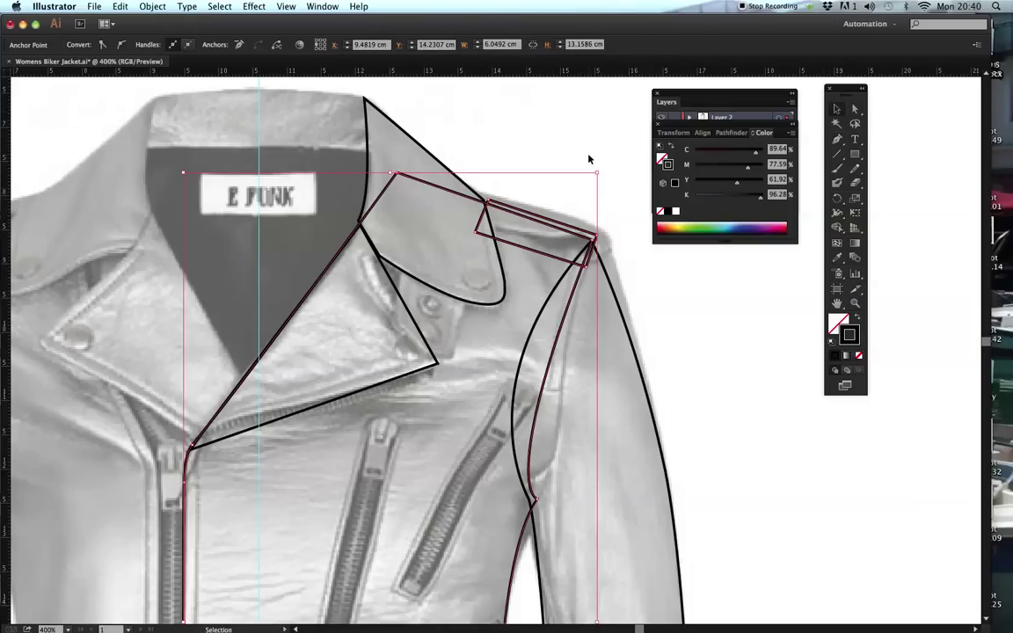
click(578, 226)
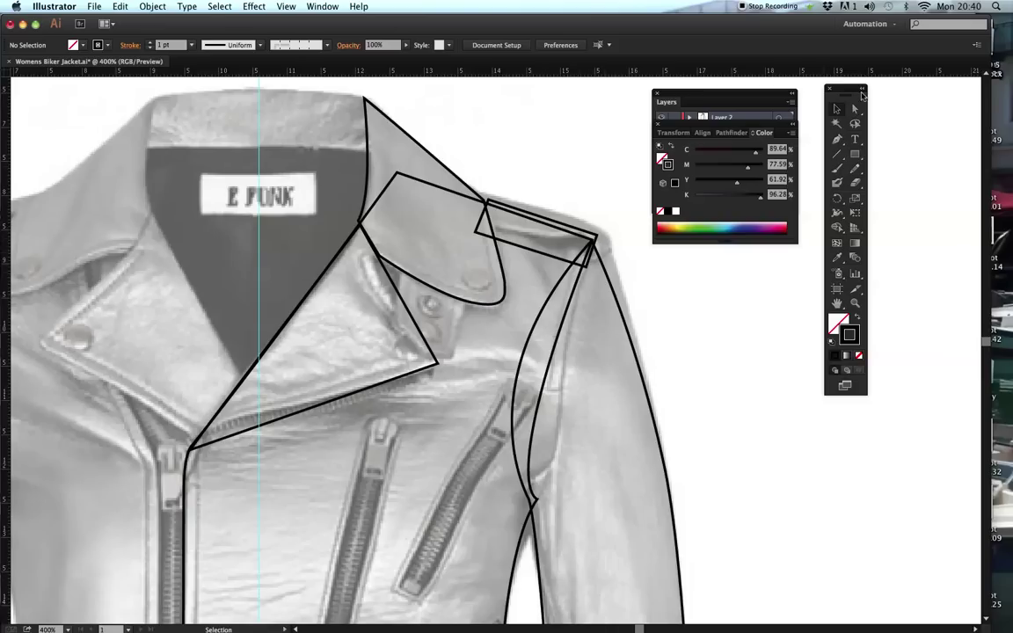
click(401, 128)
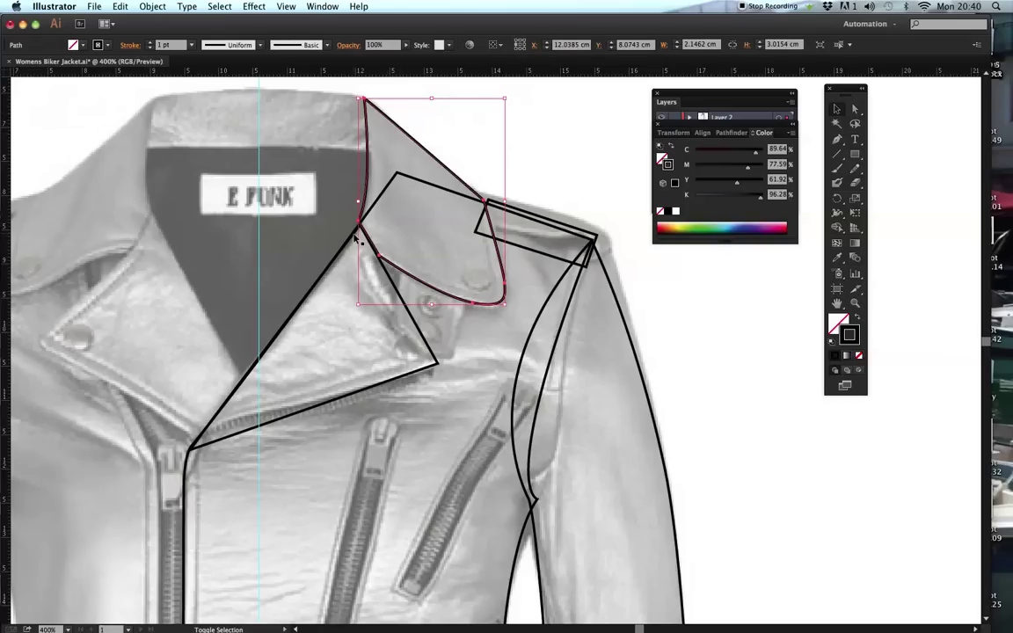
click(538, 154)
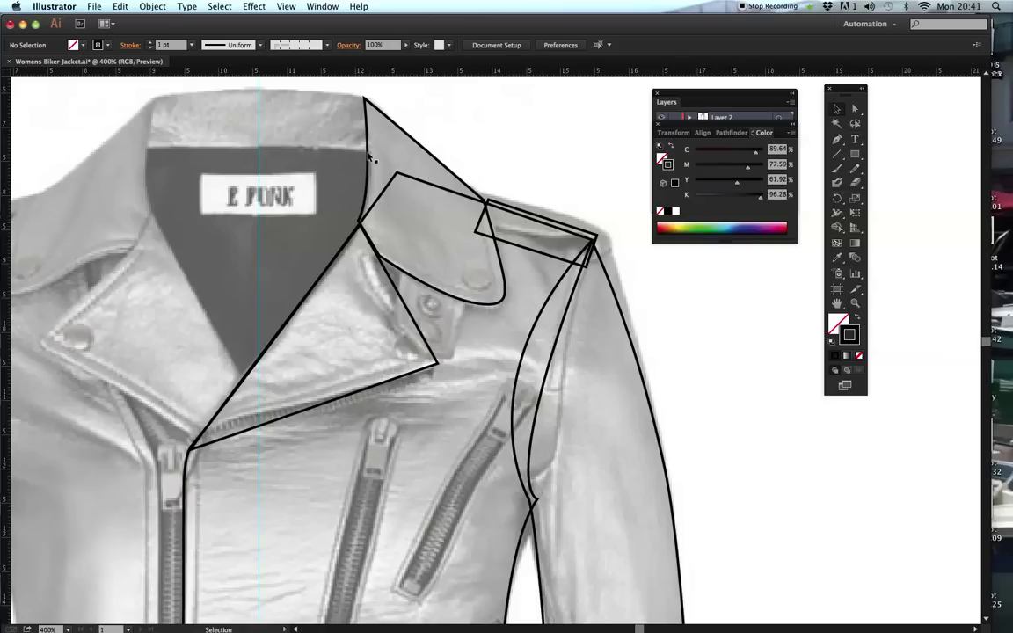
- Bring the collar outline to the front of the stacking order, above the epaulette
click(368, 155)
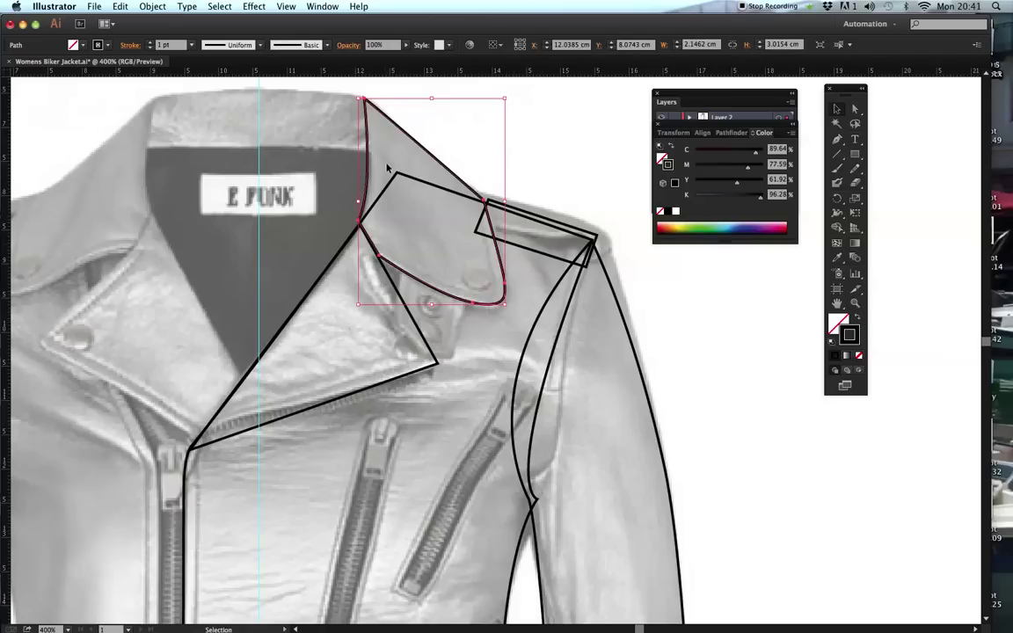
right_click(387, 156)
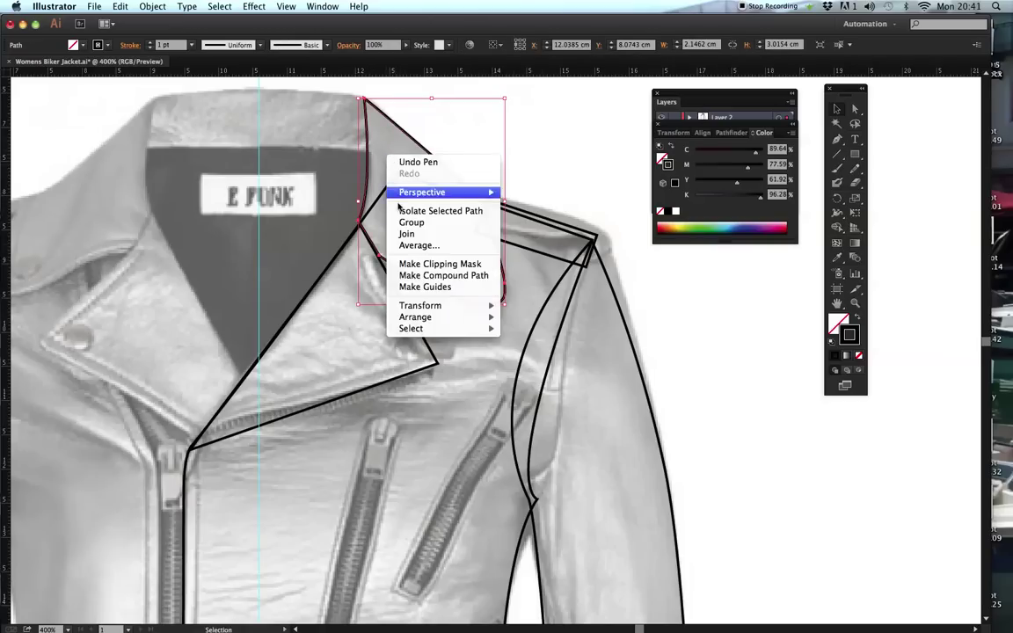
mouse_move(419, 318)
click(536, 320)
right_click(488, 319)
click(430, 273)
right_click(430, 275)
mouse_move(451, 440)
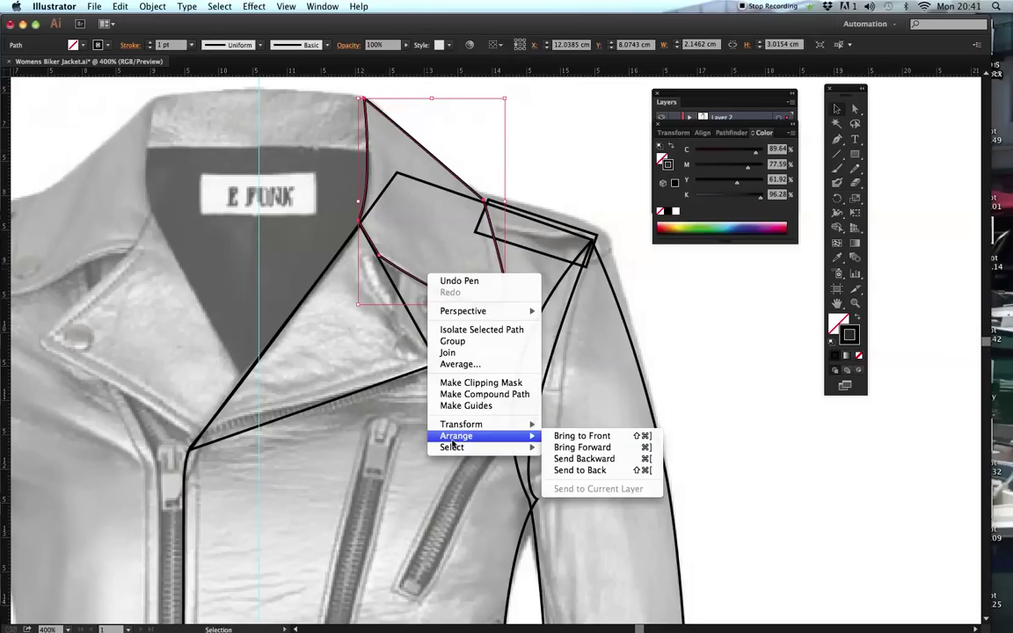
click(579, 437)
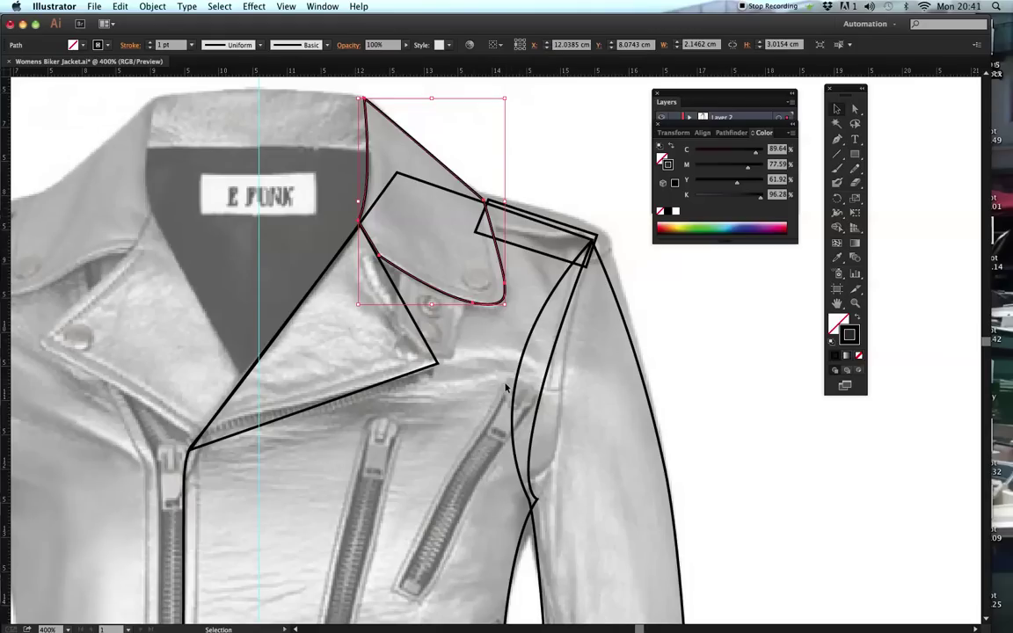
- Trace the five-cornered snap tab below the collar as a closed shape, starting at about X 12.68, Y 9.09 cm on the collar's edge
scroll(492, 392, down, 5)
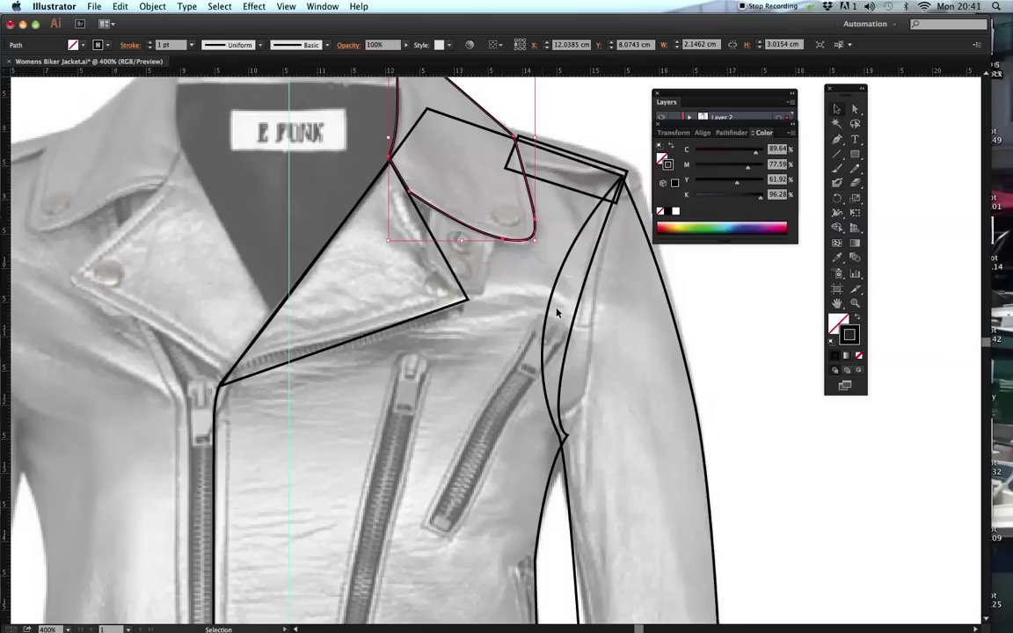
click(837, 139)
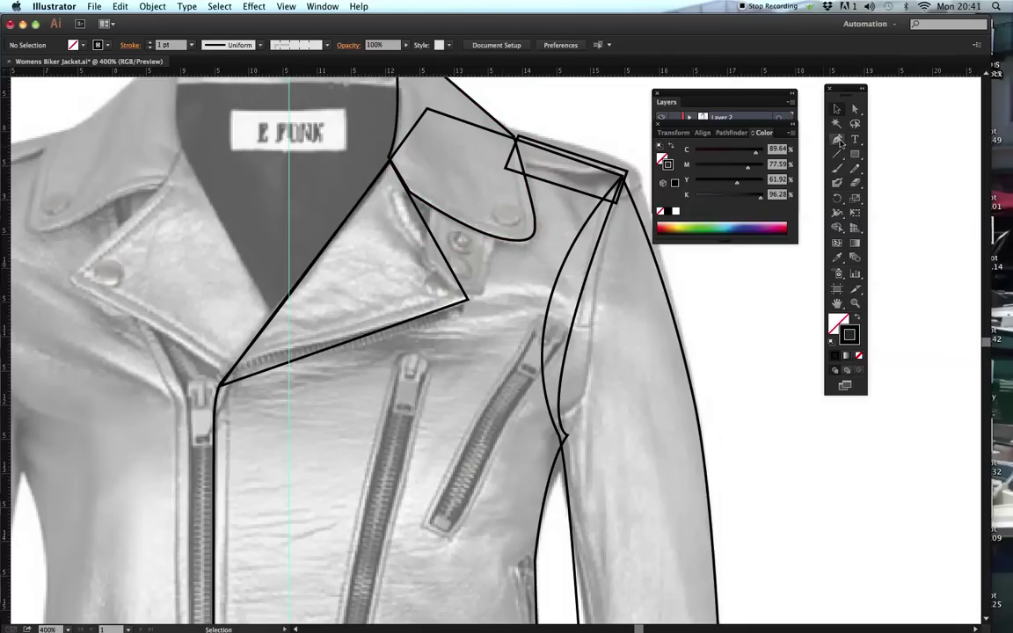
click(431, 208)
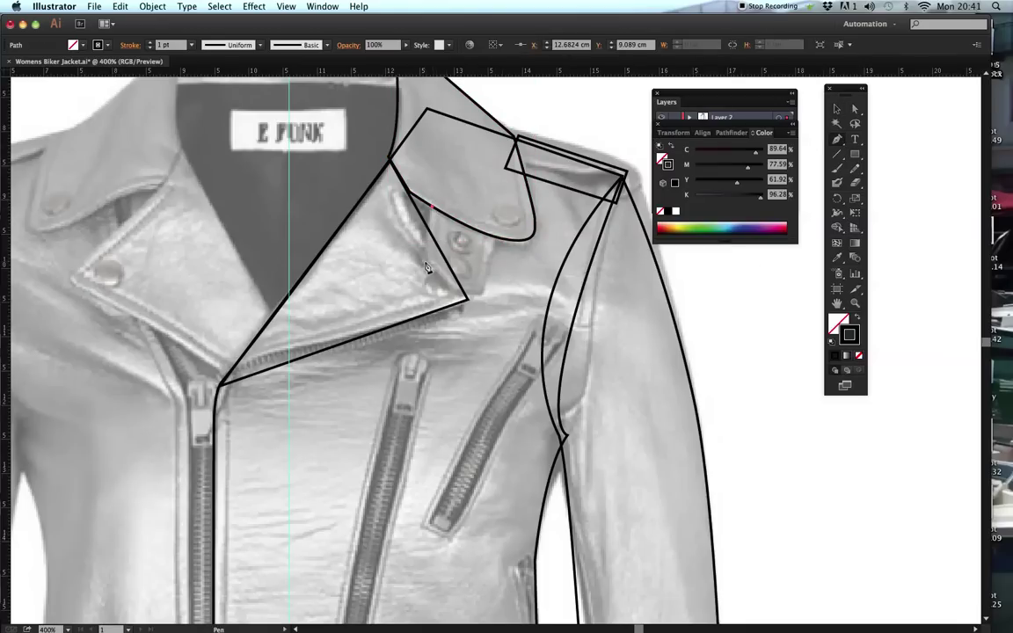
click(424, 261)
click(447, 288)
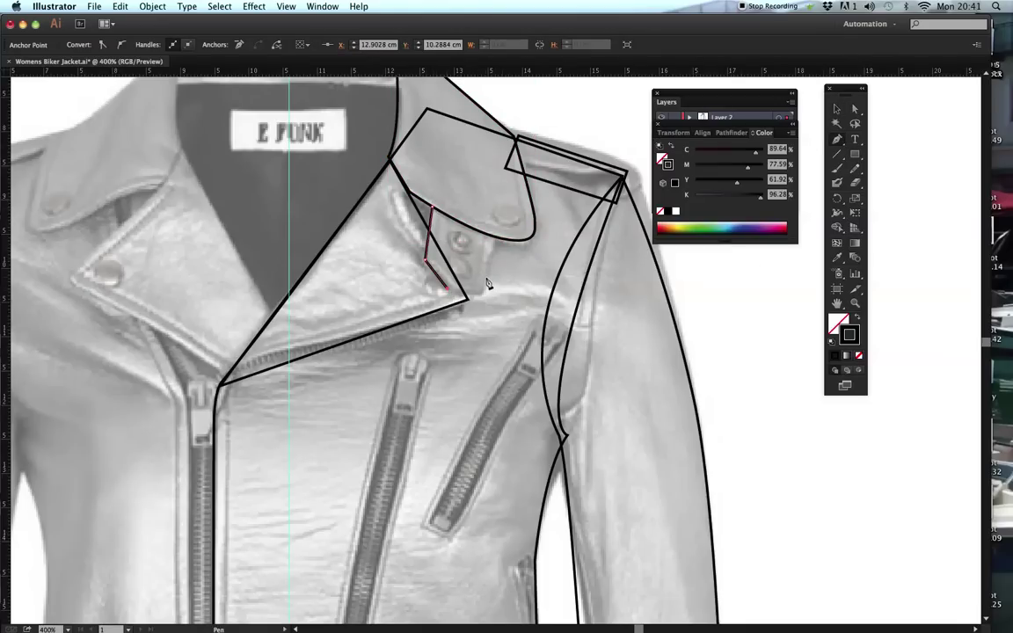
click(486, 279)
click(497, 238)
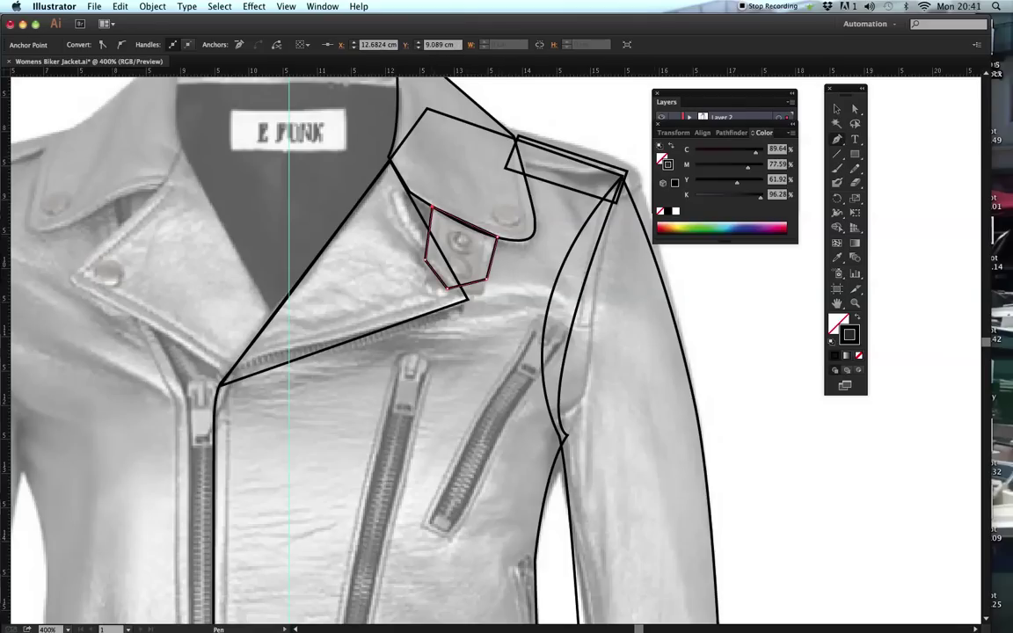
click(431, 209)
- Extend the tab's upper corners under the collar and reshape its lower end, moving the side corner to about X 12.44, Y 9.87 cm
drag(433, 207, 434, 200)
drag(497, 237, 500, 227)
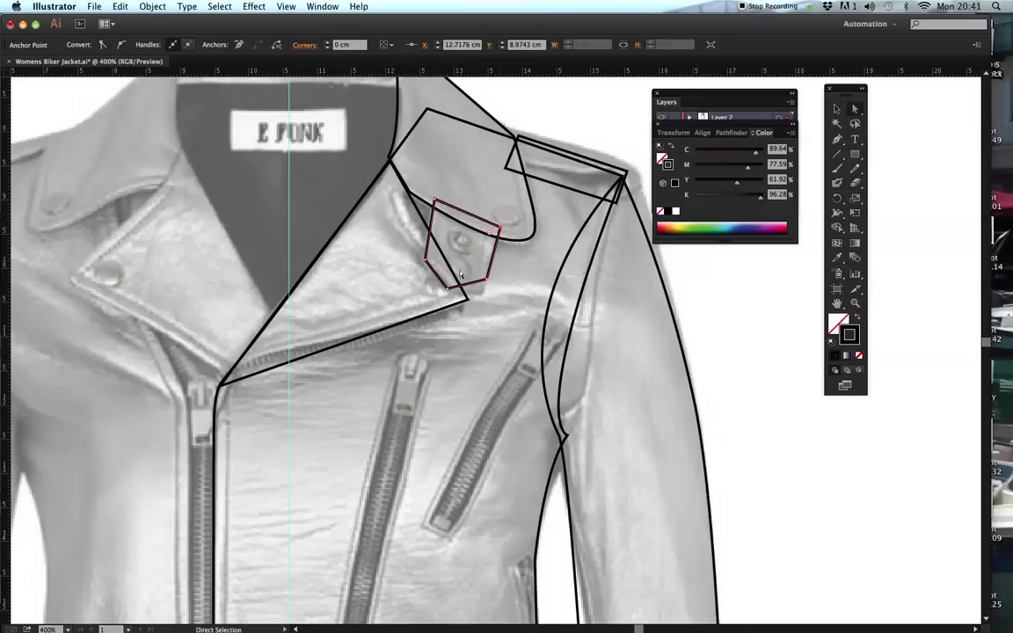
drag(447, 288, 417, 258)
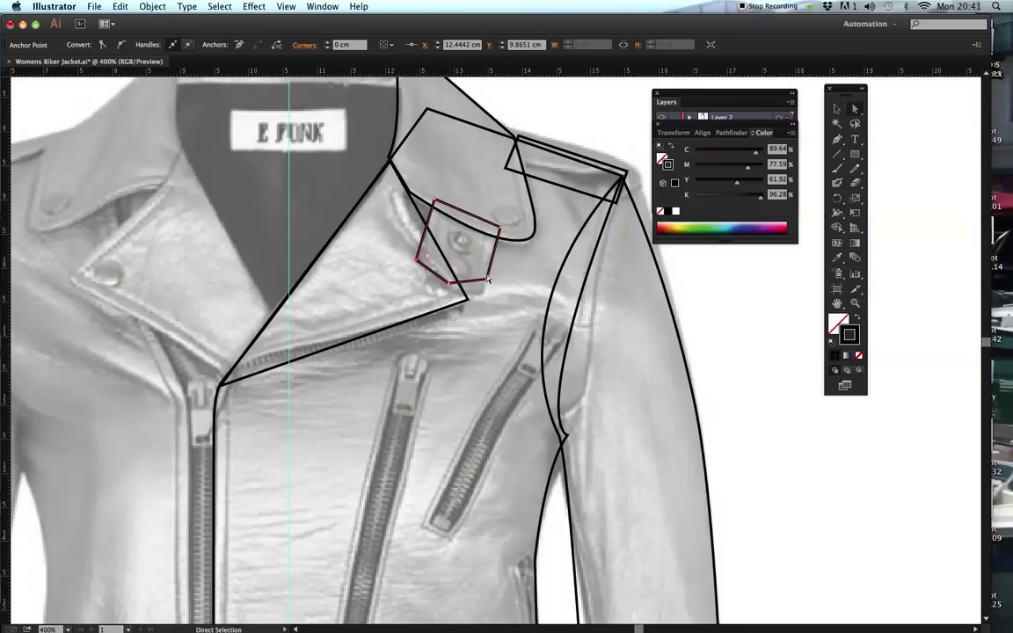
drag(487, 281, 482, 279)
click(439, 281)
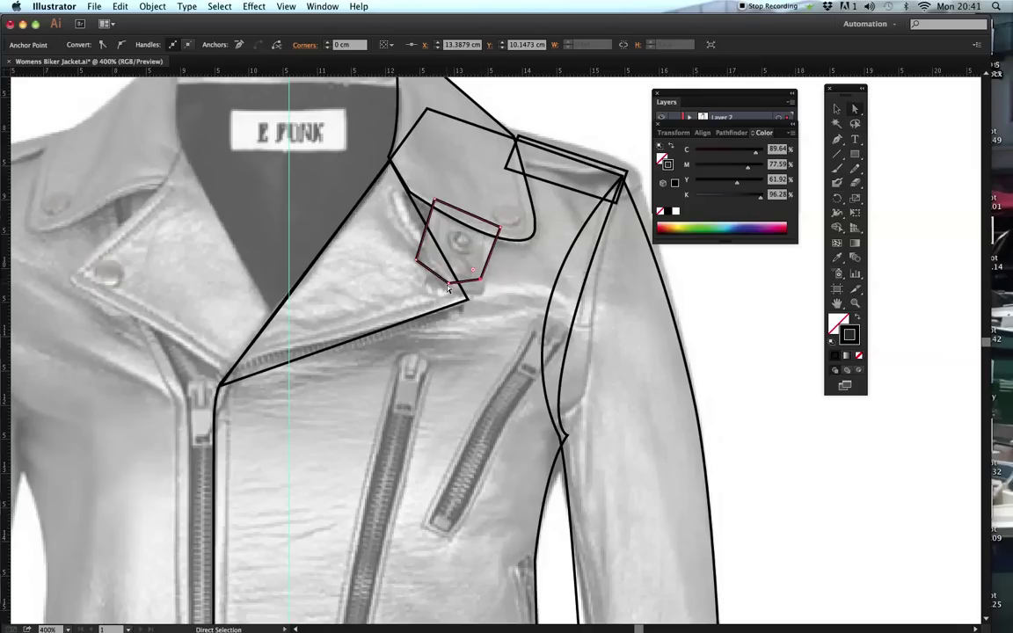
drag(440, 281, 440, 280)
key(v)
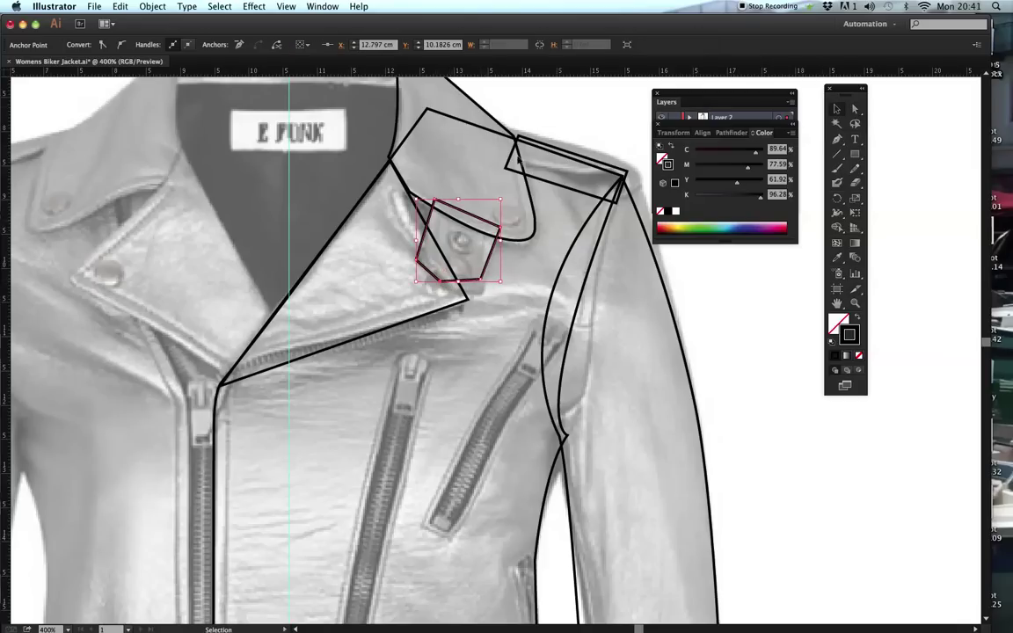
- Bring the collar to the front again so that it overlaps the tab's upper edge
click(506, 132)
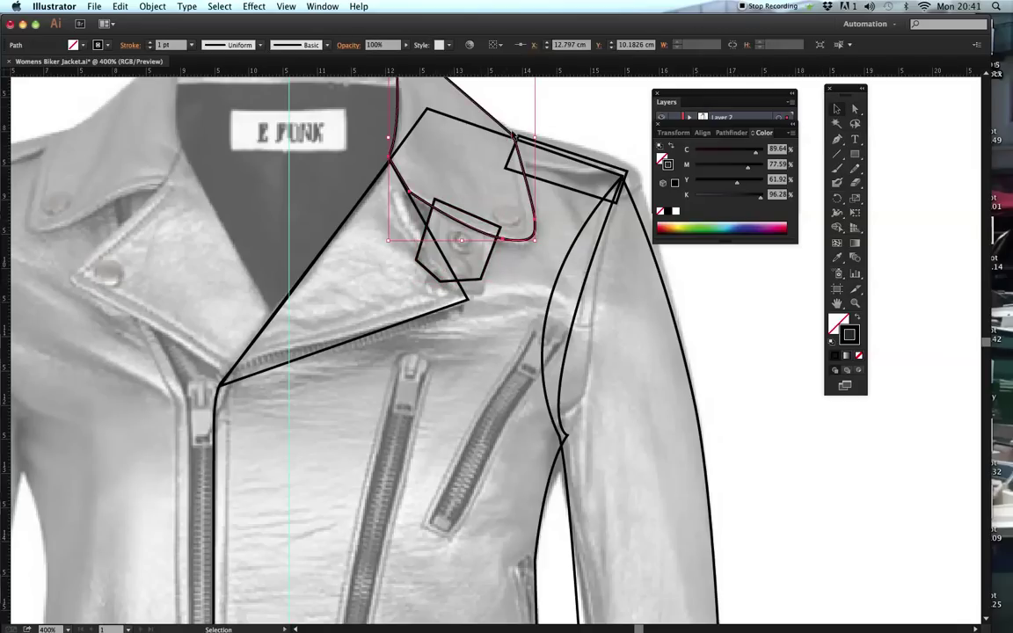
right_click(460, 197)
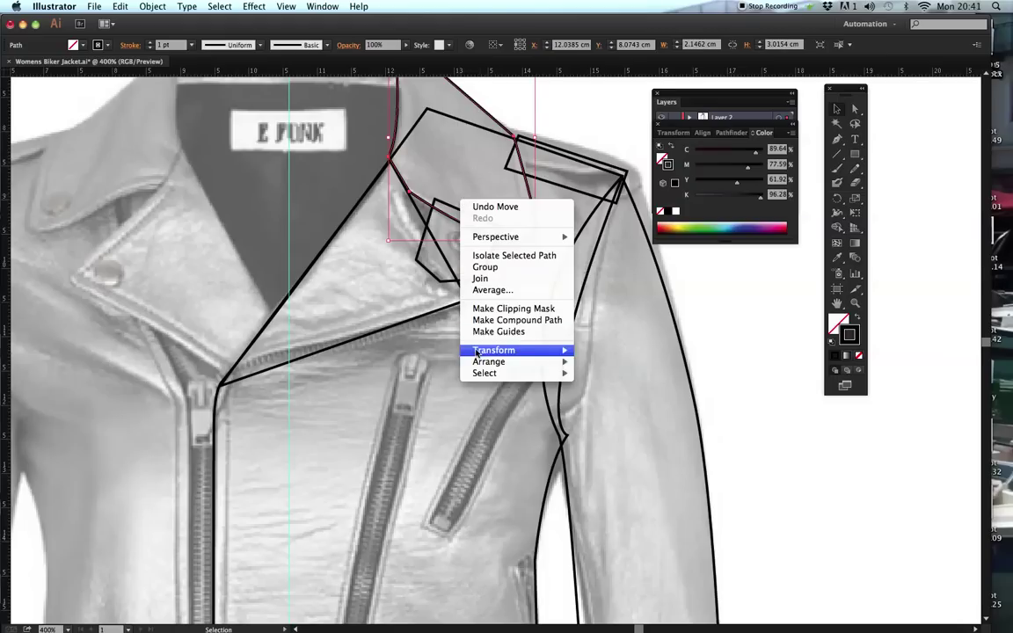
mouse_move(492, 362)
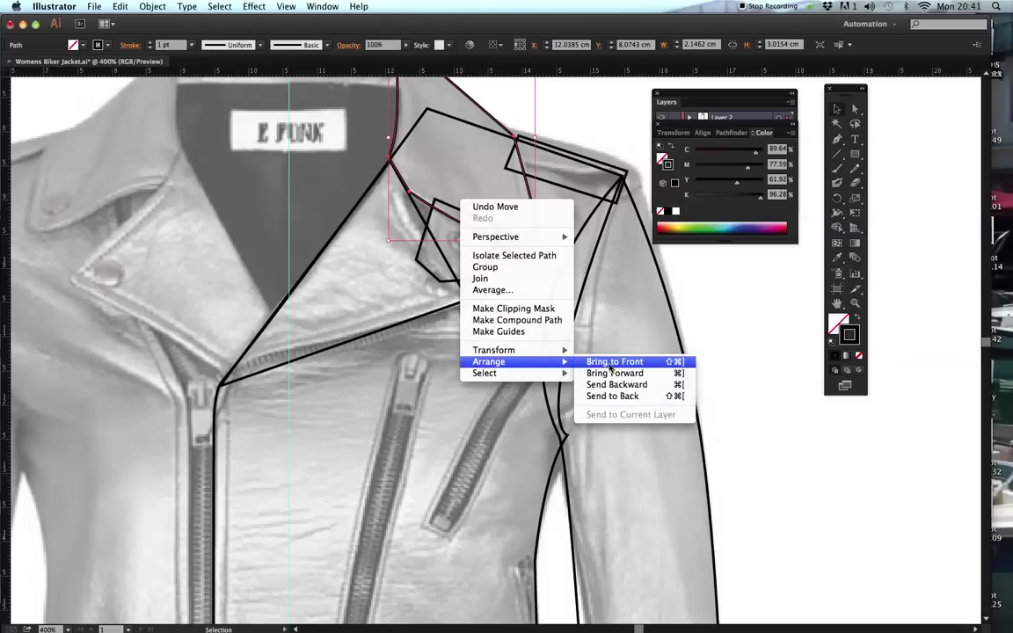
click(611, 364)
- Examine the collar's corner at the lapel and compare the traced outlines with the whole jacket photo
key(space)
drag(540, 233, 589, 284)
click(835, 108)
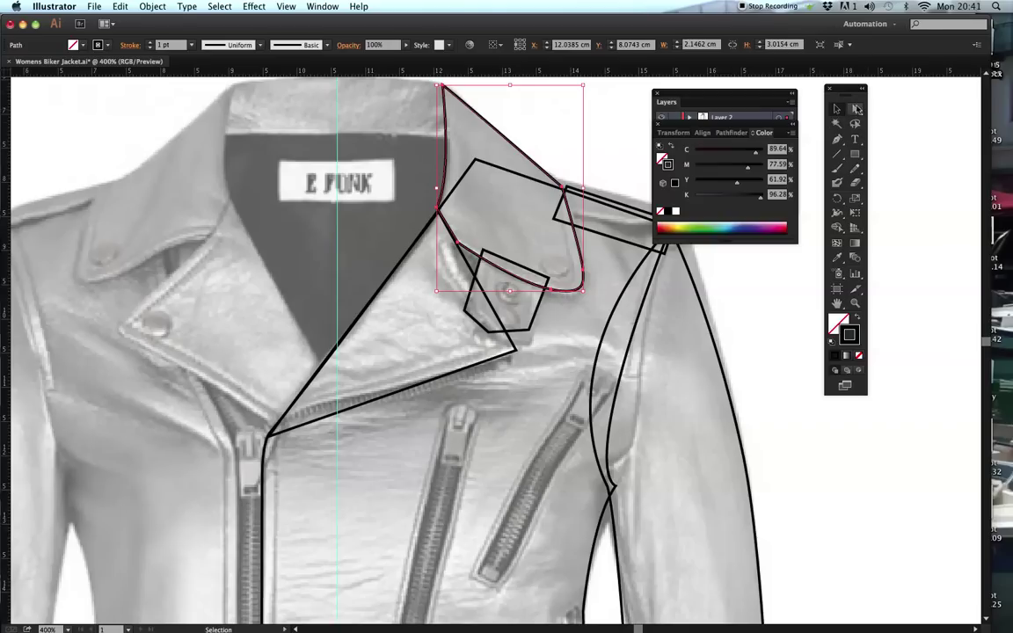
click(855, 109)
click(543, 158)
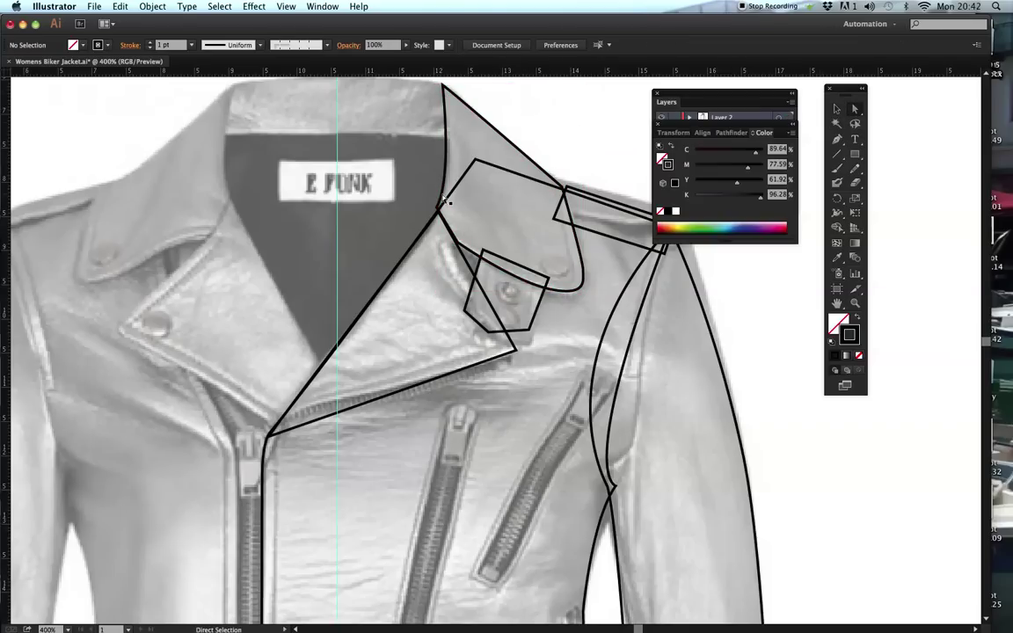
click(448, 202)
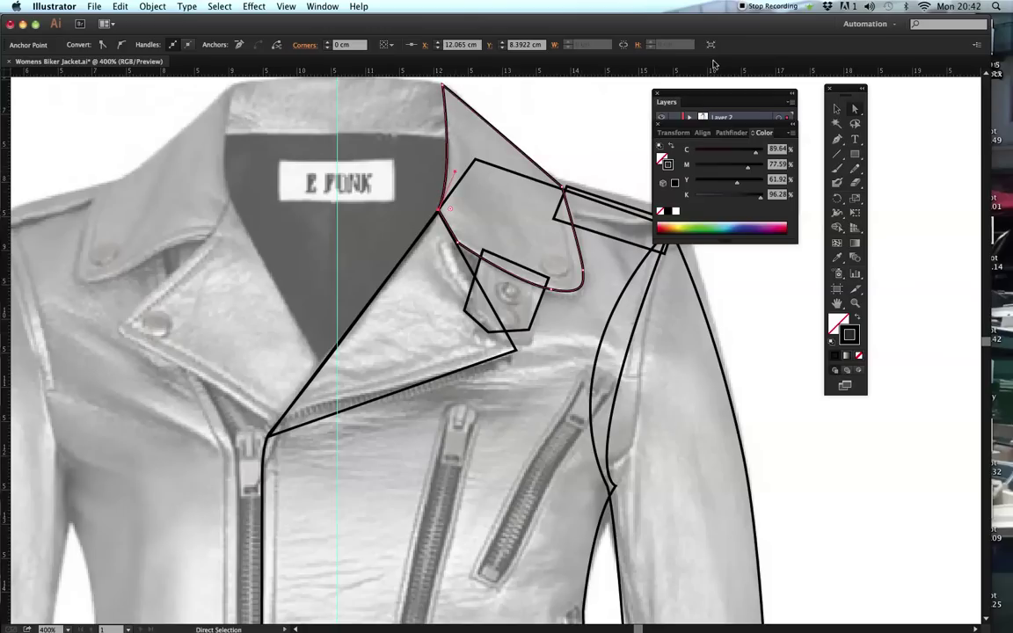
key(super+minus)
key(super+minus)
key(super+minus)
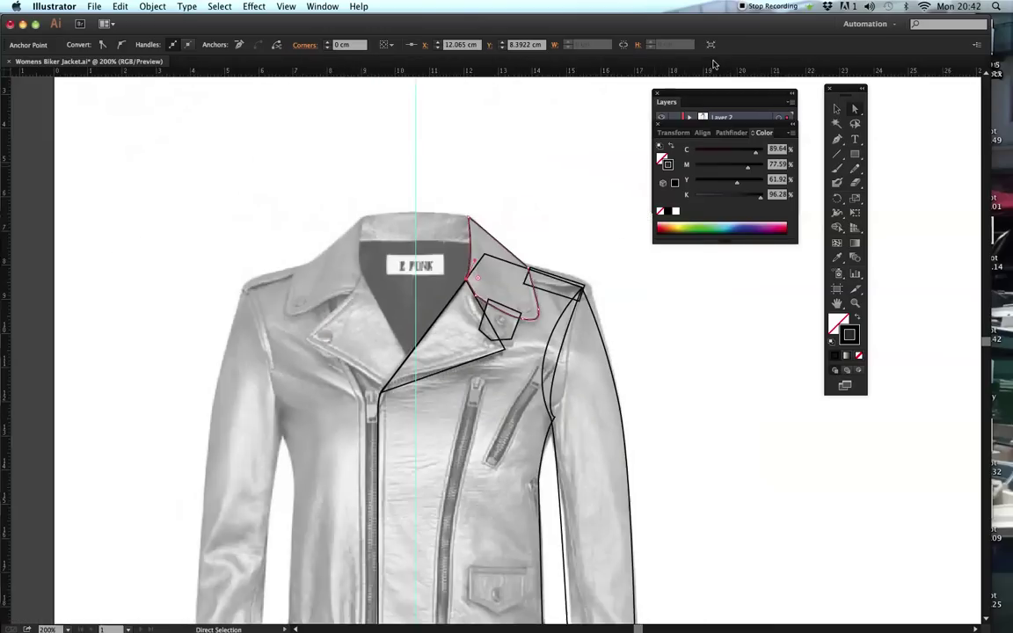
scroll(518, 450, down, 3)
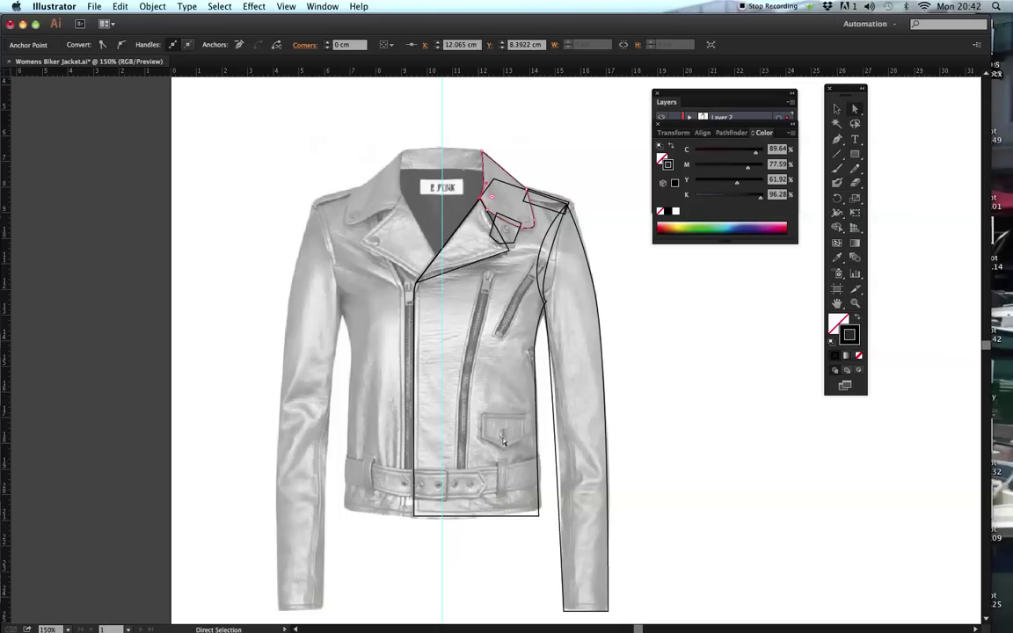
key(z)
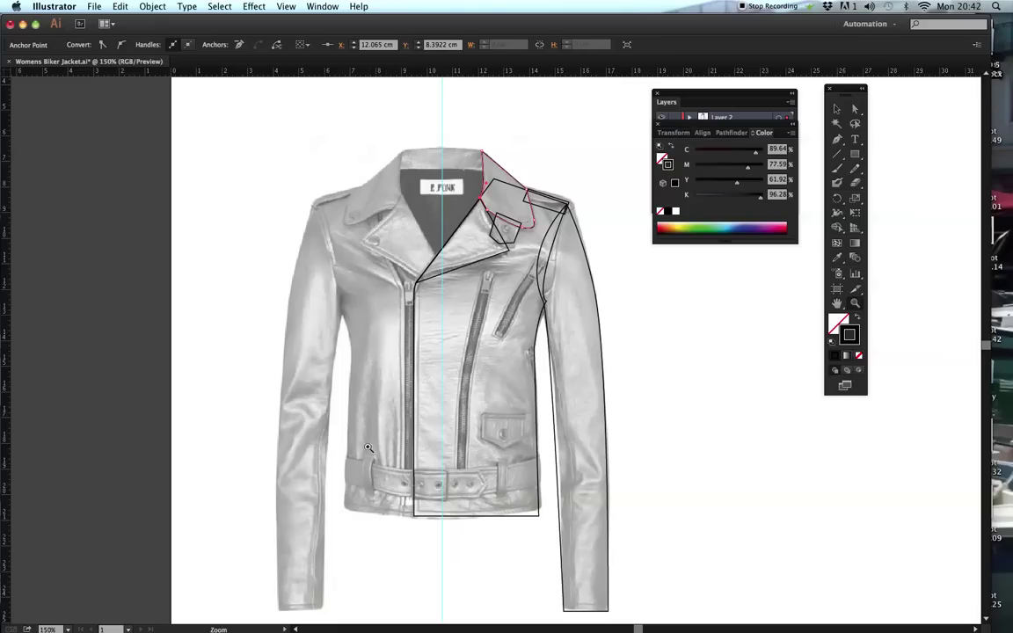
key(space)
drag(502, 345, 518, 360)
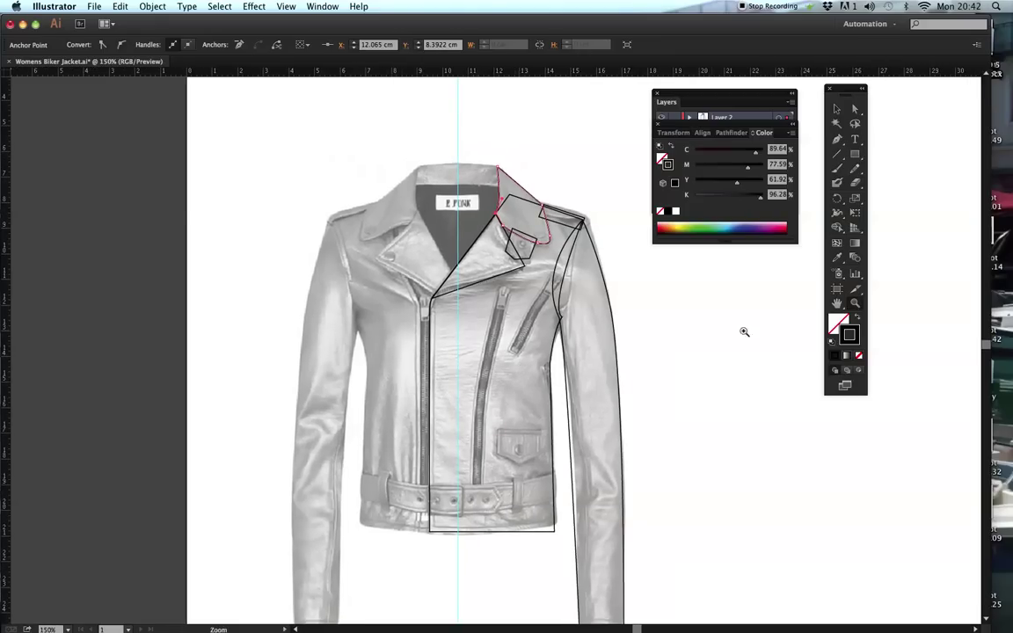
- Draw an open line just inside the lapel's outer edges, through about X 12.01, Y 8.56 cm, X 13.02, Y 10.31 cm and X 9.77, Y 11.51 cm
click(586, 312)
click(562, 308)
key(space)
drag(474, 329, 502, 350)
click(835, 139)
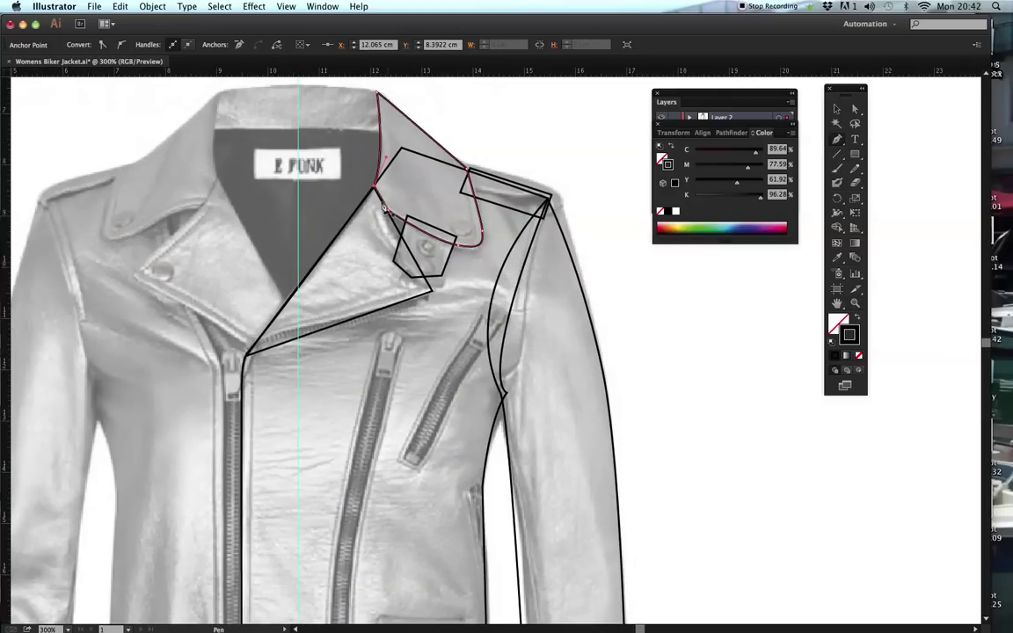
click(371, 195)
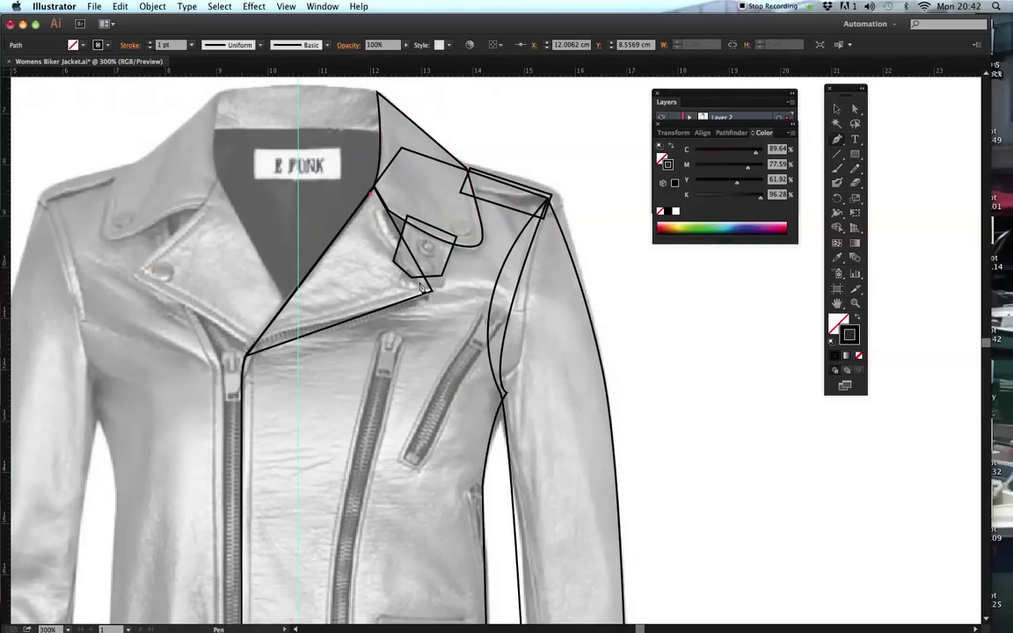
click(426, 288)
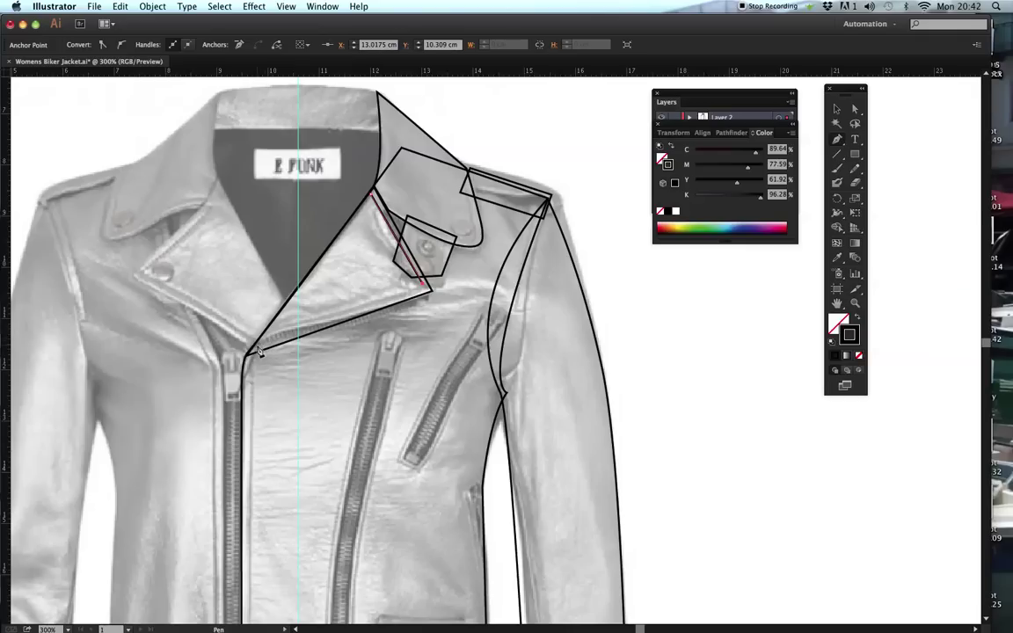
click(258, 348)
click(836, 110)
click(854, 111)
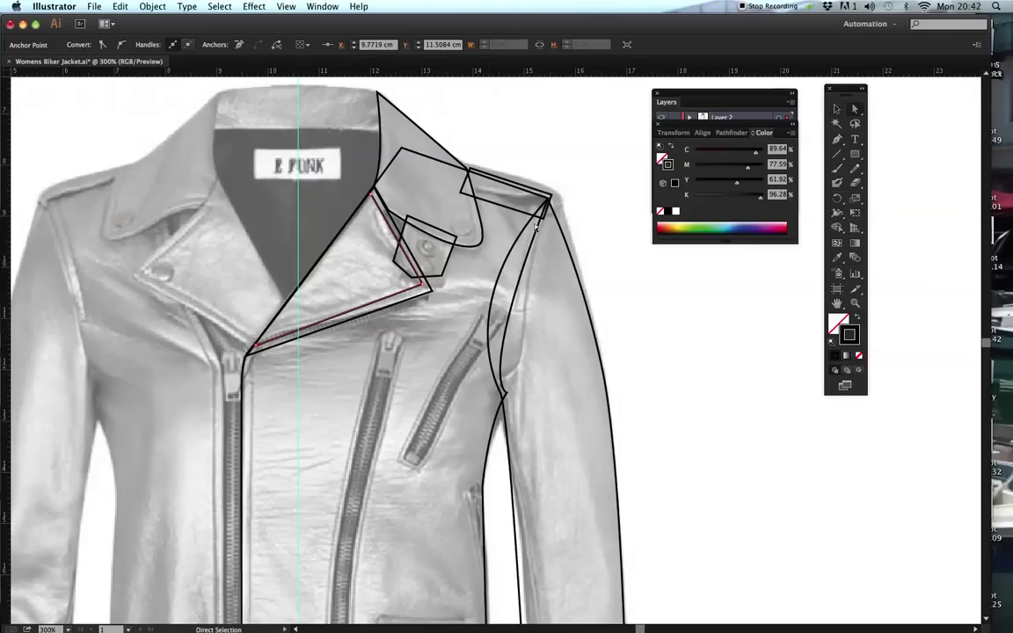
- Select the inset lapel line, show the stroke settings and set its weight to 0.5 pt
click(586, 208)
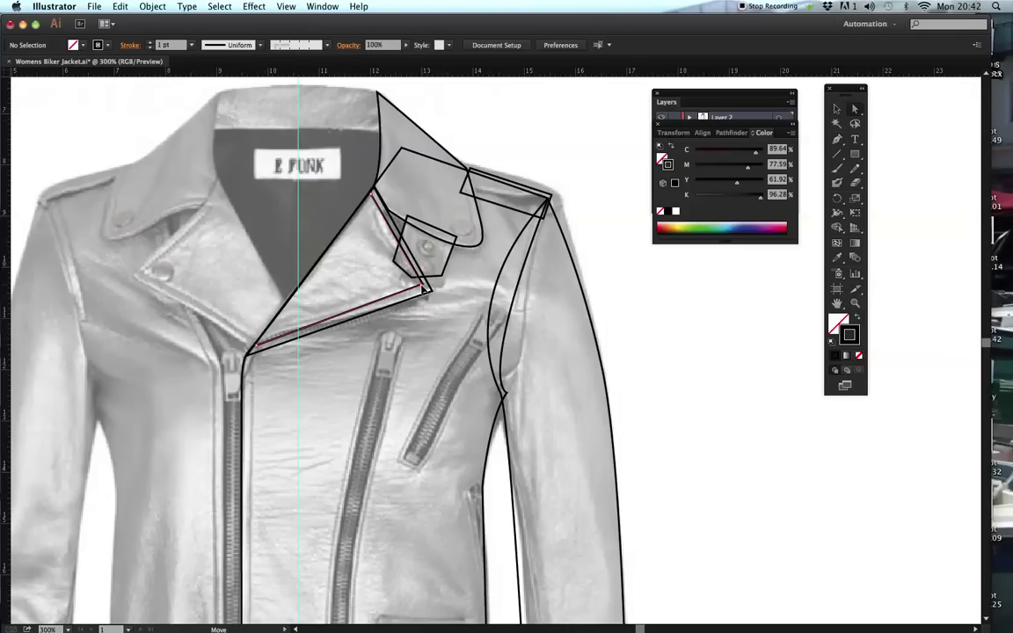
click(424, 287)
key(v)
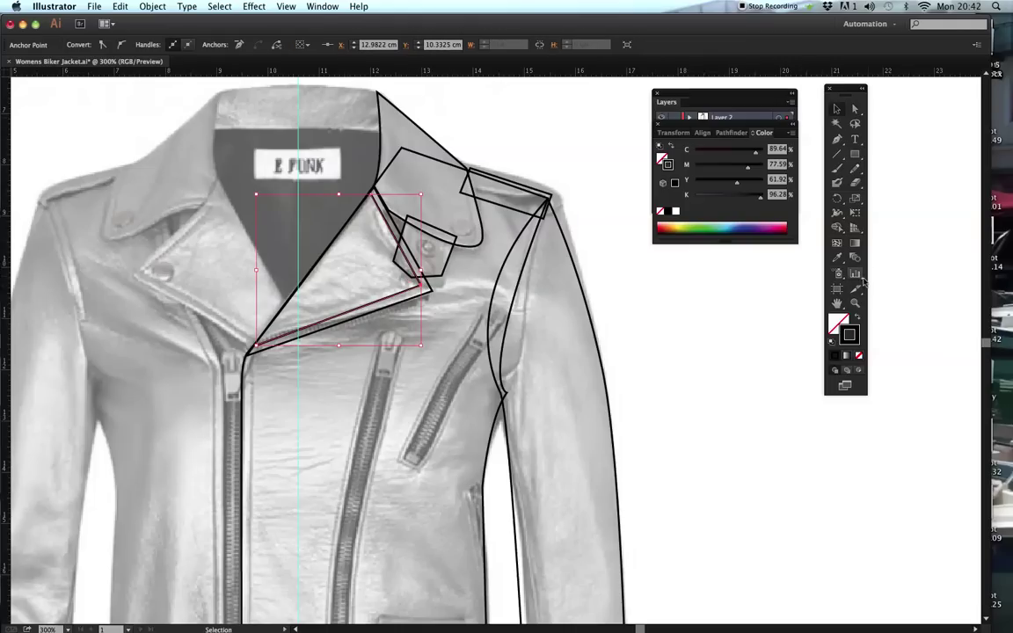
click(327, 7)
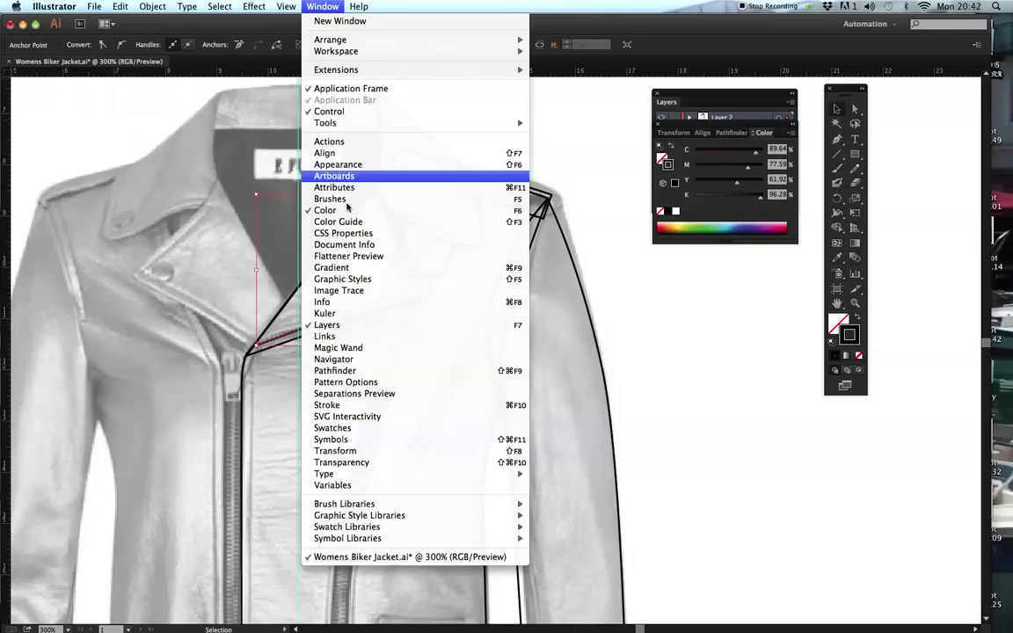
click(370, 405)
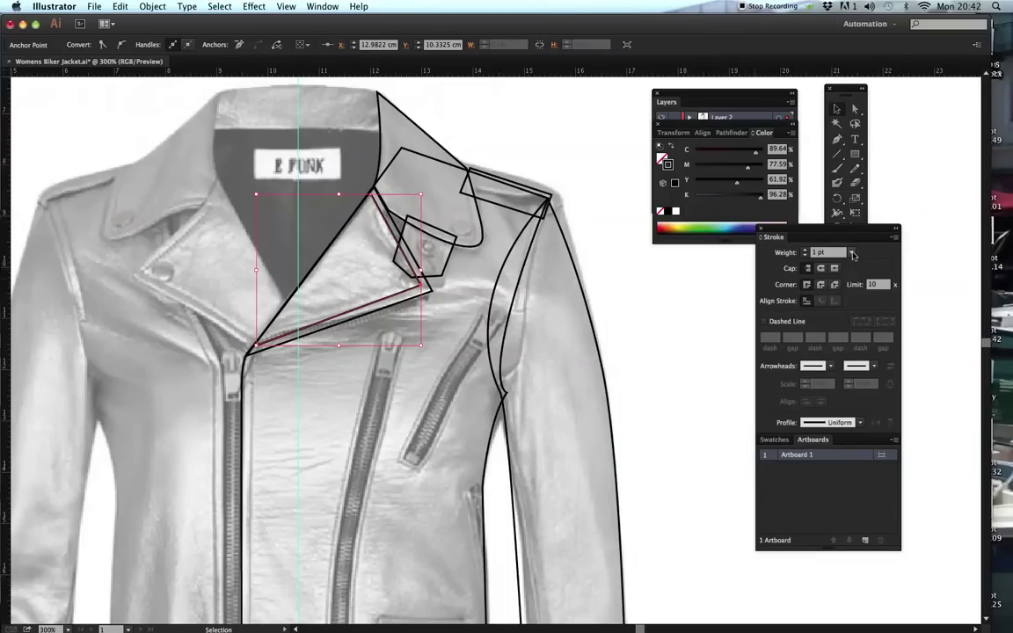
click(851, 254)
click(847, 278)
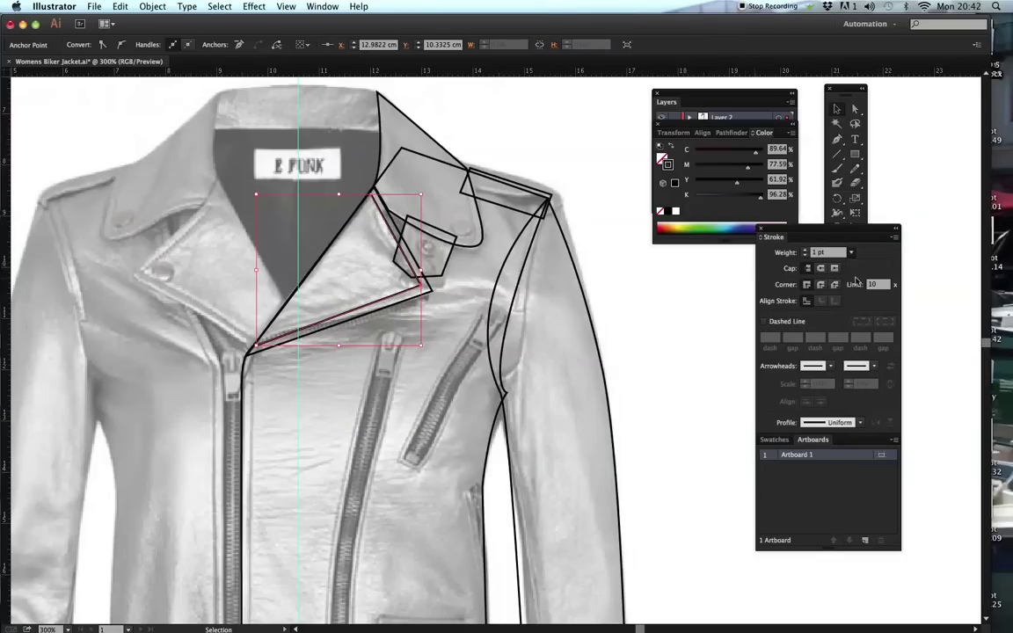
- Turn the inset lapel line into a dashed stitch line with a 1 pt dash and a 0.8 pt gap
click(765, 322)
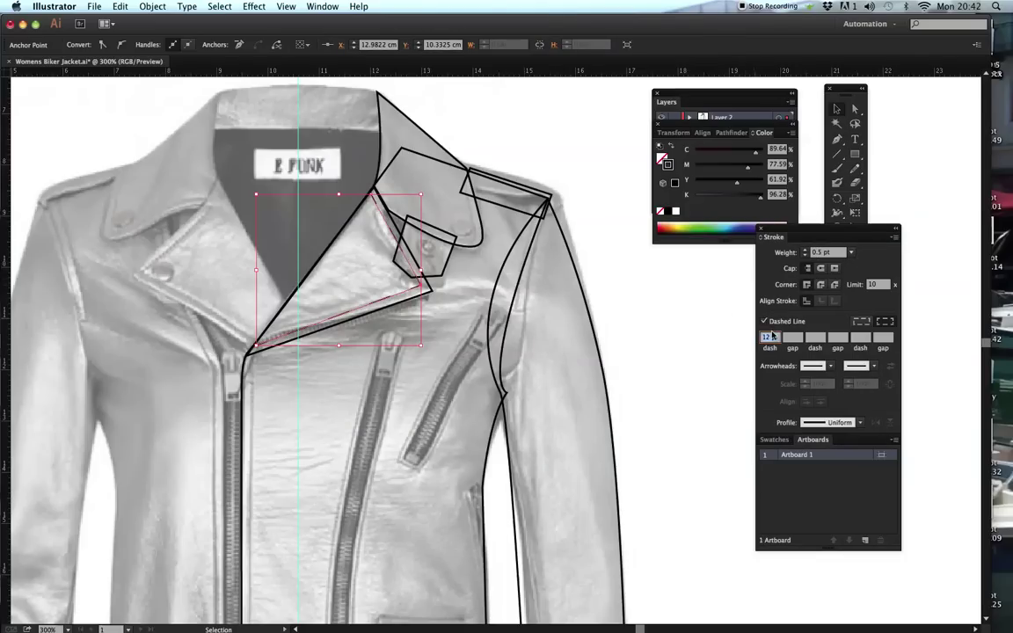
click(772, 339)
text(1)
click(788, 339)
text(0)
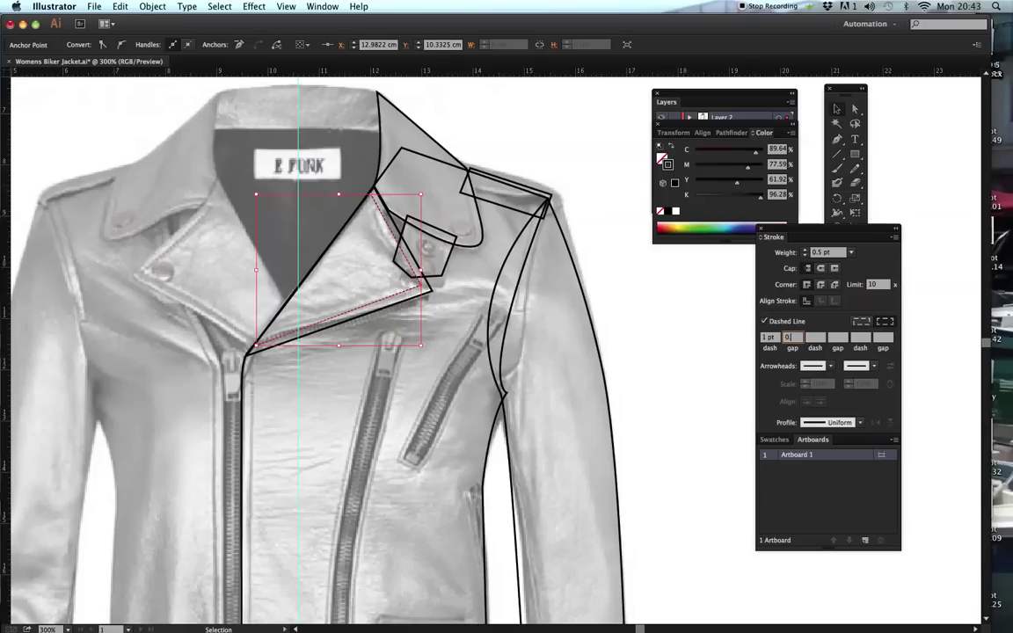
text(.8)
key(Return)
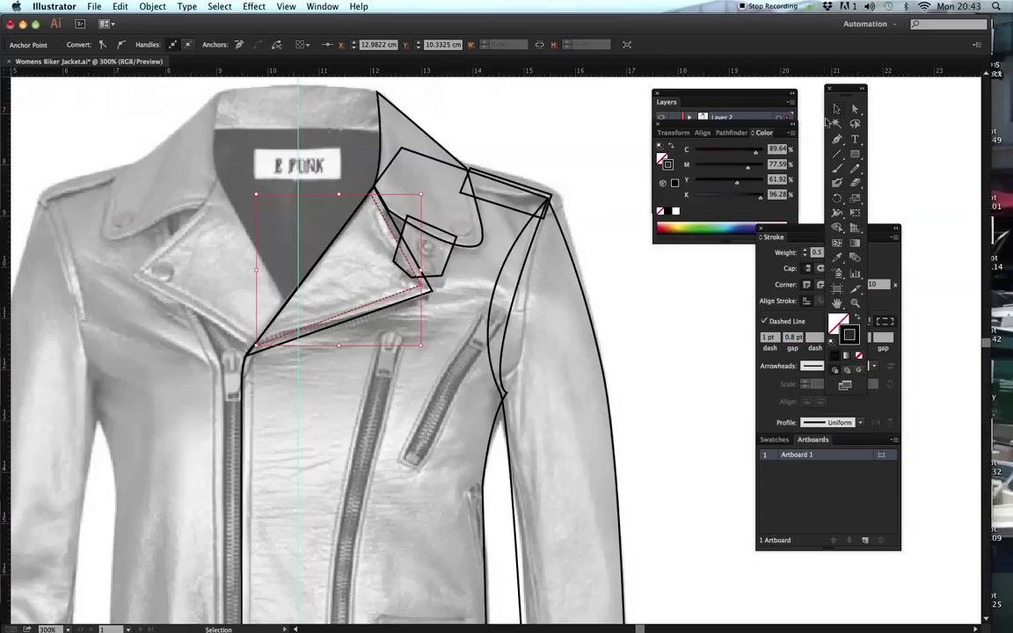
click(613, 196)
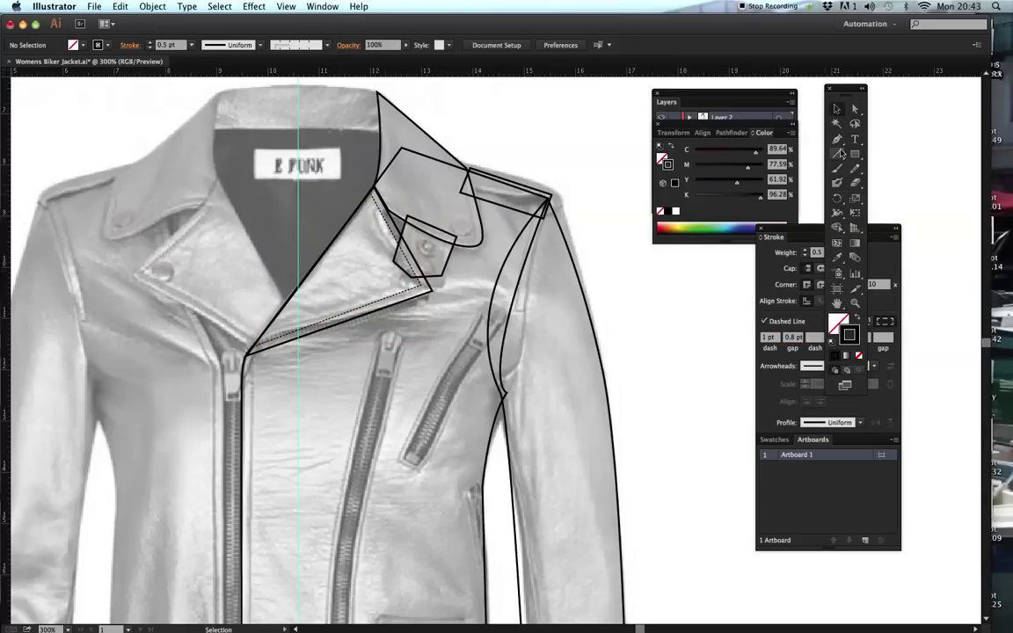
- Draw an open line just inside the collar's lower and outer edges, curving round its rounded corner and ending at about X 13.69, Y 7.90 cm
key(p)
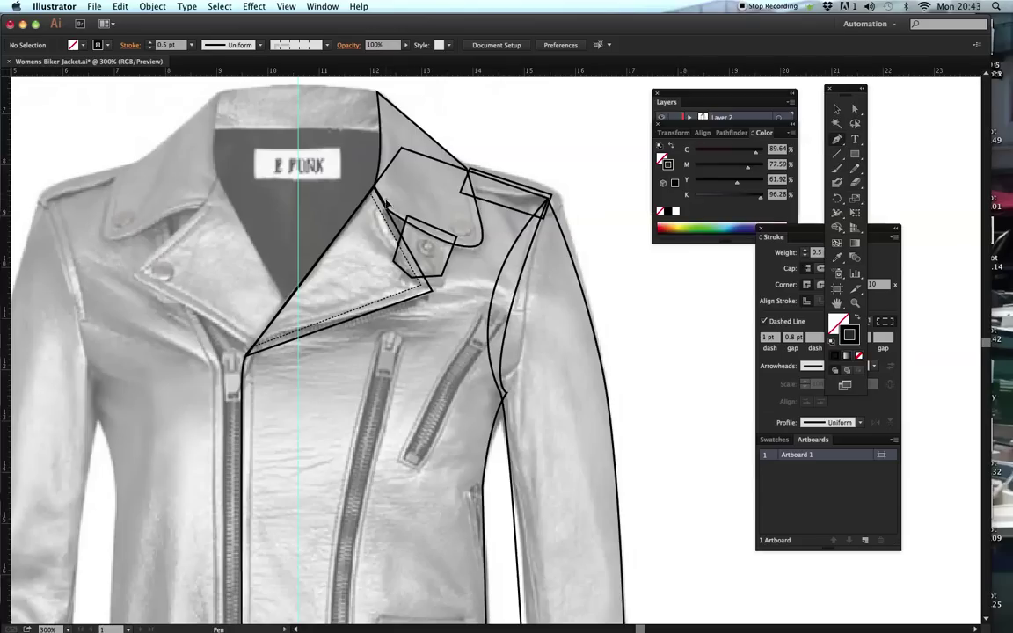
click(385, 200)
mouse_move(460, 238)
mouse_down()
mouse_move(487, 241)
mouse_move(474, 226)
mouse_up()
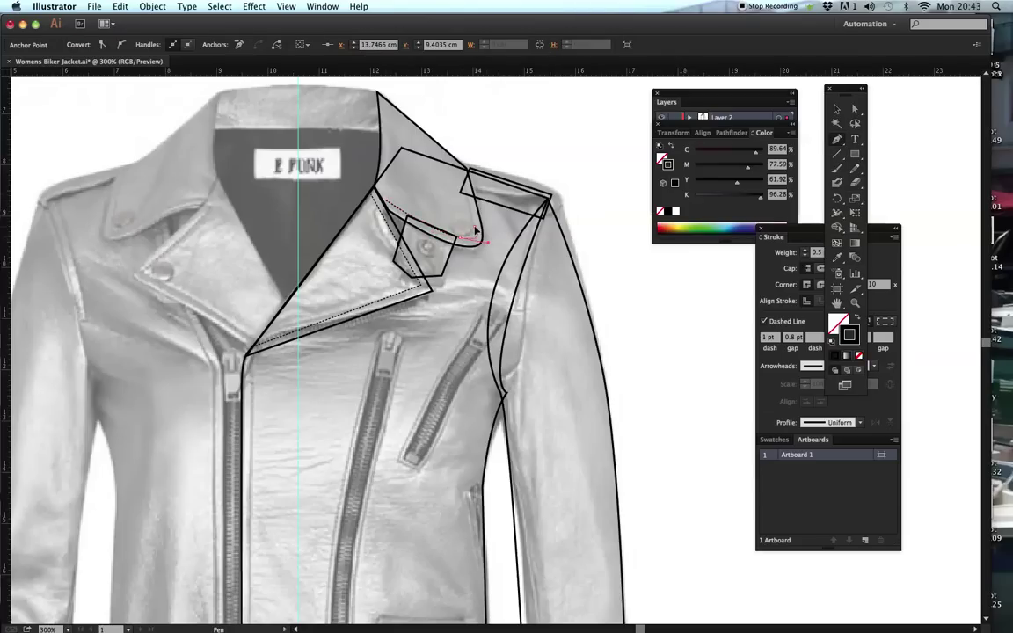
click(458, 162)
- Adjust the curve of the collar's stitch line so that it follows the collar's rounded outer corner
click(854, 109)
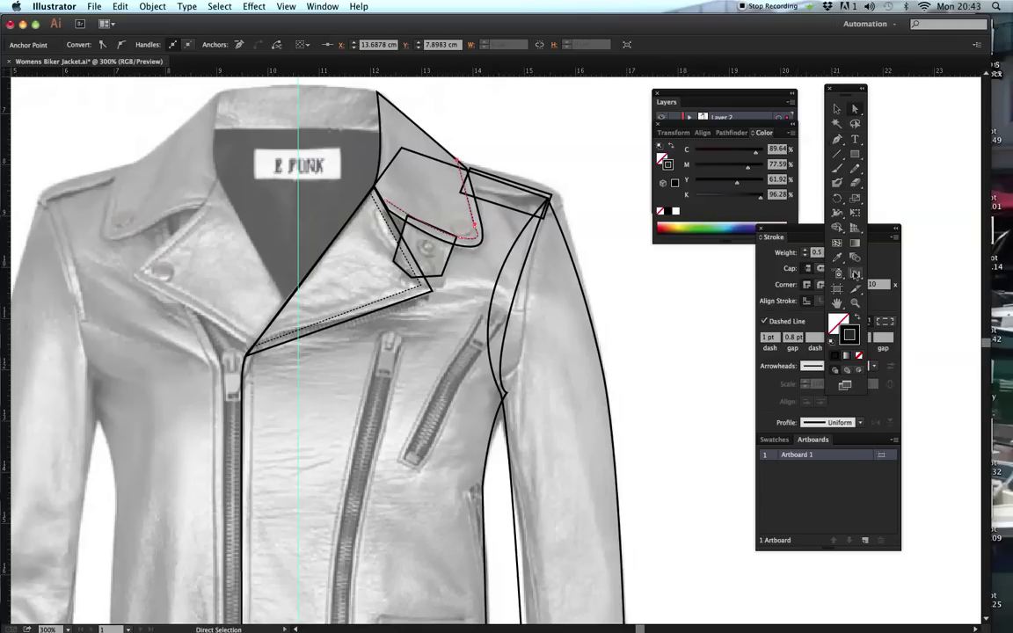
click(854, 302)
click(480, 238)
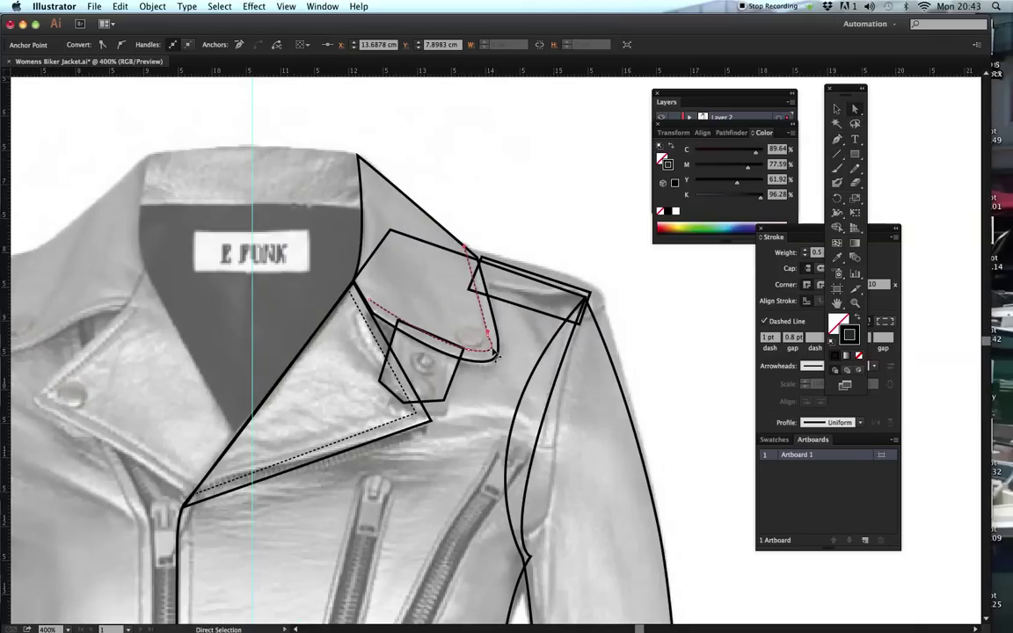
click(493, 351)
mouse_move(505, 357)
mouse_down()
mouse_move(491, 353)
mouse_move(504, 353)
mouse_up()
click(597, 221)
- Compare the collar and lapel stitch lines and match the collar line's dashed stroke to the lapel's with the Eyedropper
click(836, 108)
click(375, 308)
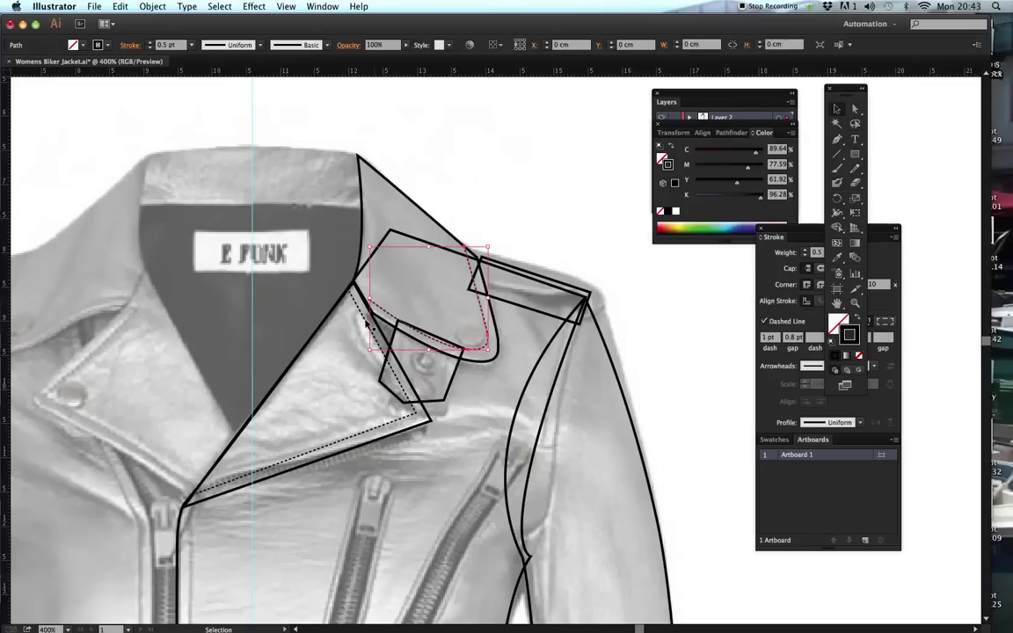
click(364, 322)
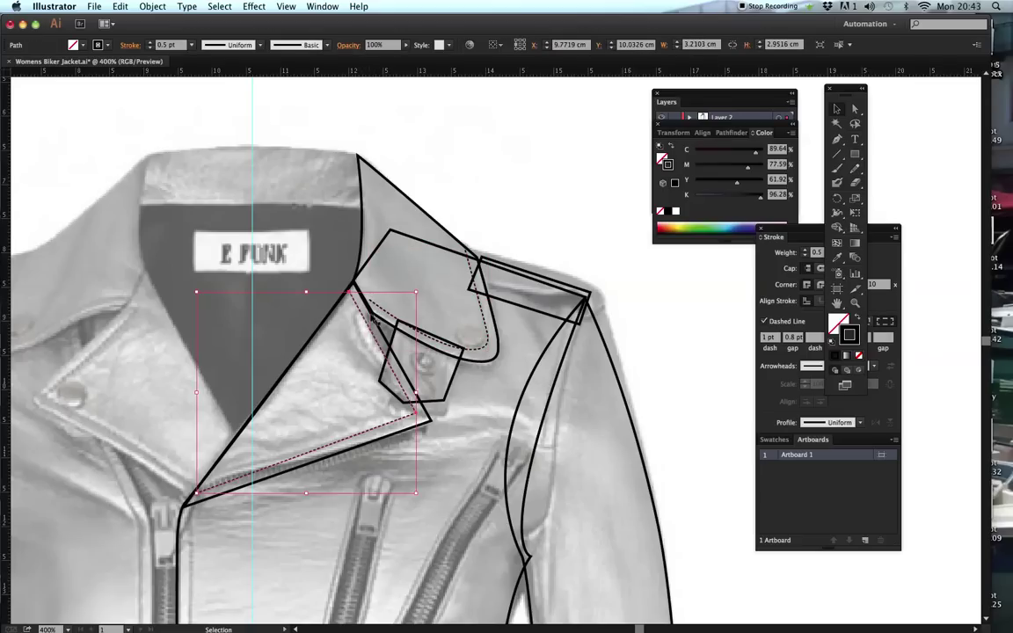
click(554, 203)
click(474, 353)
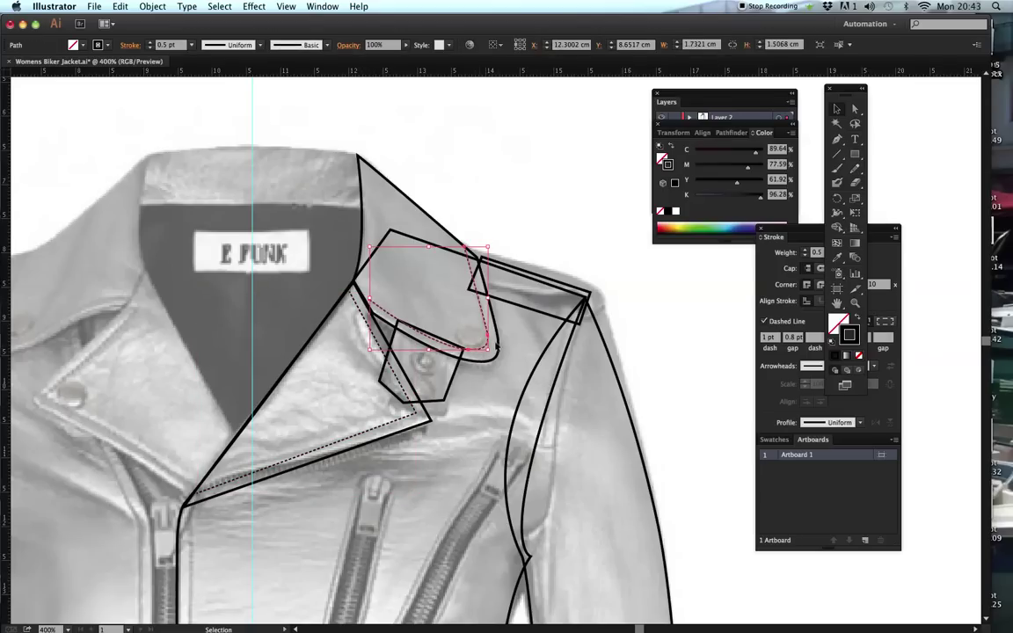
drag(843, 91, 595, 106)
click(588, 271)
click(377, 381)
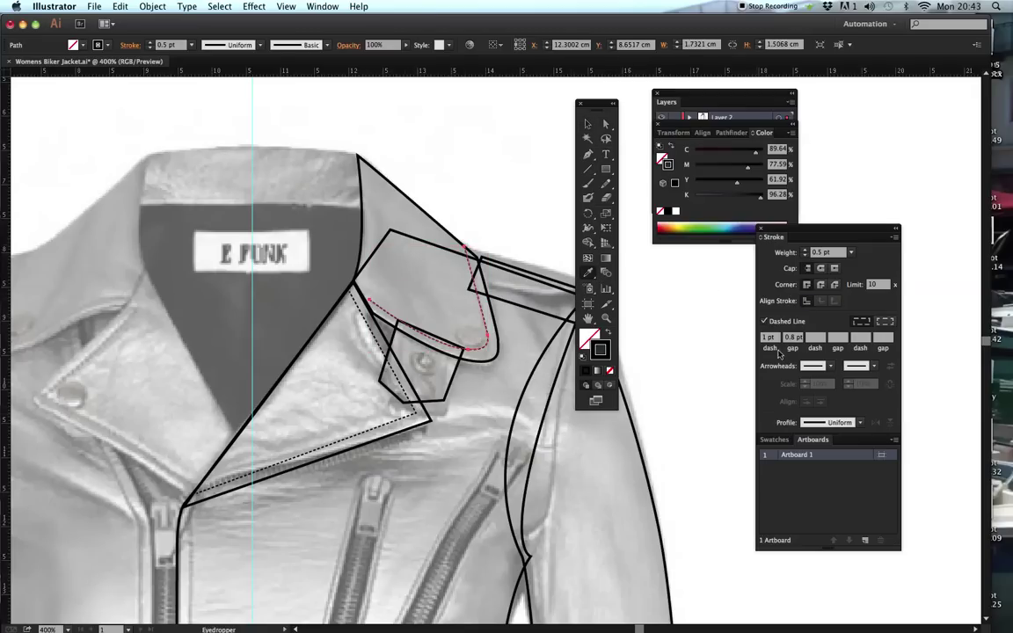
- Nudge the inner end of the collar's stitch line and check the collar outline's points near the lapel
click(588, 124)
click(522, 162)
click(605, 124)
drag(369, 302, 370, 304)
click(491, 198)
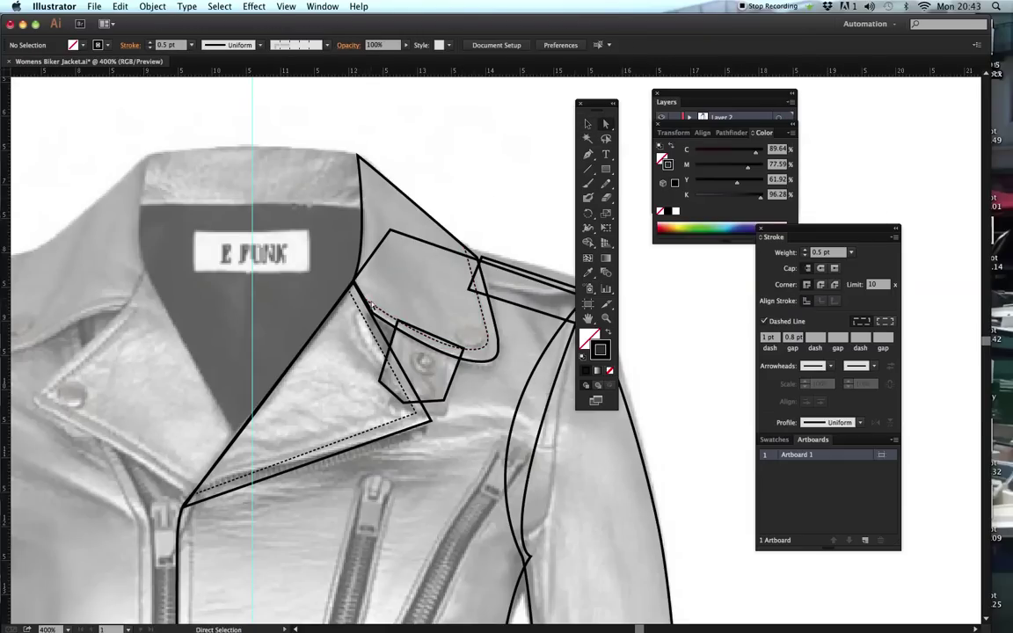
click(371, 308)
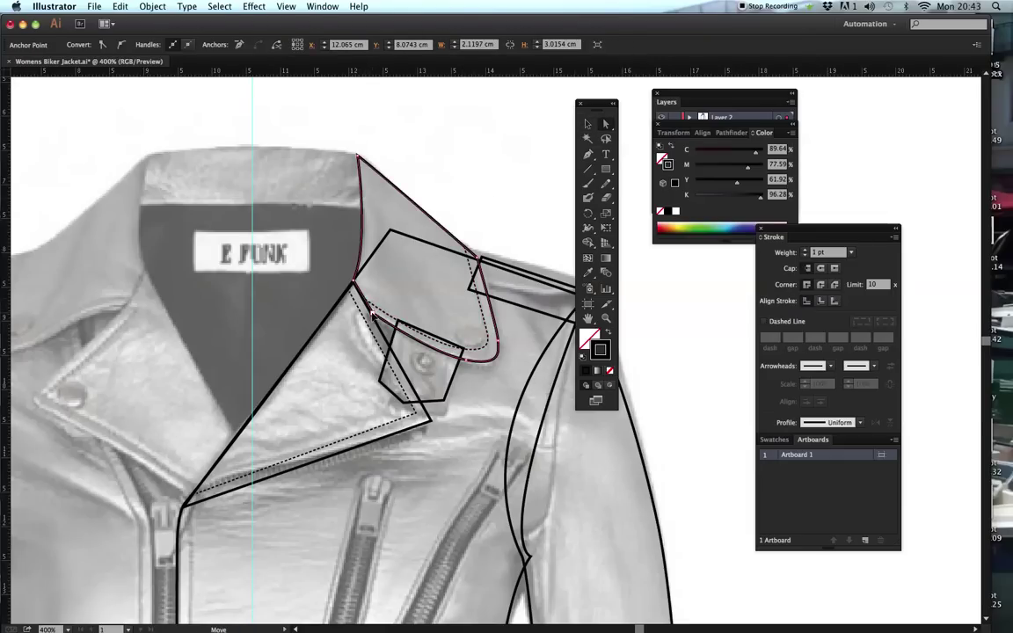
click(375, 307)
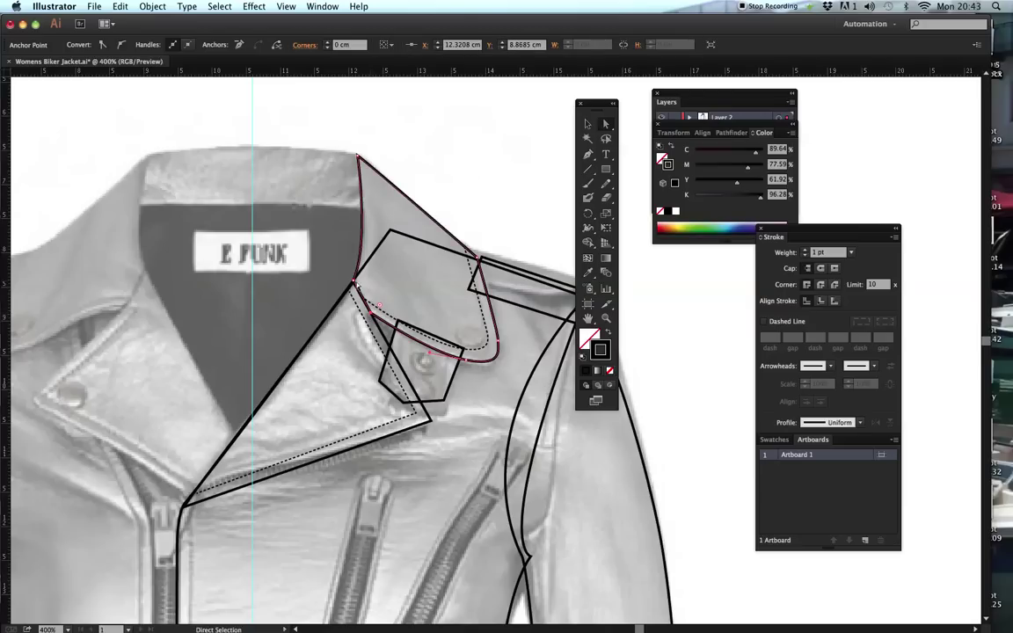
drag(356, 283, 355, 280)
- Arrange the layers, colour, stroke and tool panels beside the drawing so that none of them overlap
drag(597, 103, 617, 93)
drag(700, 95, 892, 92)
drag(703, 125, 899, 137)
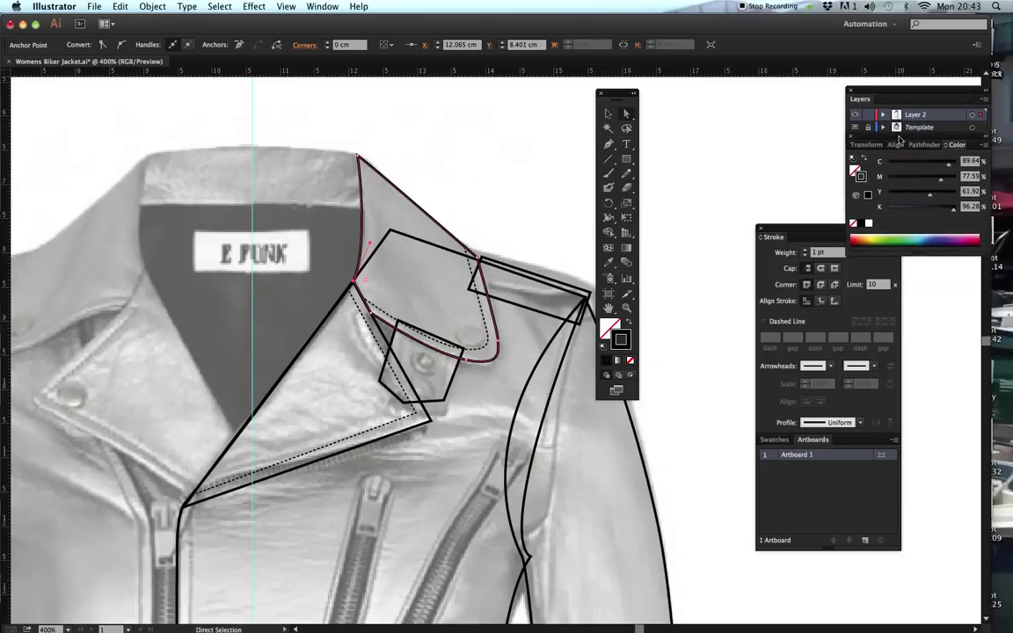
drag(799, 233, 883, 264)
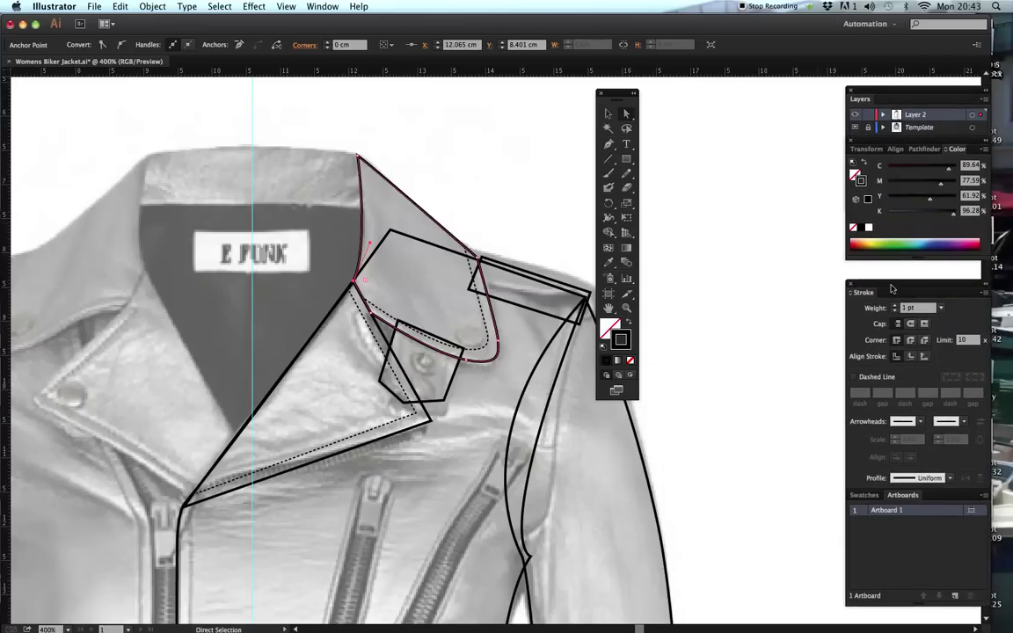
drag(630, 98, 799, 102)
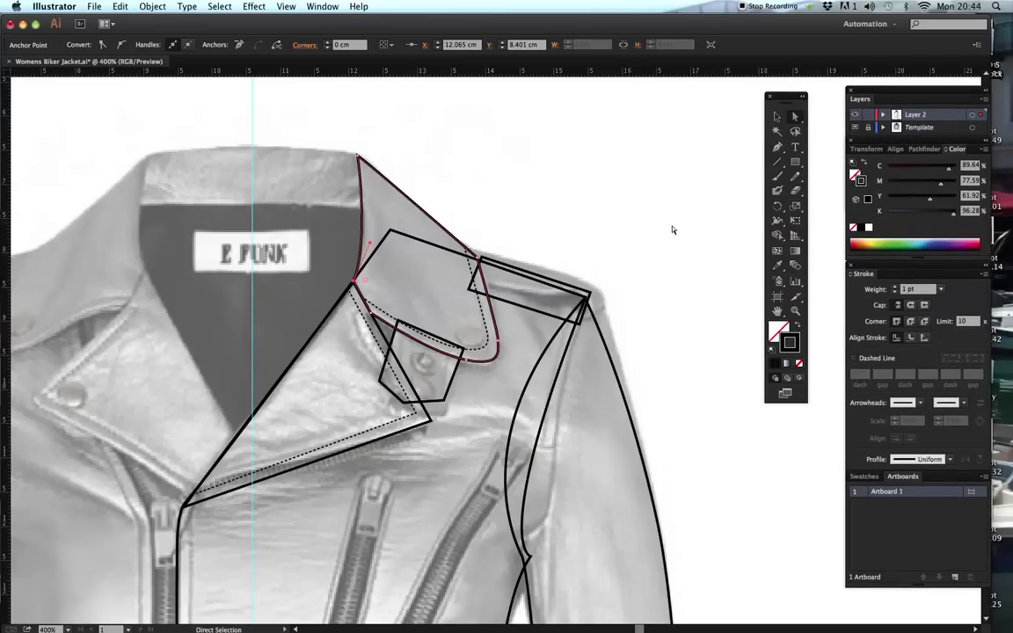
- Draw a straight line across the sleeve just above its cuff edge, ending at about X 17.02, Y 24.36 cm
drag(594, 332, 646, 252)
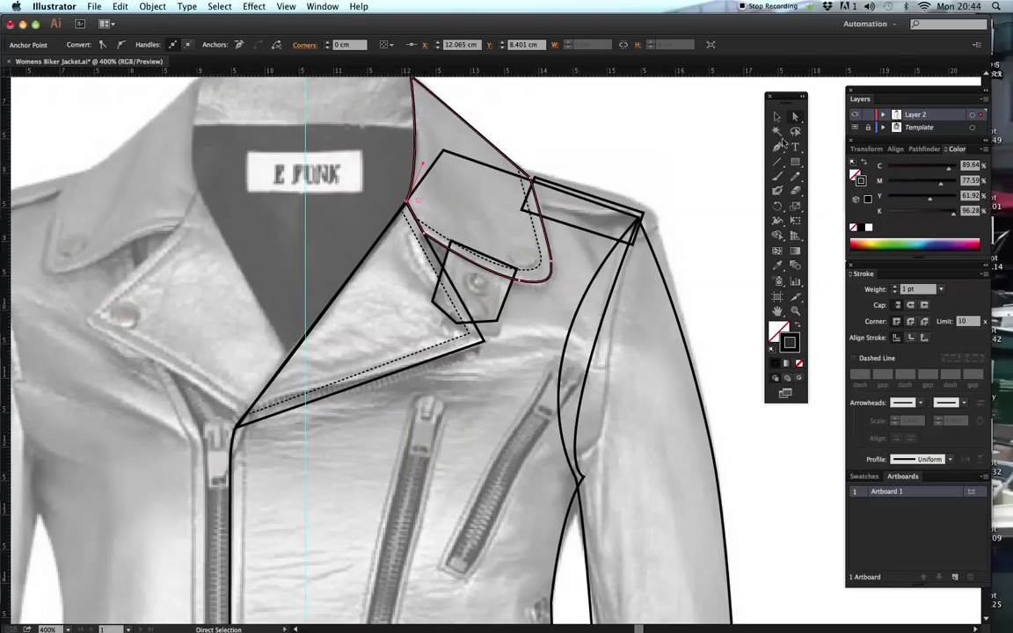
key(p)
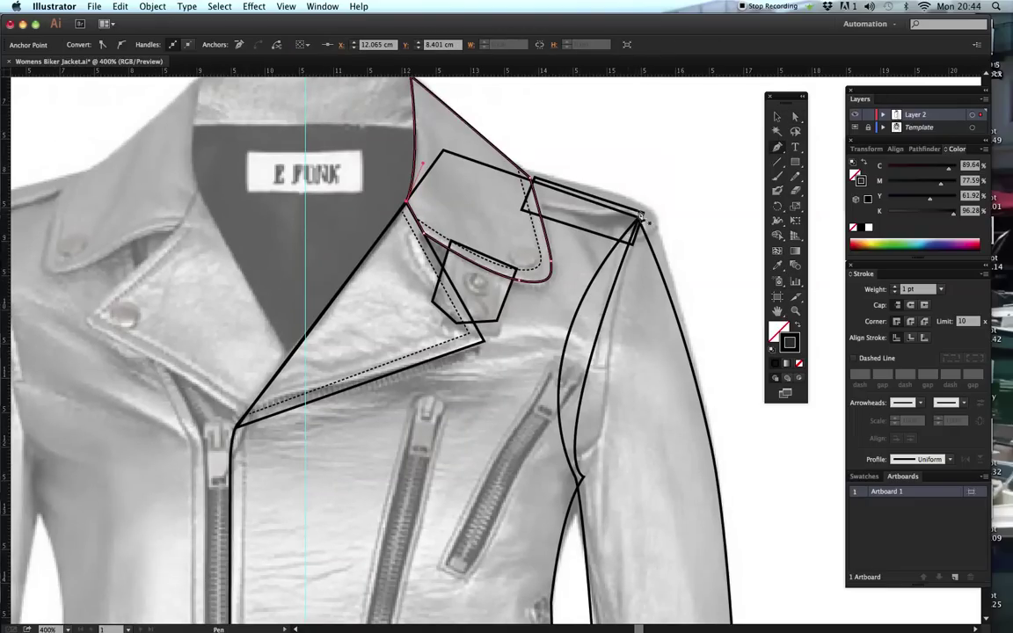
key(space)
drag(502, 402, 535, 271)
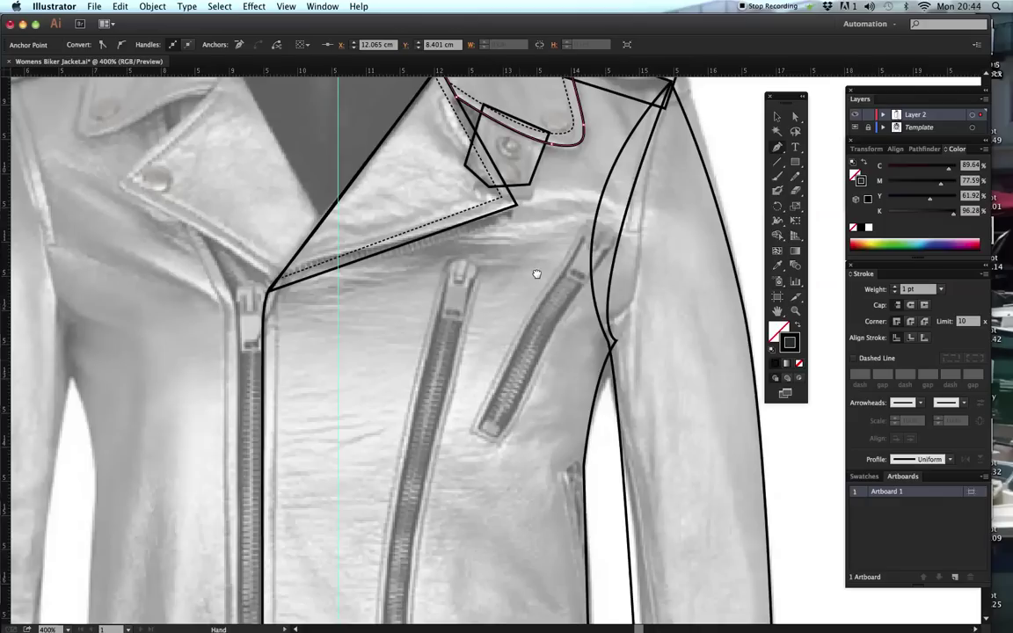
drag(545, 329, 685, 147)
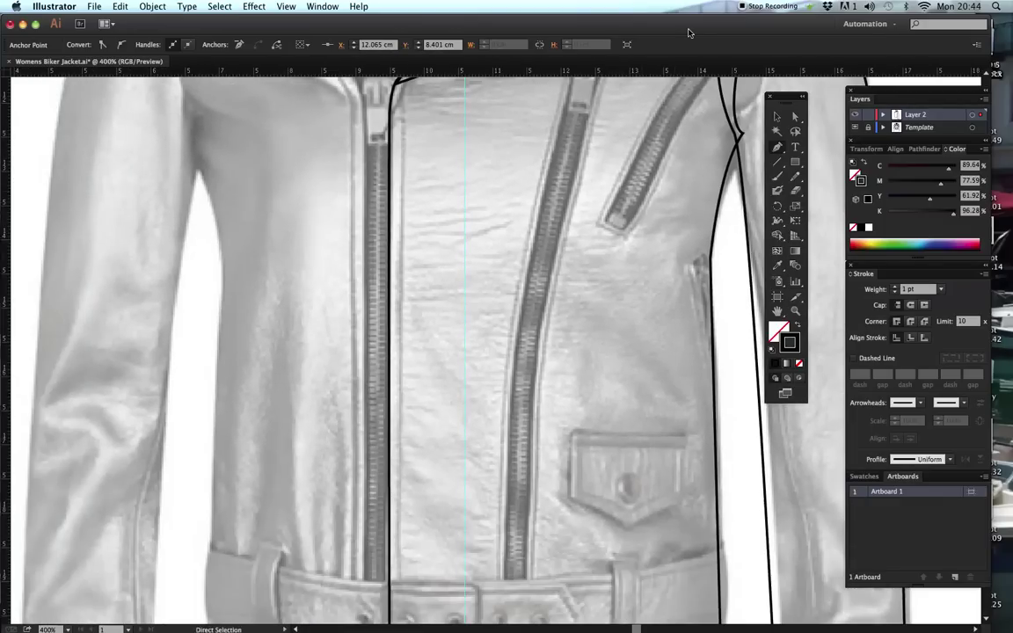
key(super+minus)
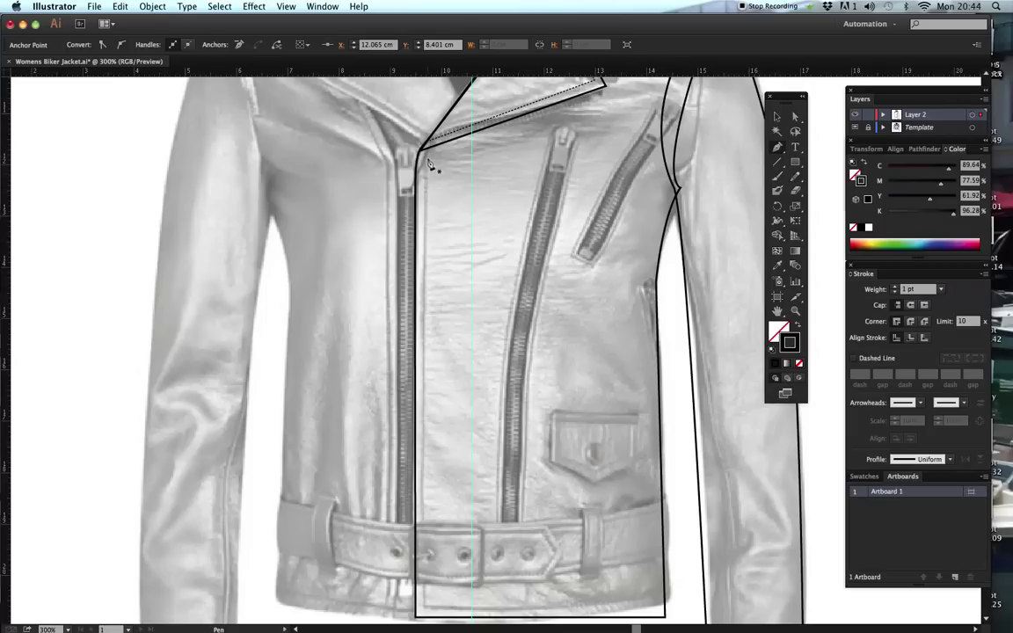
key(space)
drag(571, 304, 571, 226)
drag(572, 348, 515, 258)
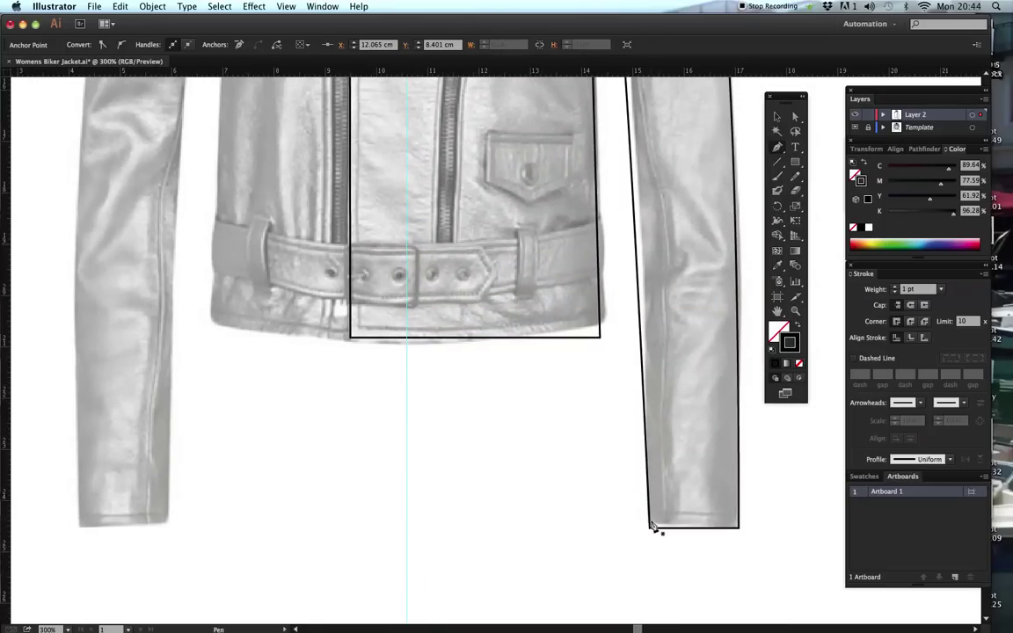
click(654, 525)
click(739, 529)
- Make the cuff line a 0.5 pt dashed stitch line with a 1 pt dash and a 0.8 pt gap
click(777, 117)
click(717, 518)
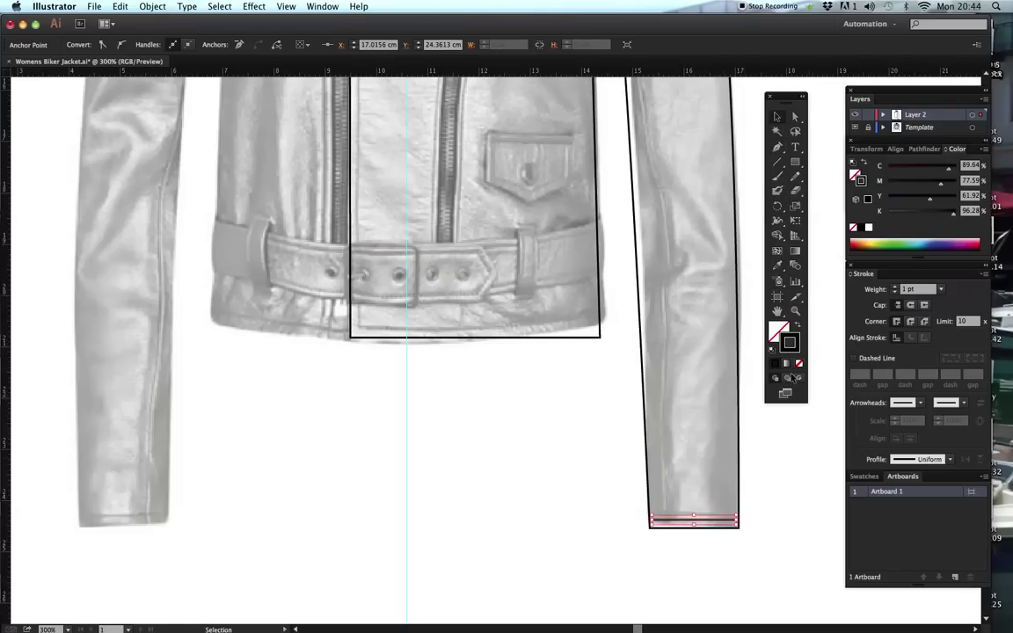
click(853, 359)
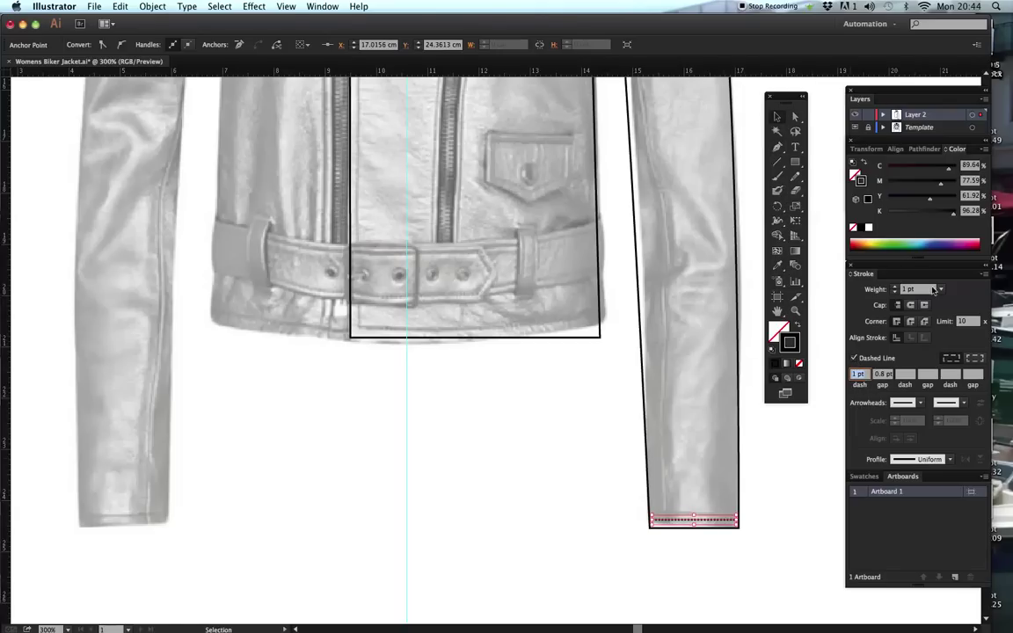
click(941, 289)
click(905, 267)
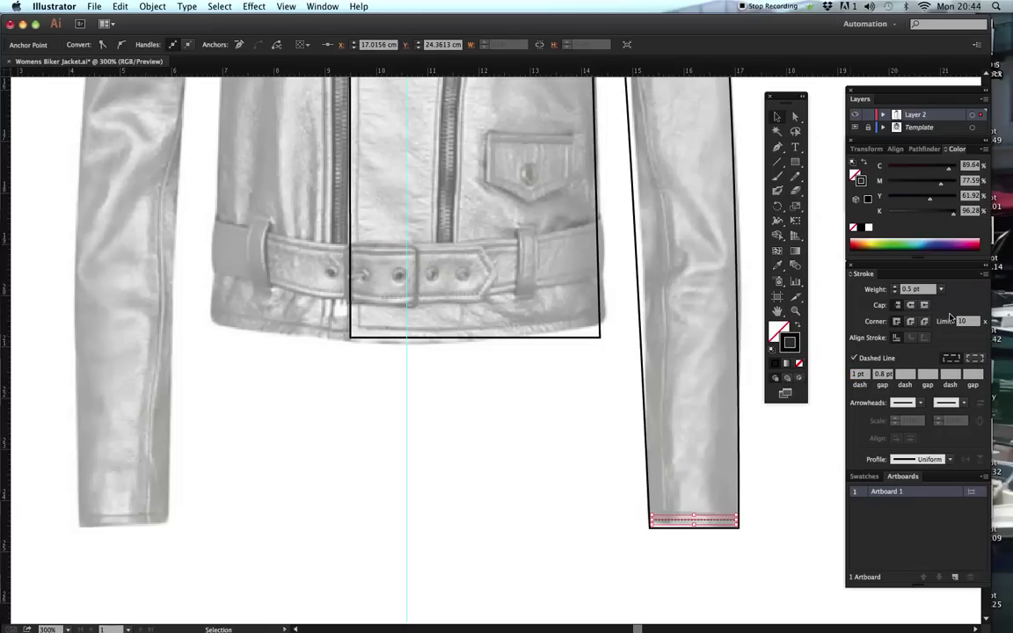
click(808, 445)
- Draw a dashed stitch line with the Pen tool along the armhole seam, from the shoulder to about X 14.71, Y 10.70 cm
key(space)
drag(623, 295, 631, 510)
drag(645, 247, 657, 422)
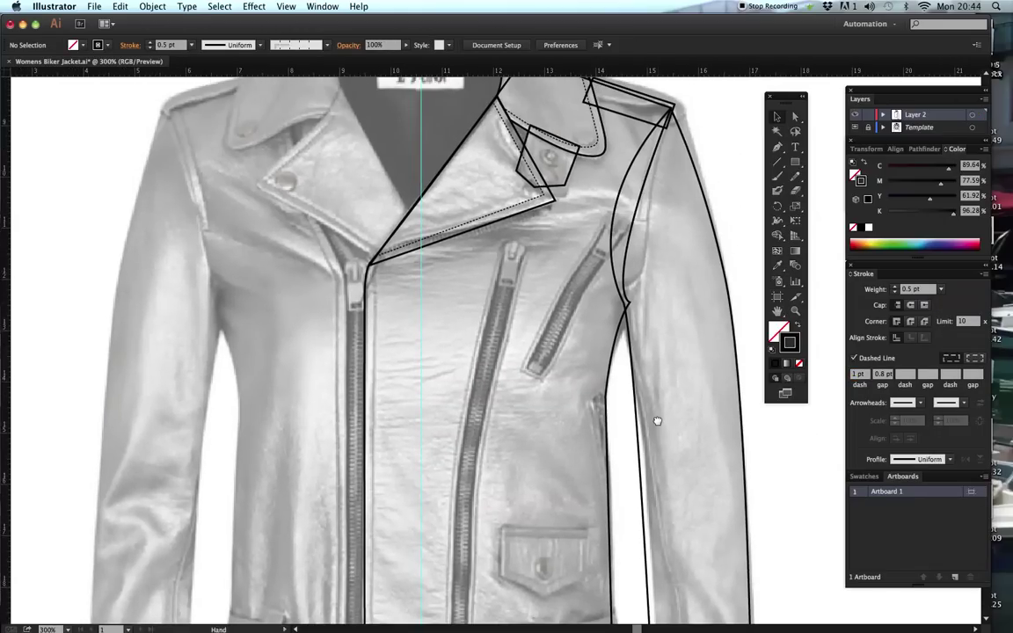
drag(680, 305, 675, 351)
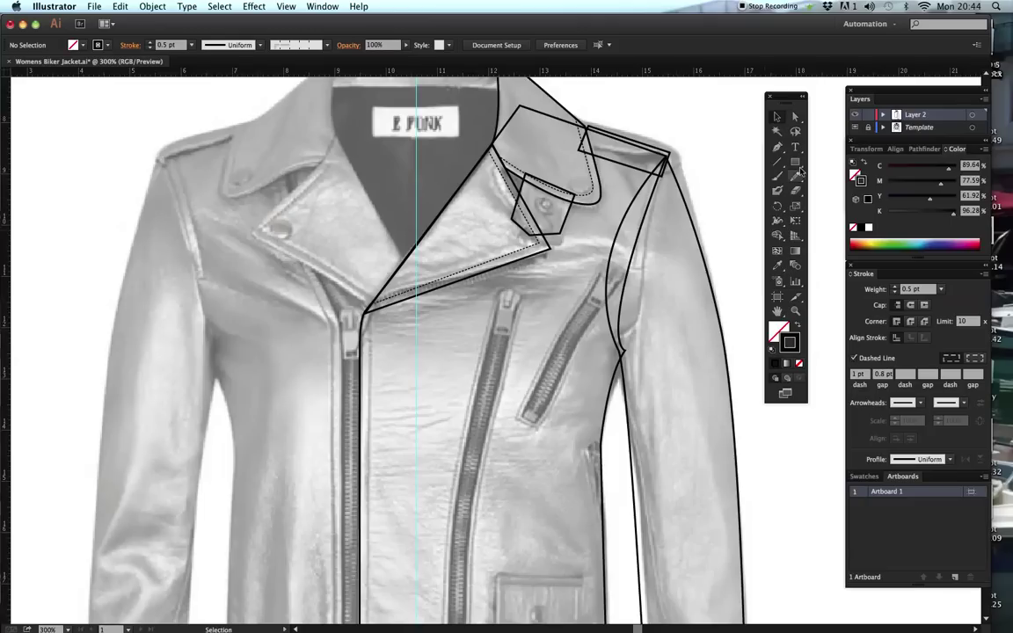
key(p)
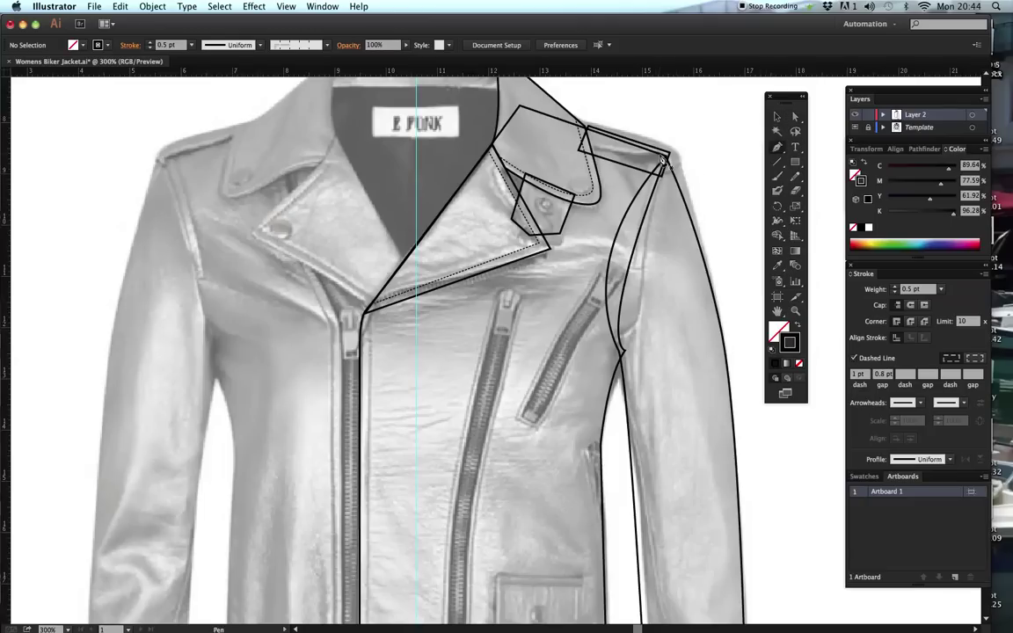
click(658, 152)
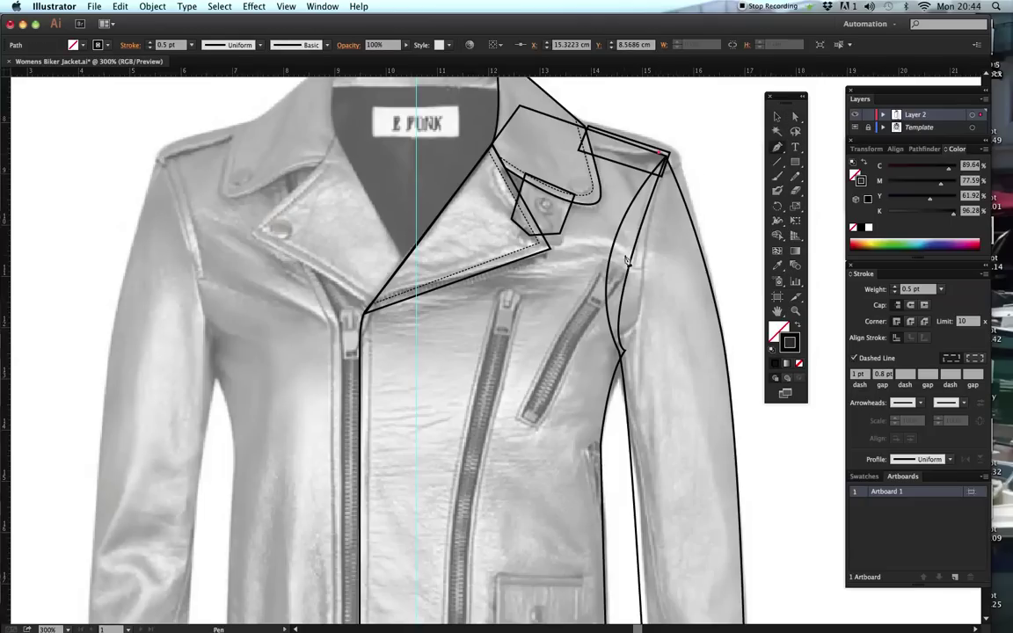
click(627, 248)
drag(623, 264, 619, 293)
key(super+z)
click(621, 262)
key(a)
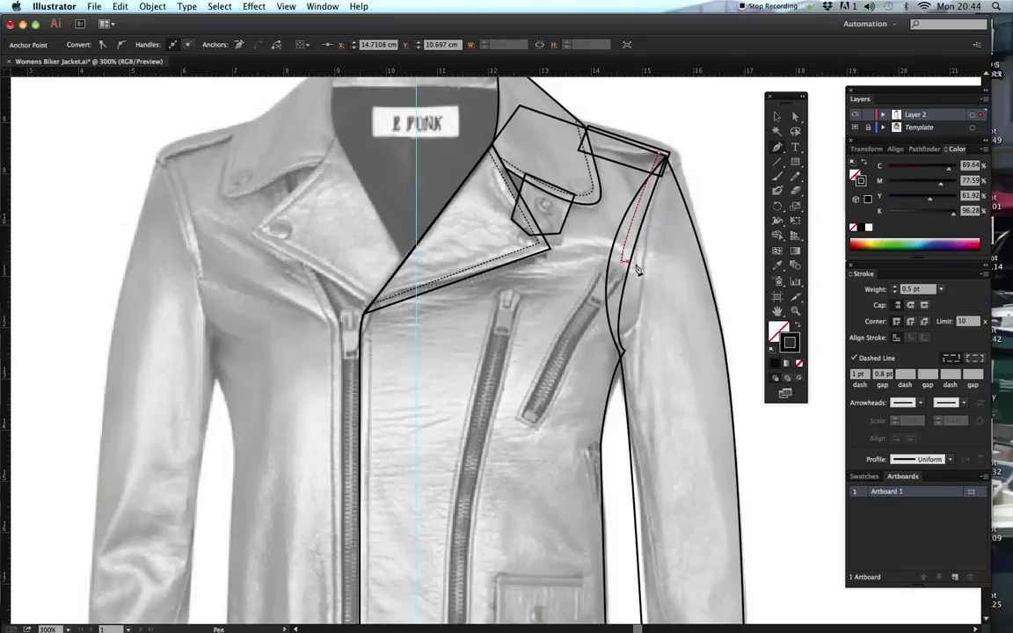
- Adjust the new armhole stitch line's path so that it follows the seam, then deselect it
click(637, 227)
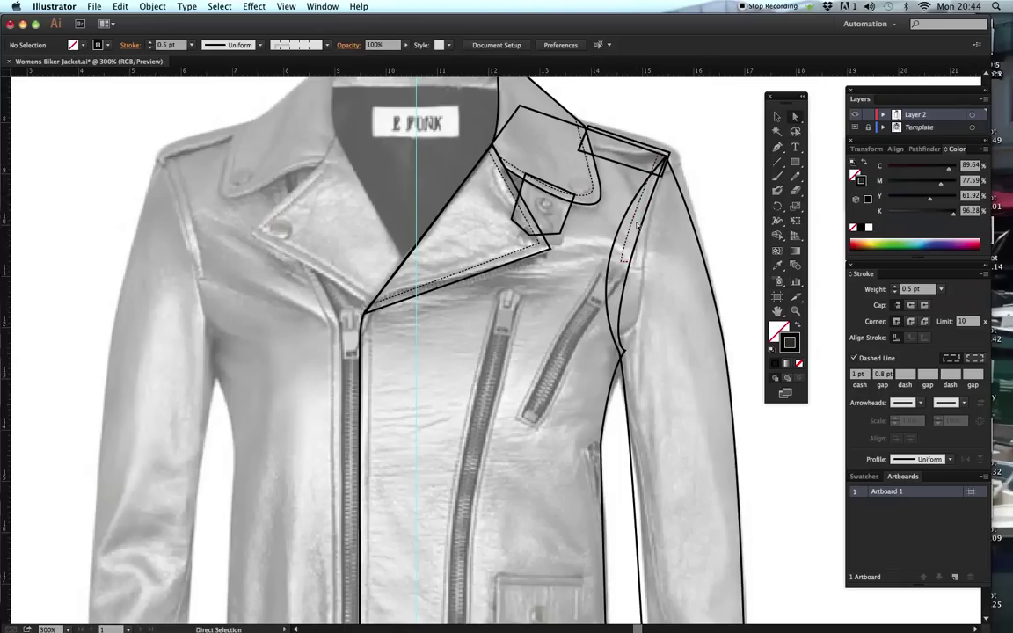
click(637, 224)
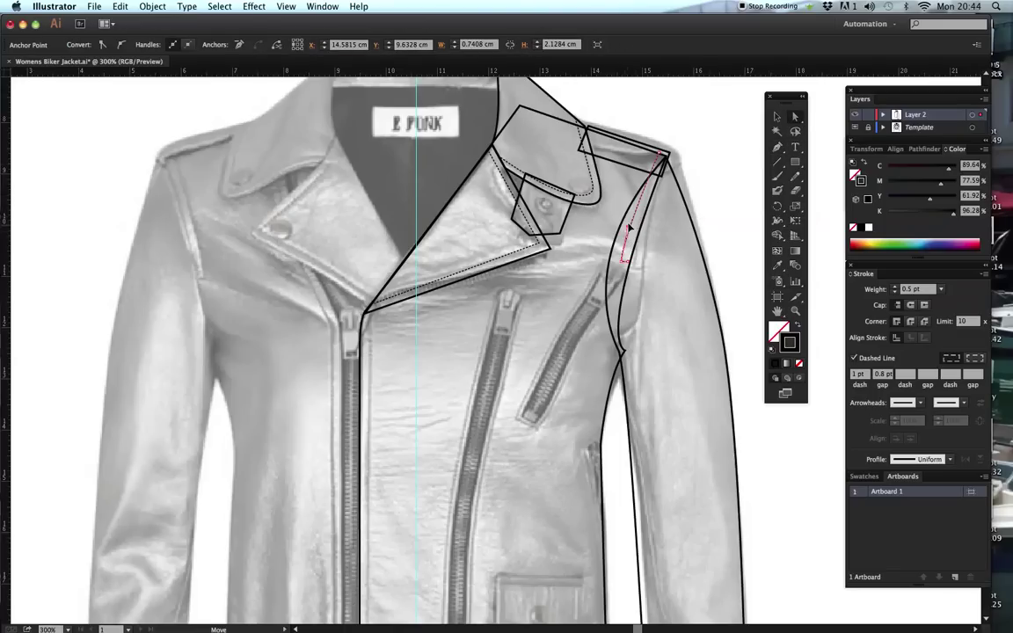
click(709, 173)
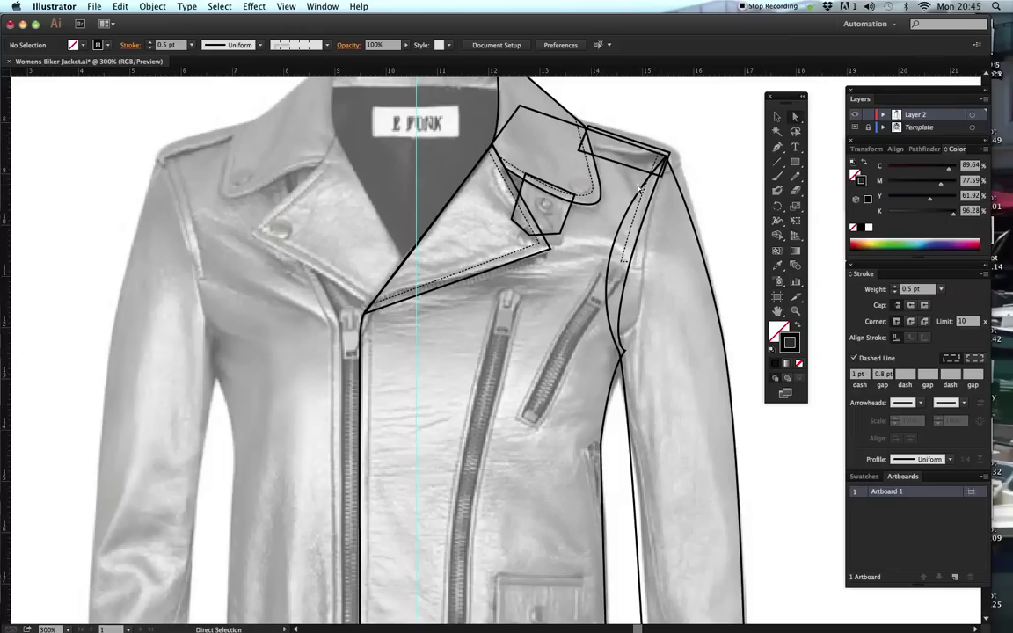
- Send the sleeve outline to the back of the stacking order and deselect it
key(v)
click(679, 190)
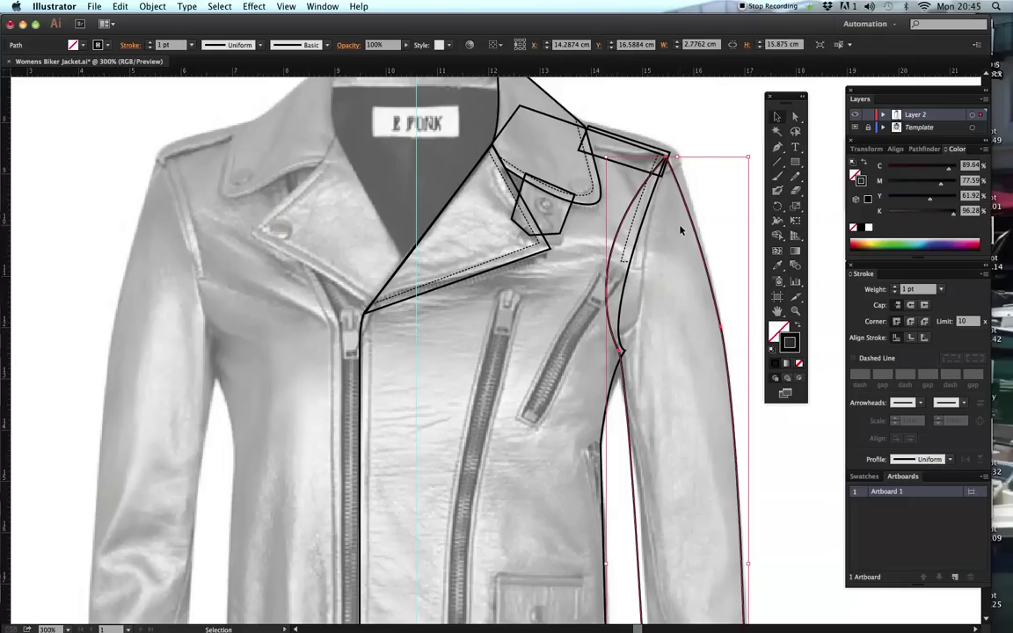
right_click(679, 231)
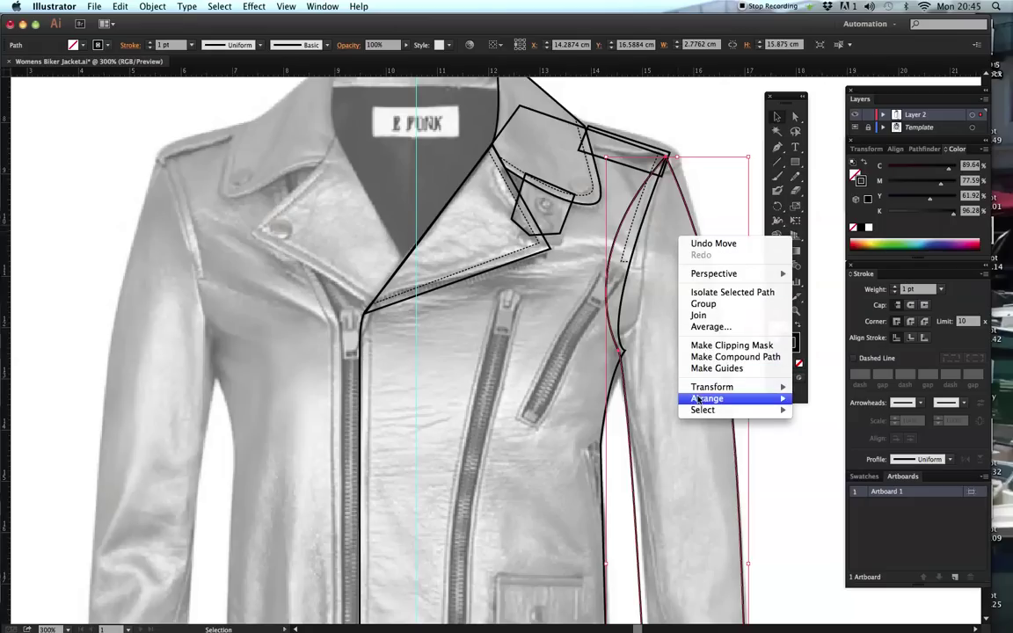
mouse_move(698, 400)
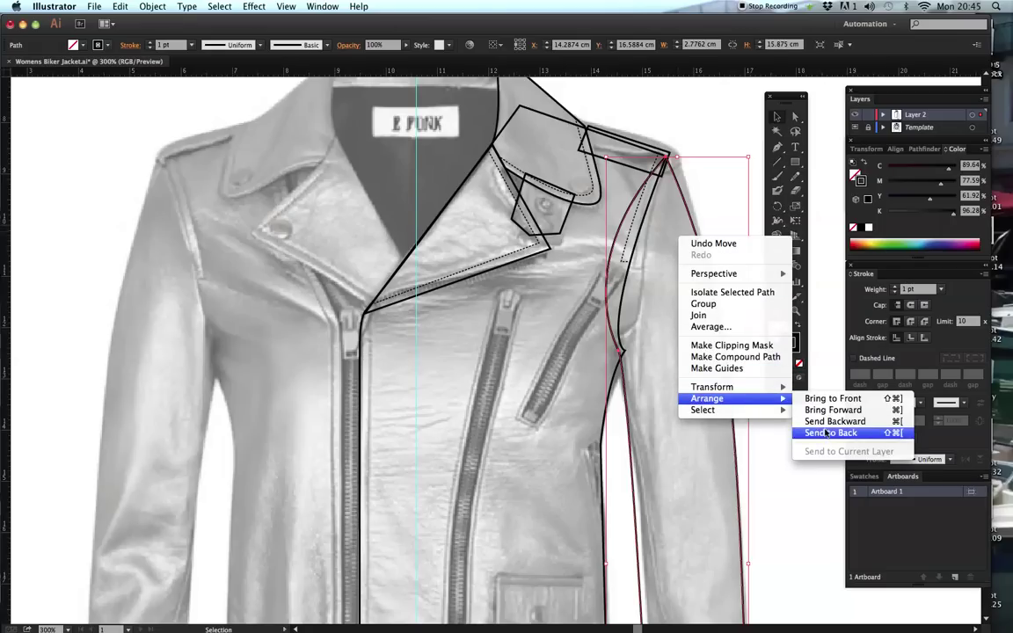
click(826, 432)
click(724, 407)
key(a)
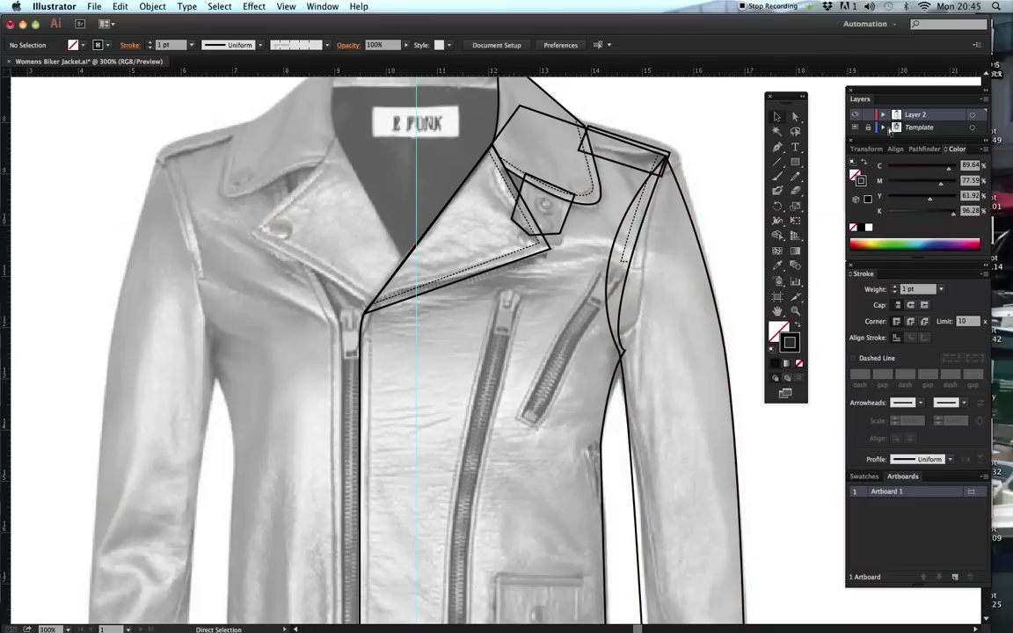
- Examine the traced half of the jacket from collar to cuff, including the lapel and shoulder details
key(super+minus)
key(super+minus)
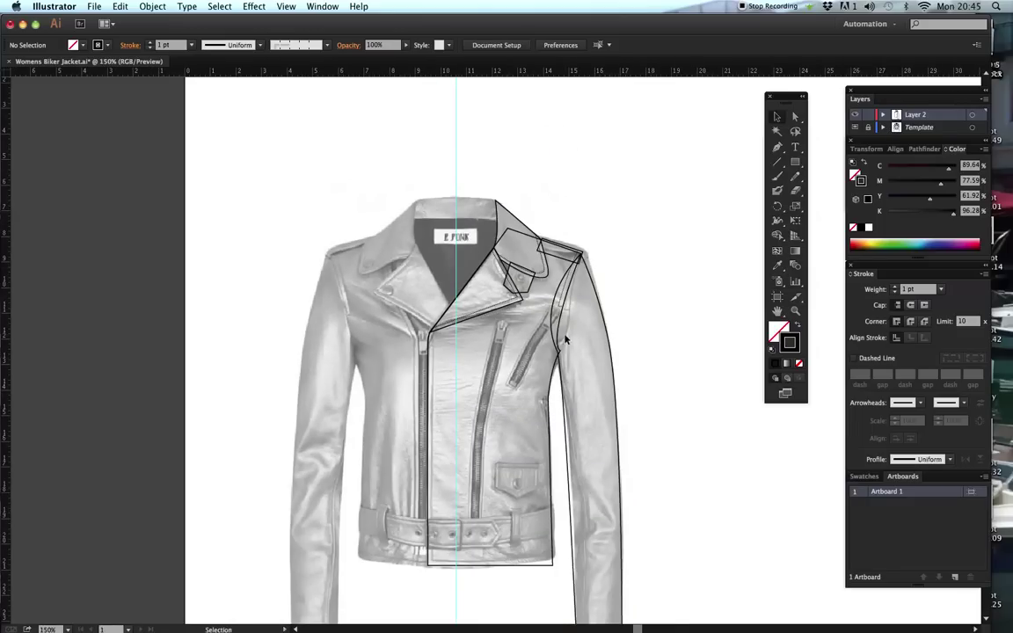
scroll(571, 355, down, 4)
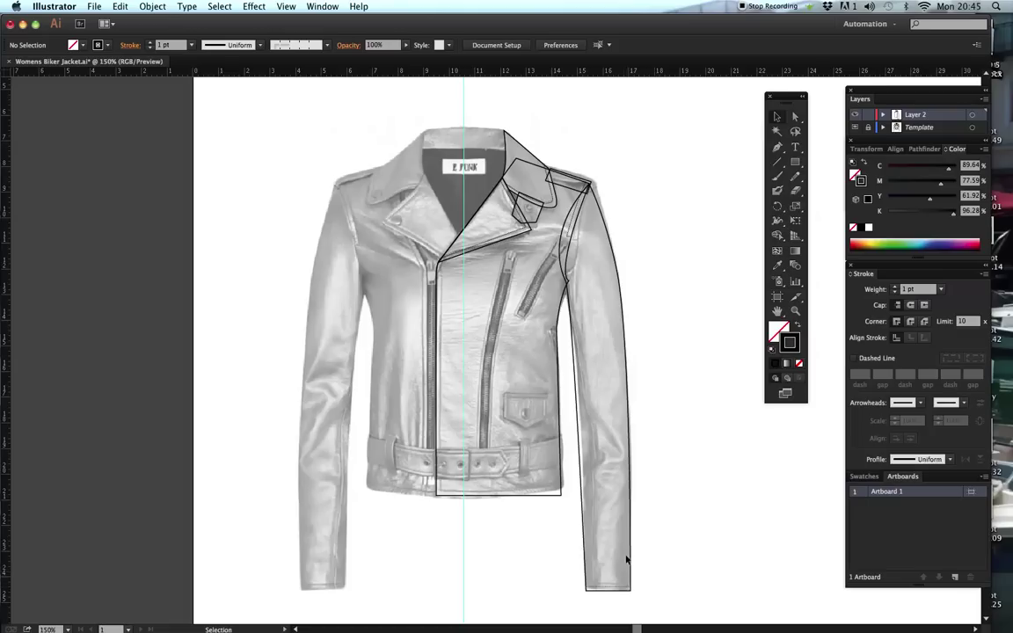
key(z)
click(531, 207)
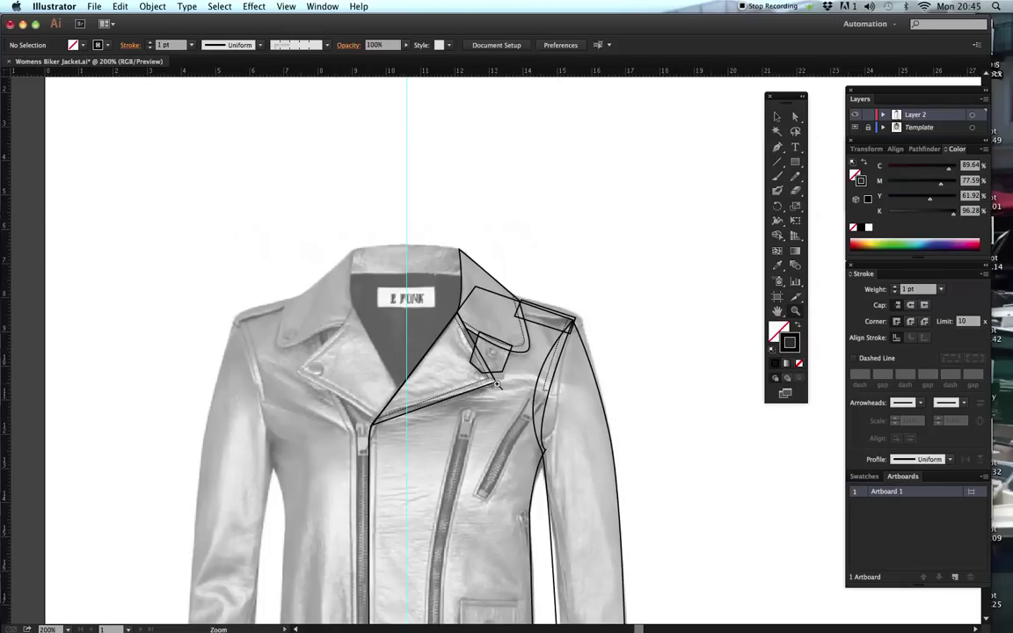
click(500, 374)
click(503, 320)
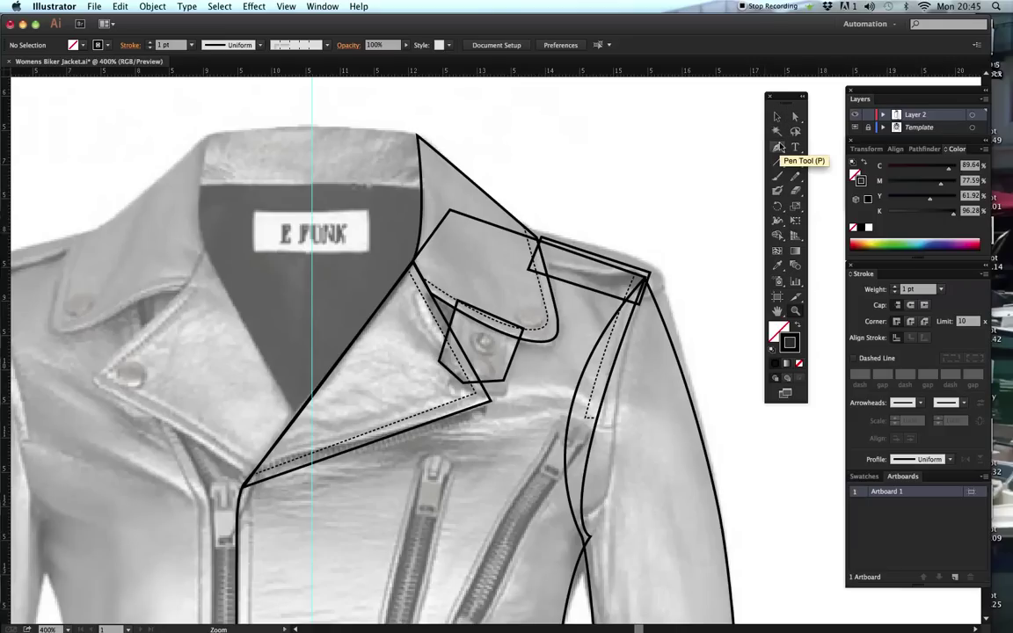
click(777, 116)
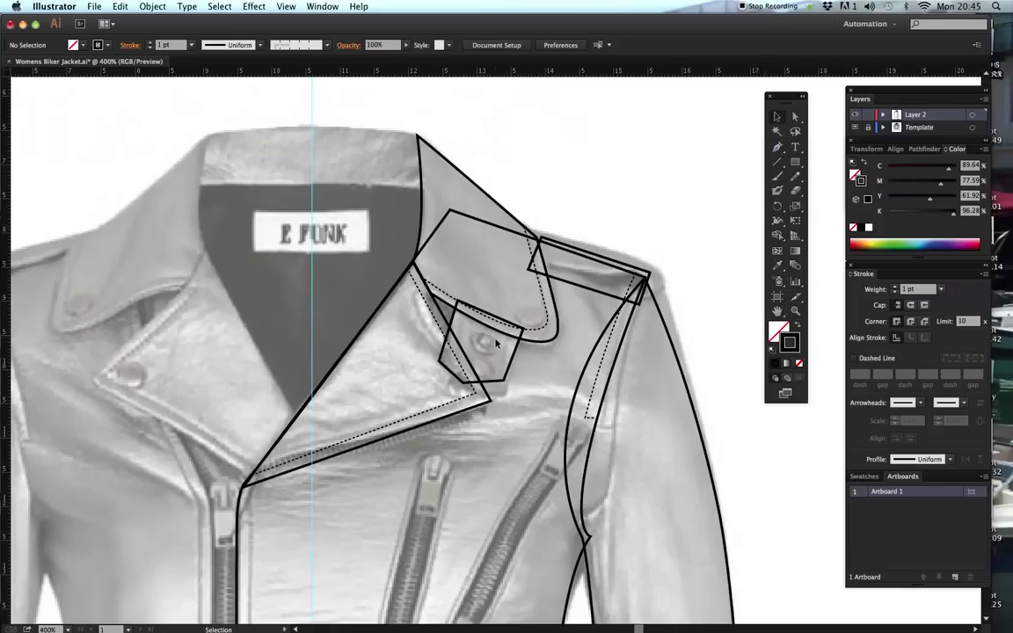
key(super+minus)
key(super+minus)
key(super+minus)
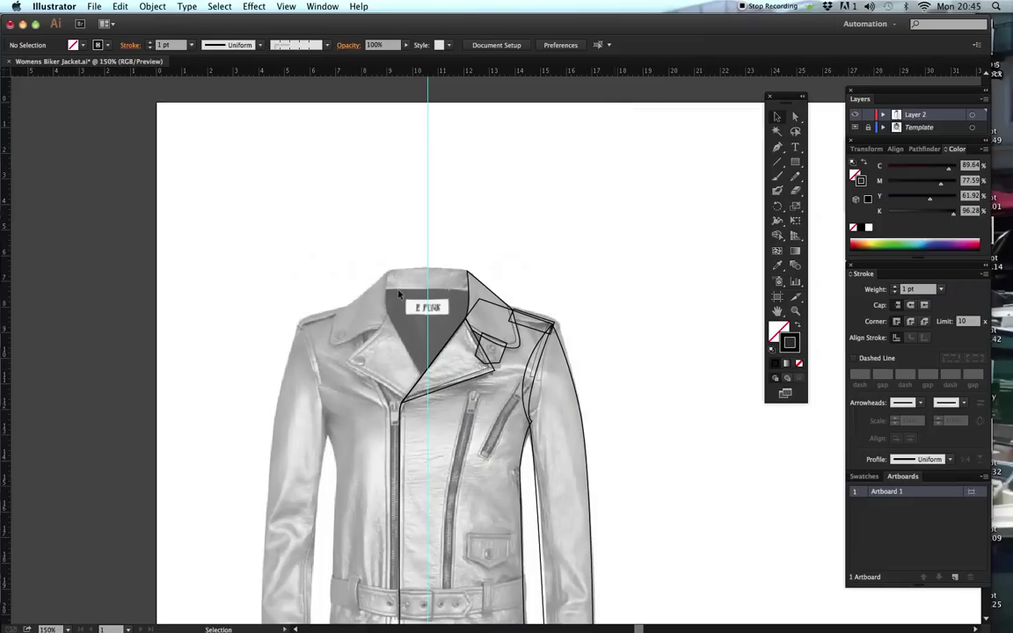
drag(474, 471, 482, 319)
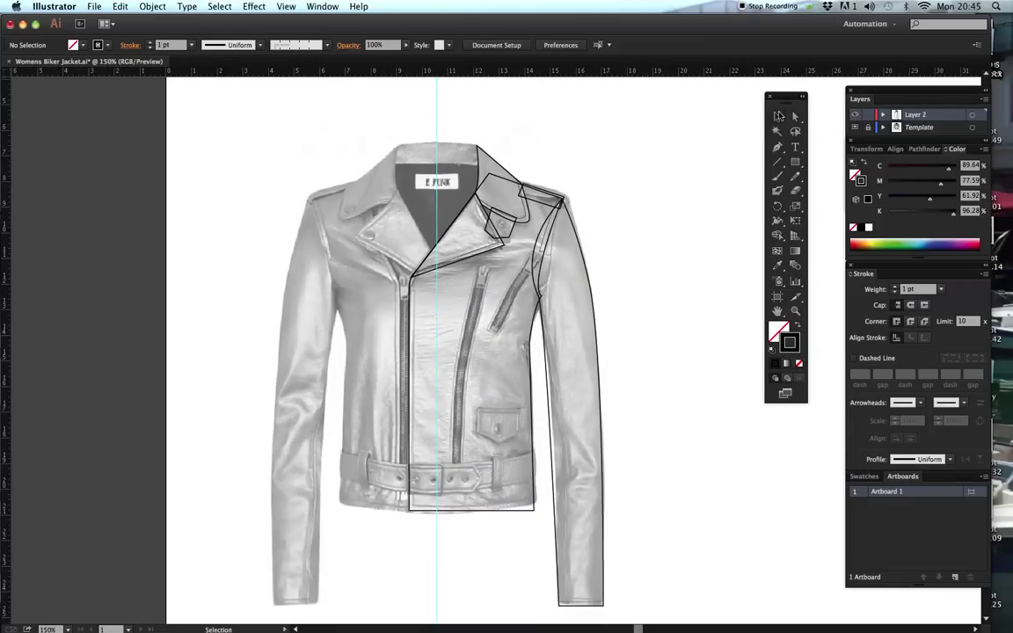
- Reflect a copy of the traced half about the vertical axis at 90°, using the centre guide as the origin
drag(629, 603, 396, 134)
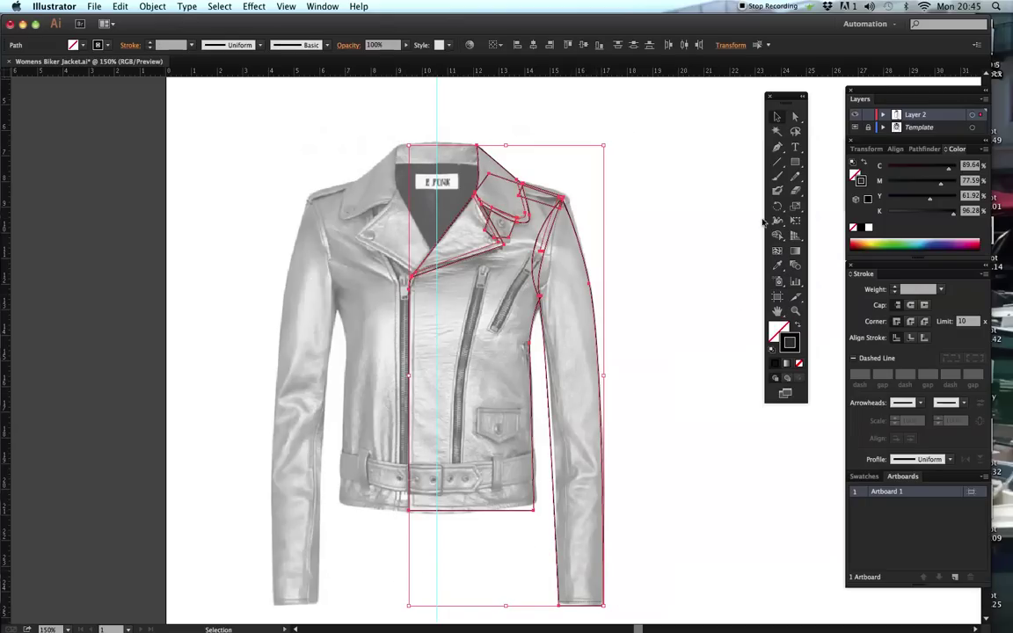
drag(780, 206, 811, 226)
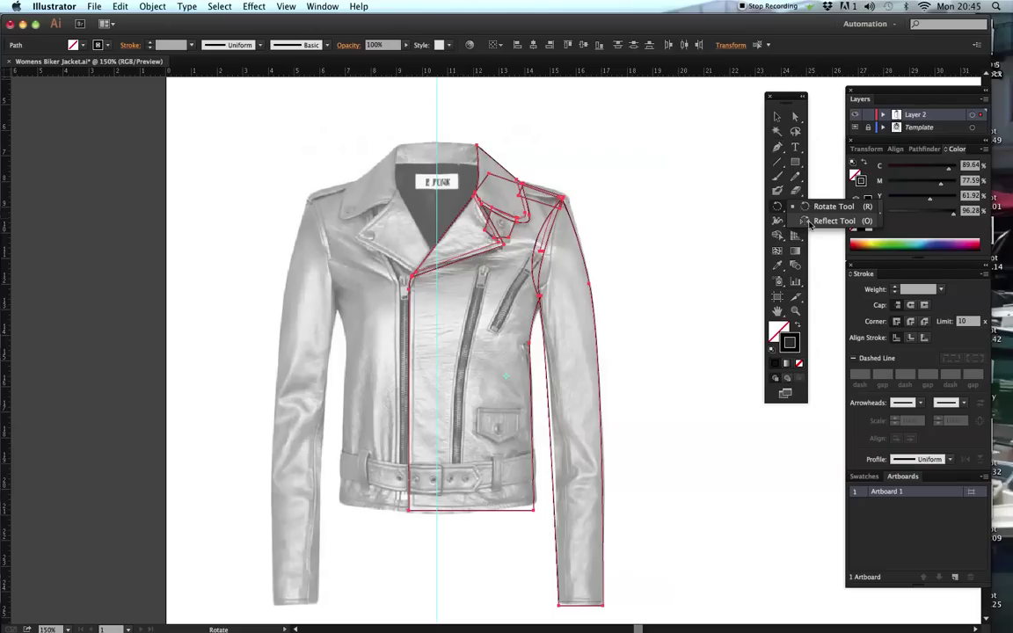
drag(810, 225, 810, 225)
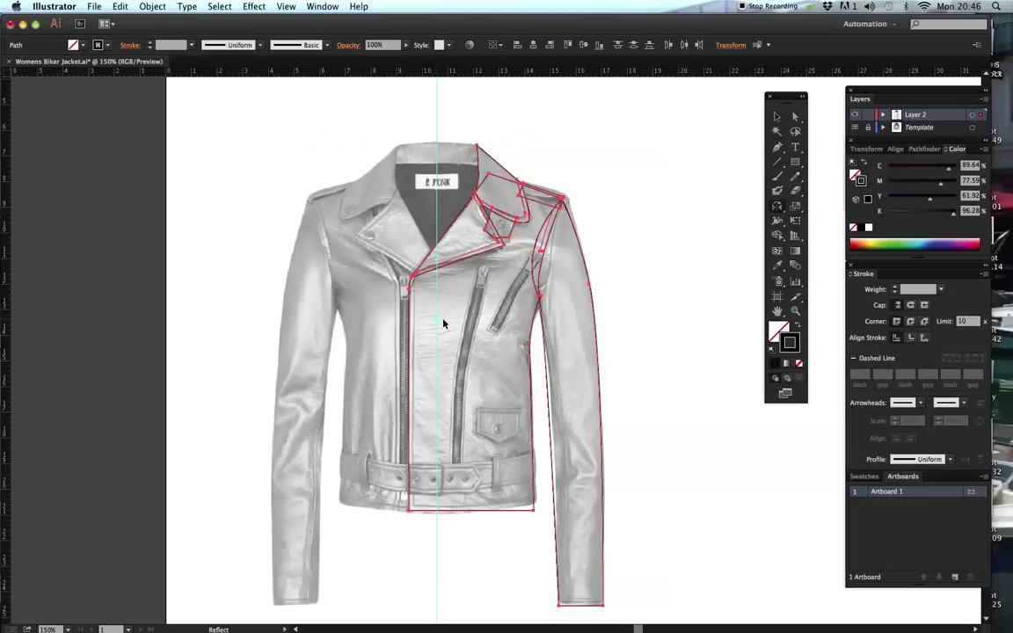
alt+click(443, 320)
drag(717, 182, 656, 121)
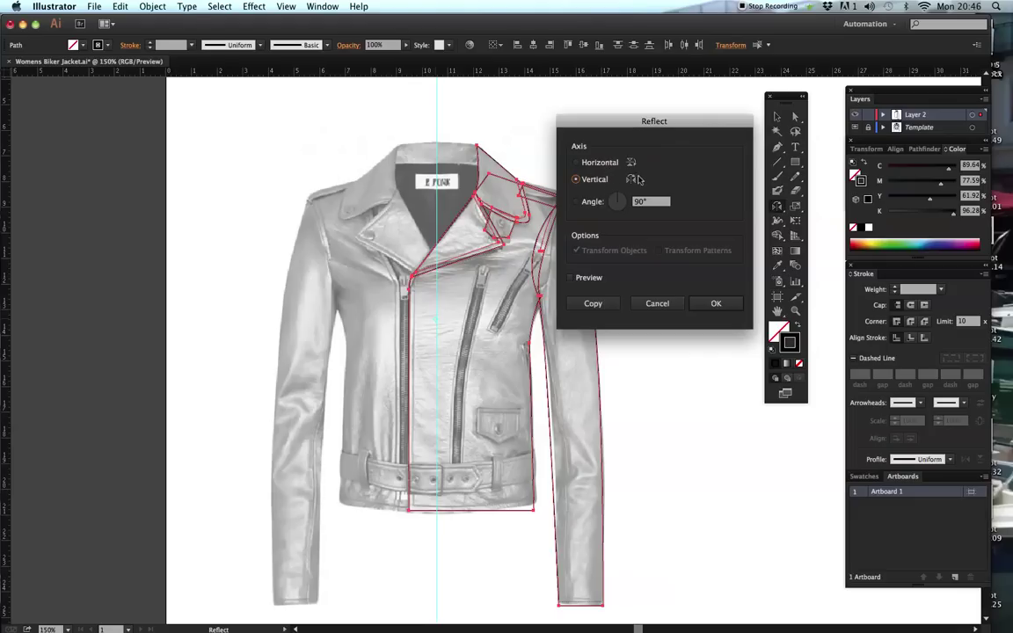
click(570, 278)
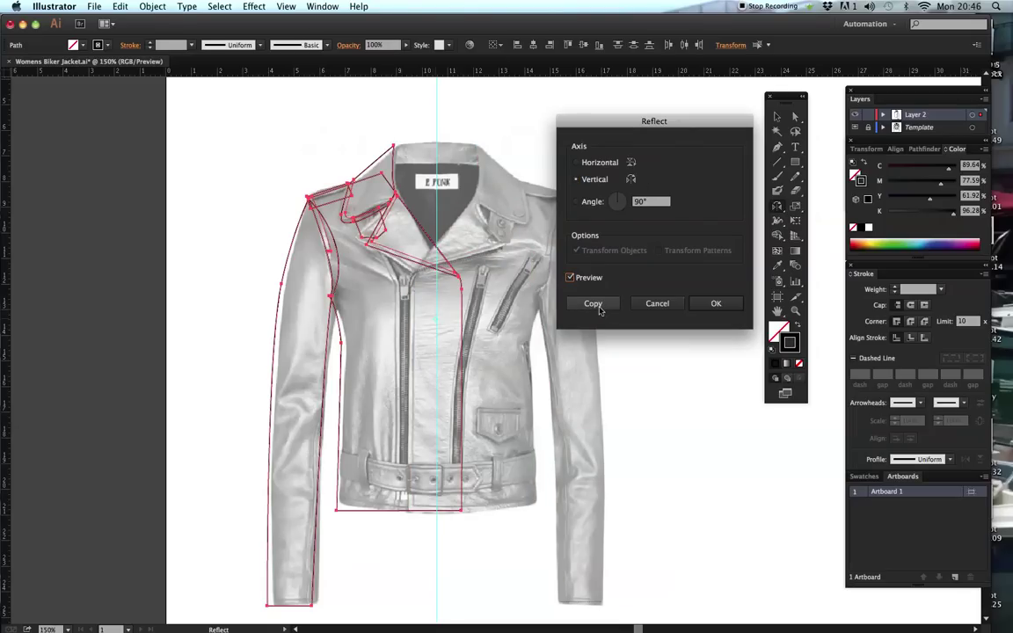
click(593, 304)
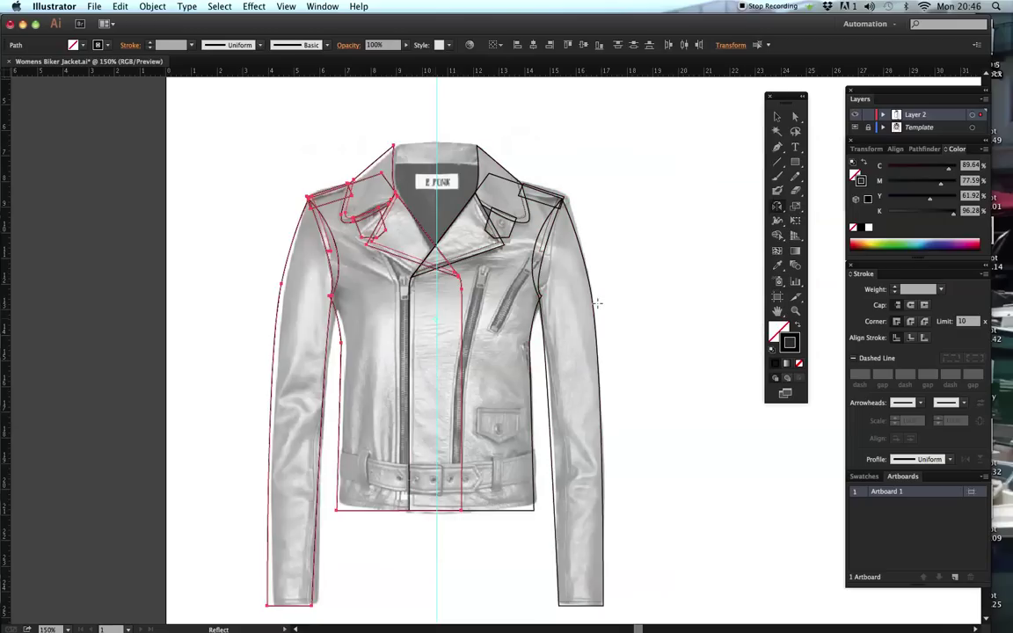
key(v)
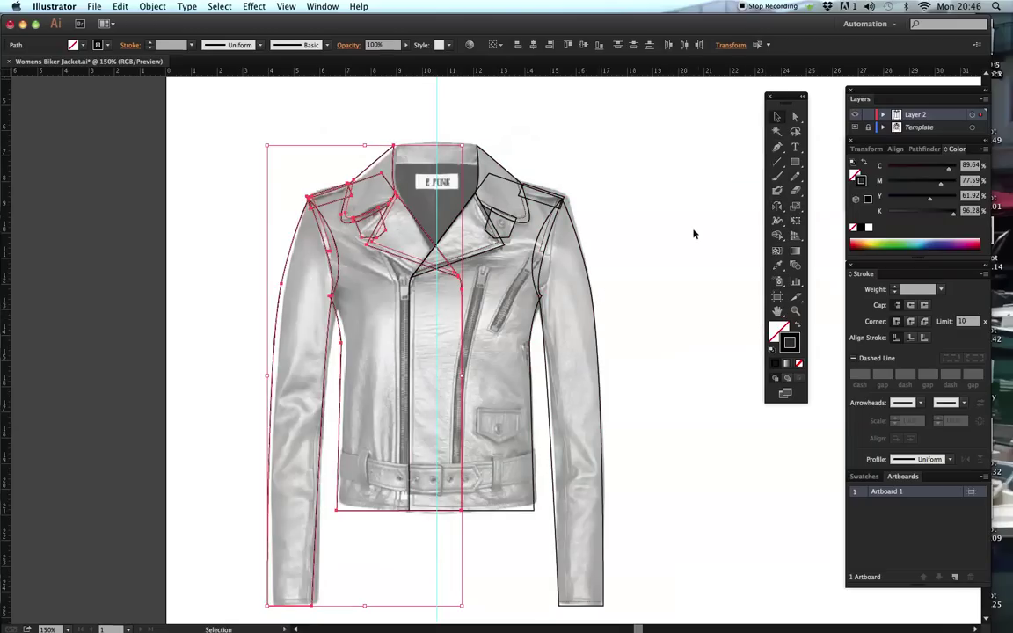
click(613, 230)
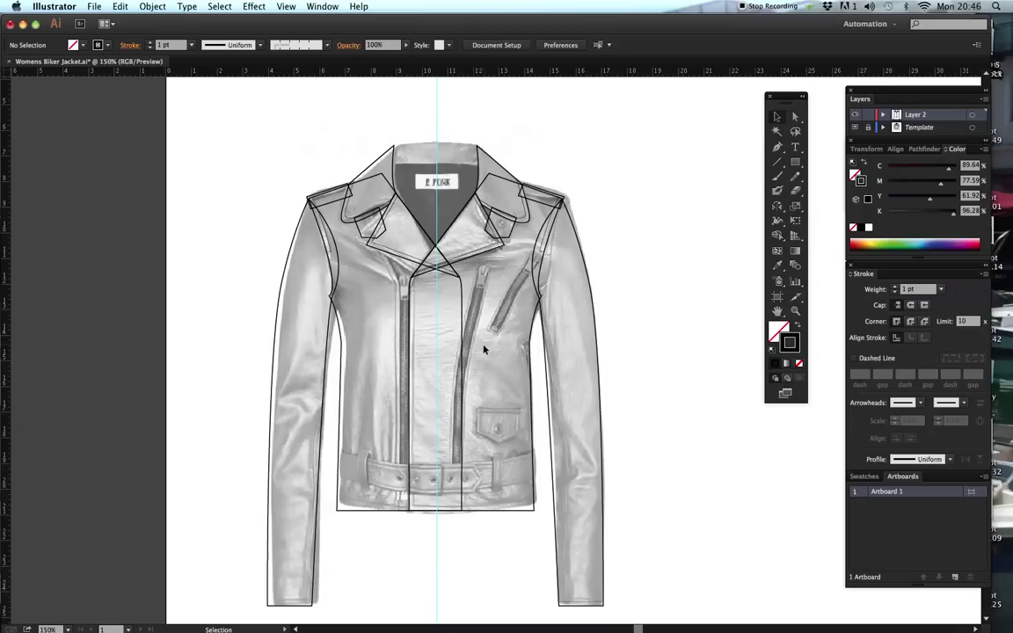
- Select all paths of the mirrored jacket half and delete them
drag(277, 119, 405, 272)
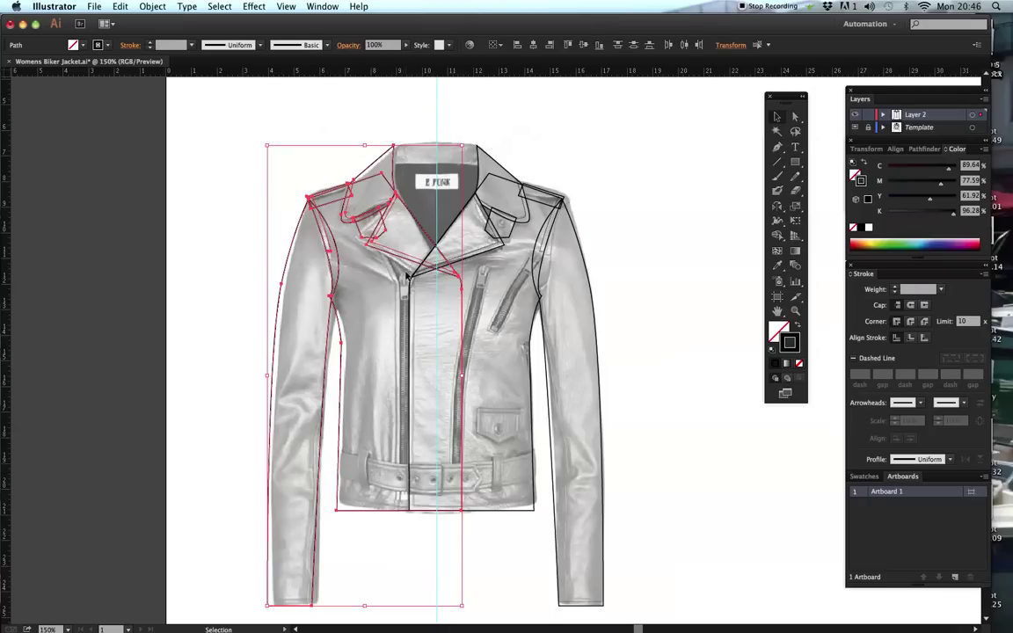
drag(252, 111, 400, 262)
click(322, 594)
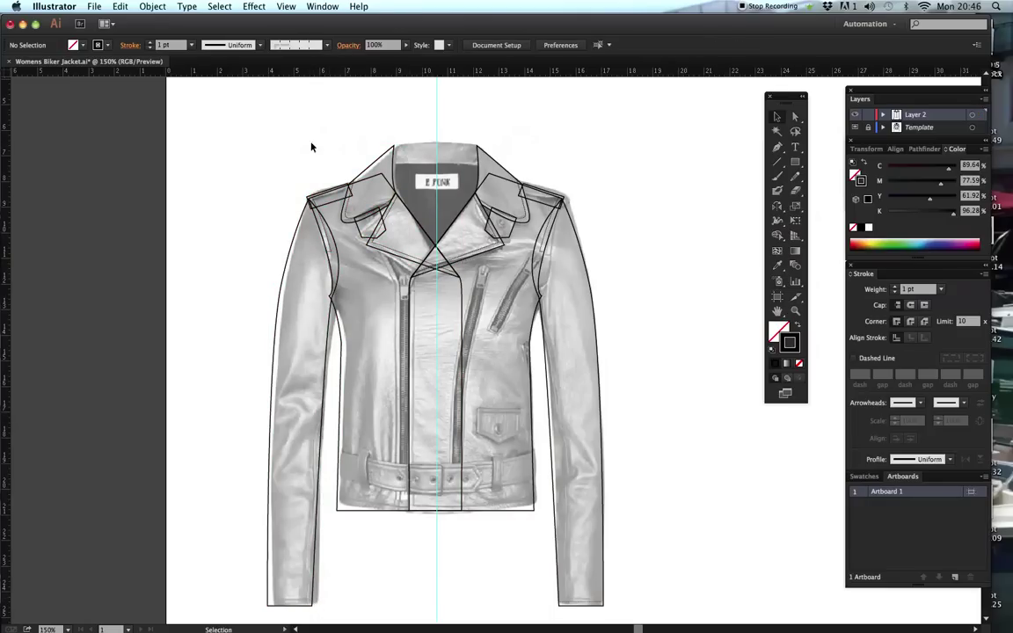
drag(244, 123, 372, 238)
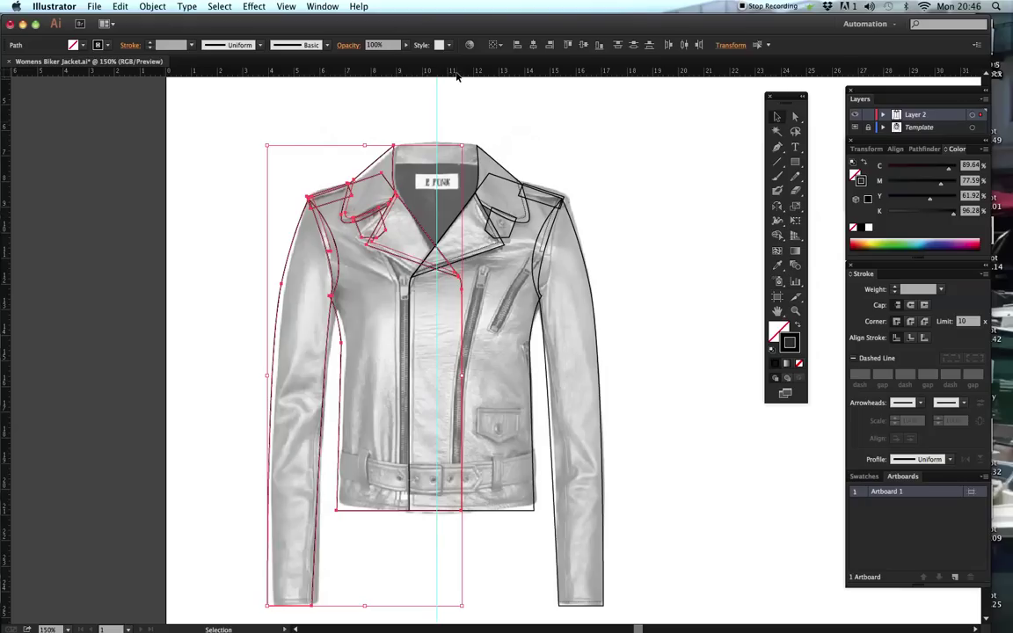
key(Delete)
- Select the whole traced half including the cuff stitch line and reflect it as a copy, vertically across the centre guide
drag(371, 100, 604, 571)
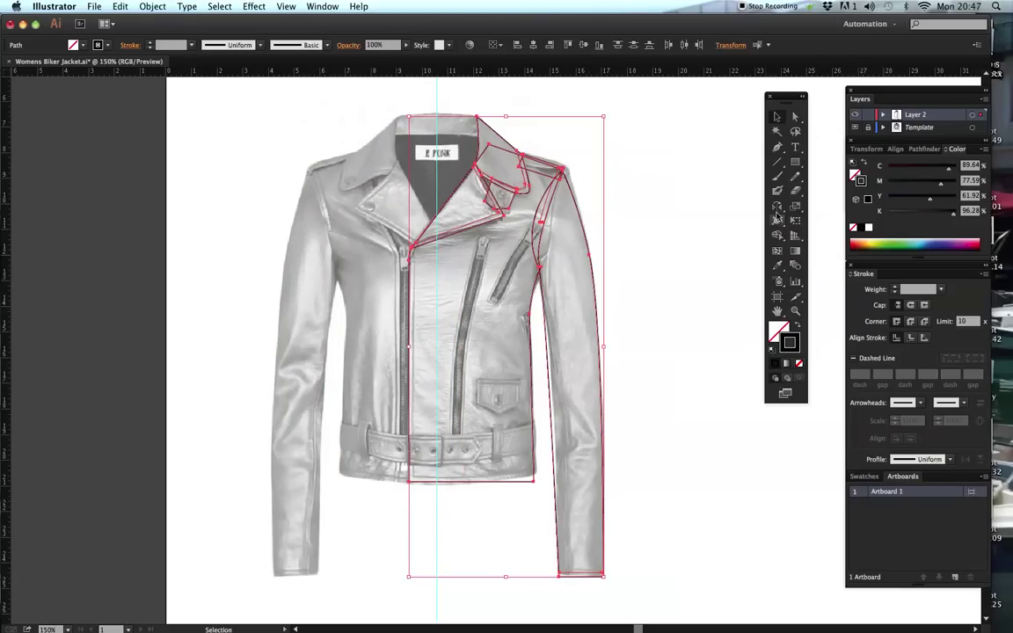
key(o)
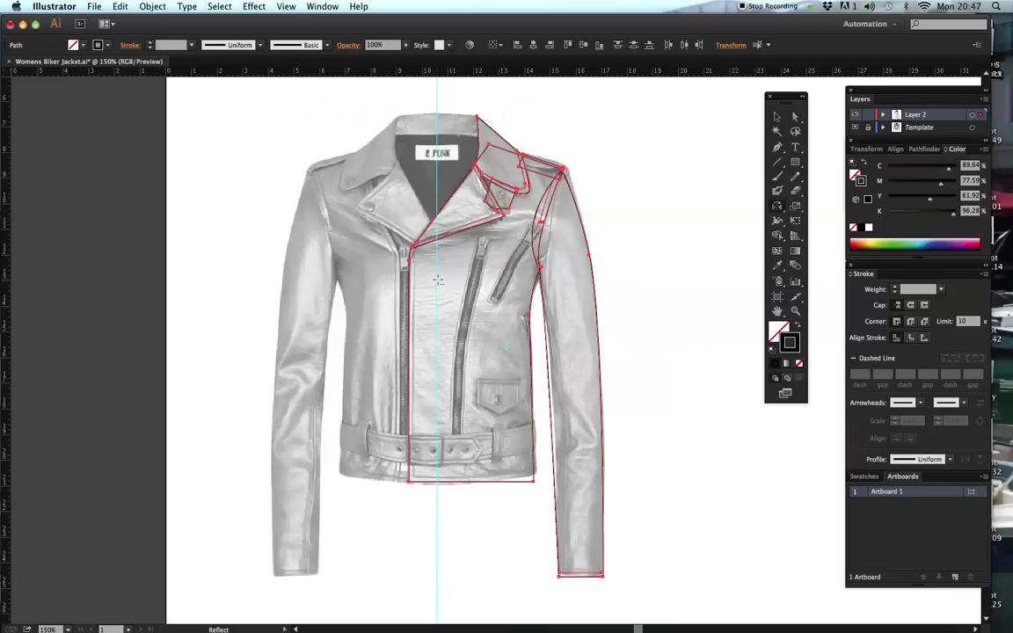
alt+click(435, 280)
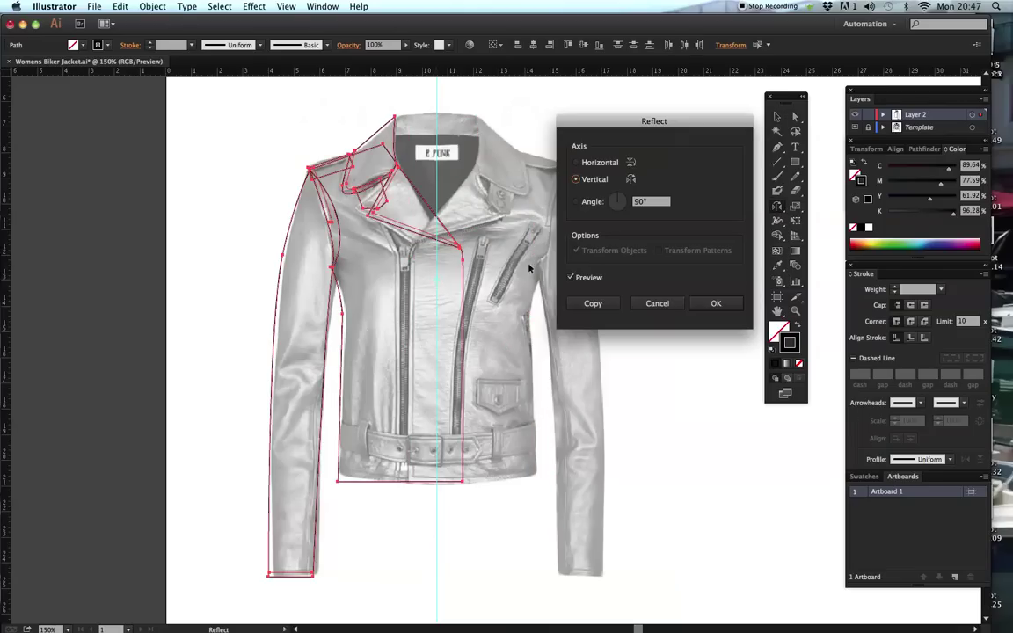
click(595, 304)
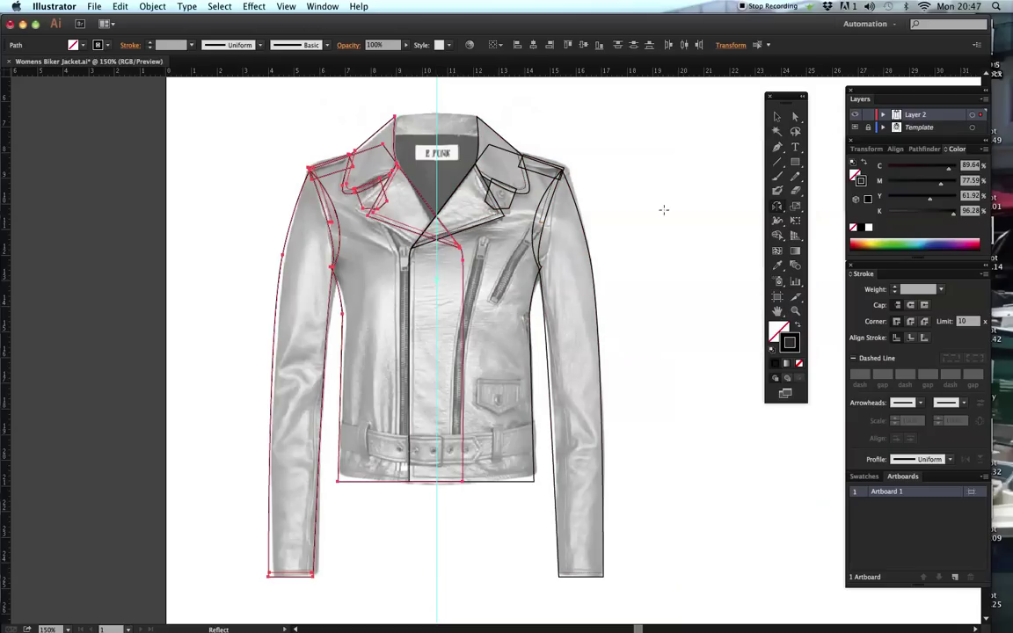
click(778, 118)
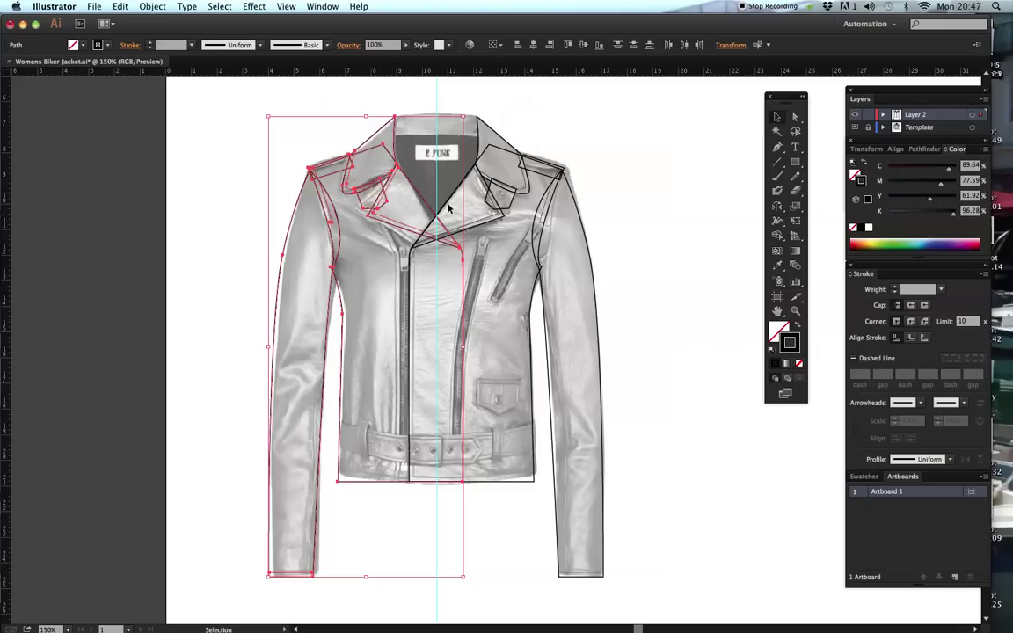
- Send the mirrored jacket half to the back and delete the copied tab on its lapel
right_click(348, 188)
mouse_move(362, 341)
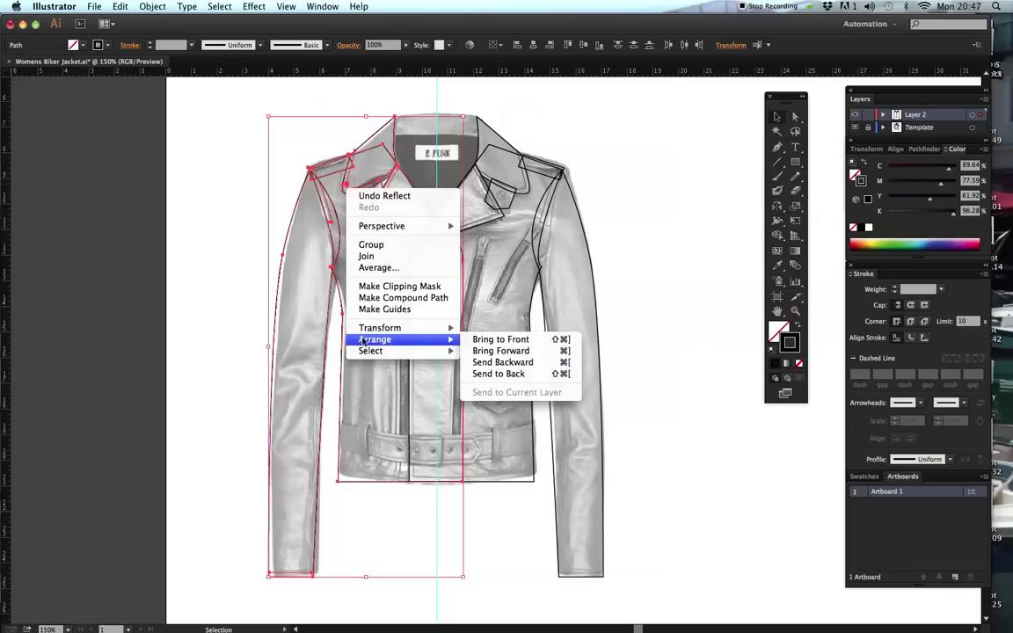
click(499, 373)
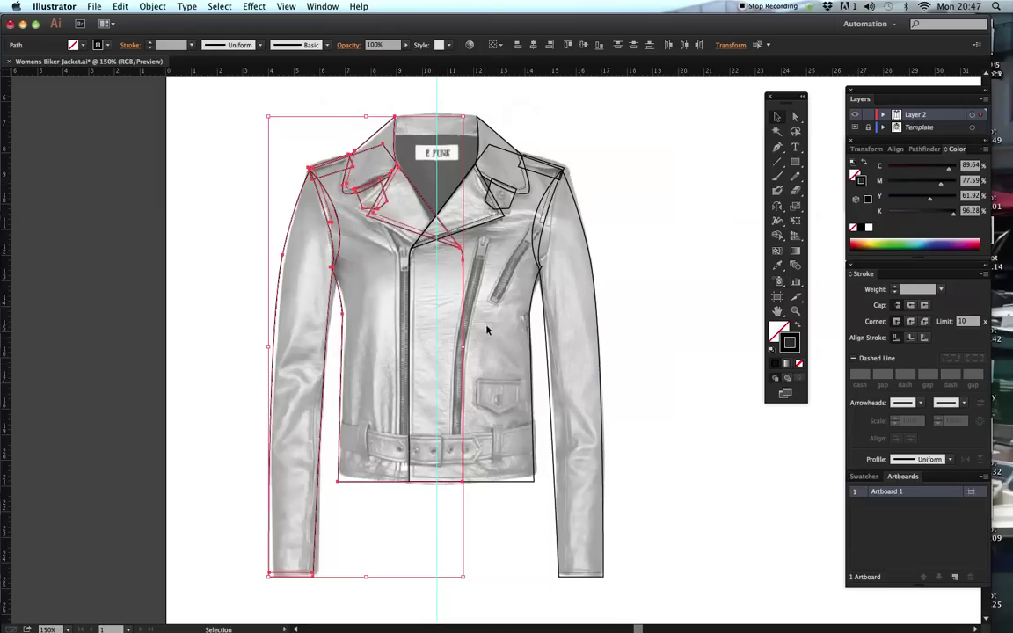
click(643, 213)
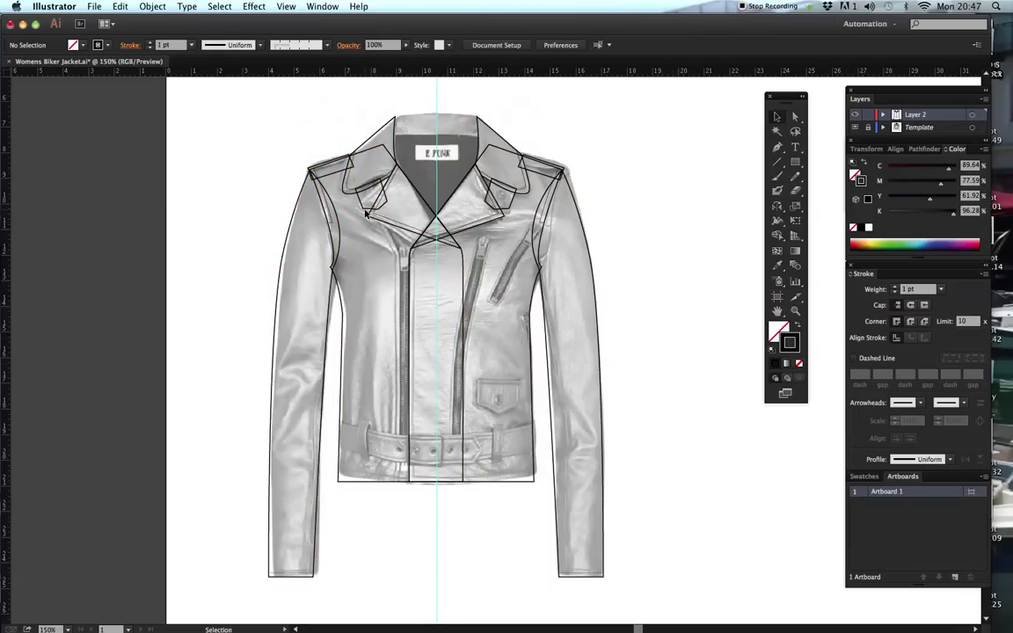
click(367, 211)
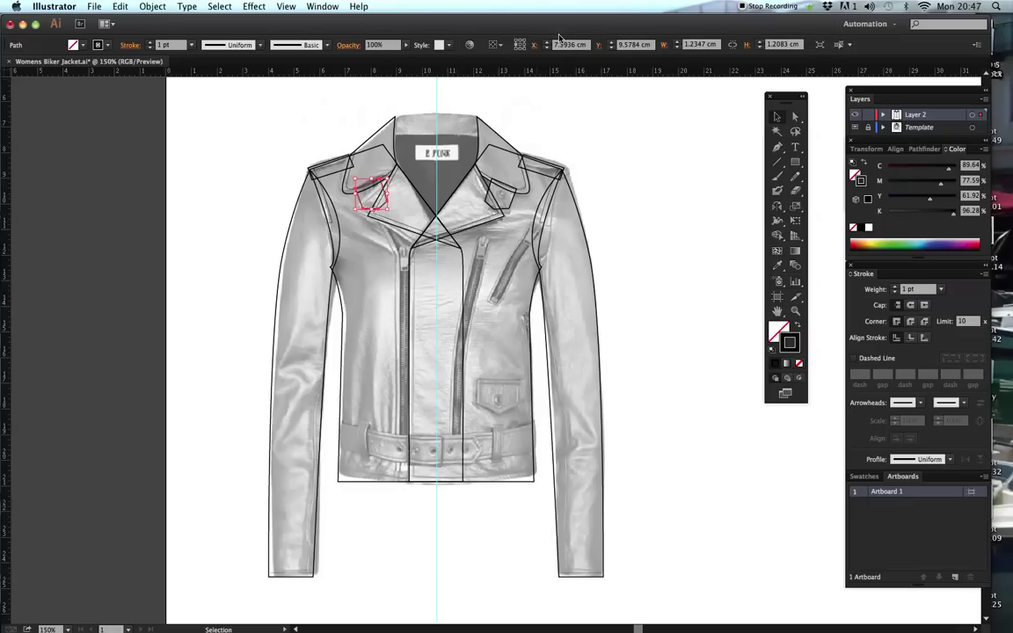
key(Delete)
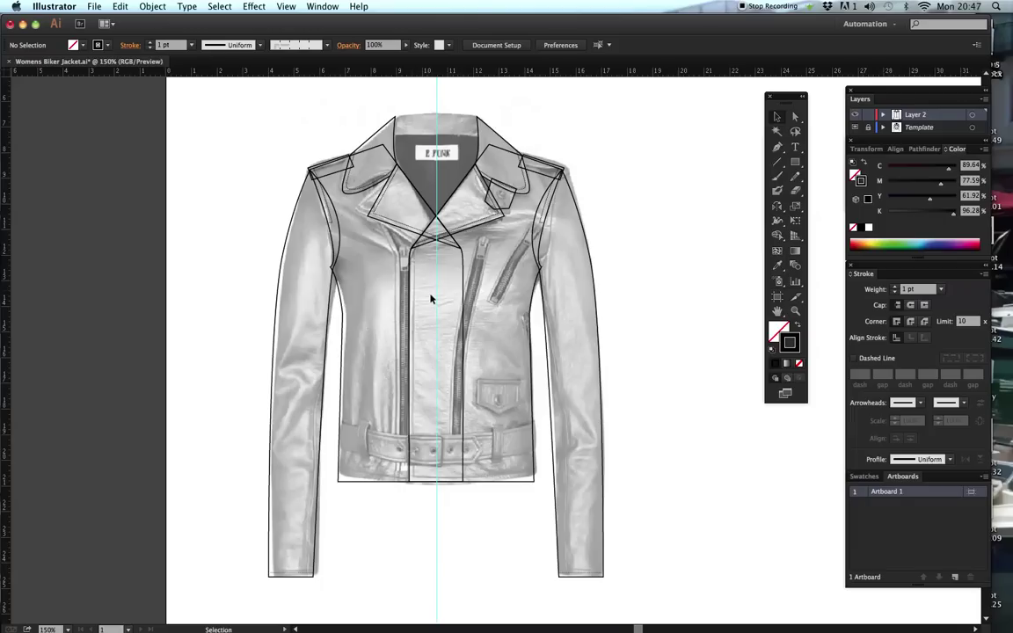
- Draw a rectangle about 3.28 cm wide and 0.85 cm high over the back collar band, between the two collar tips
key(z)
click(454, 219)
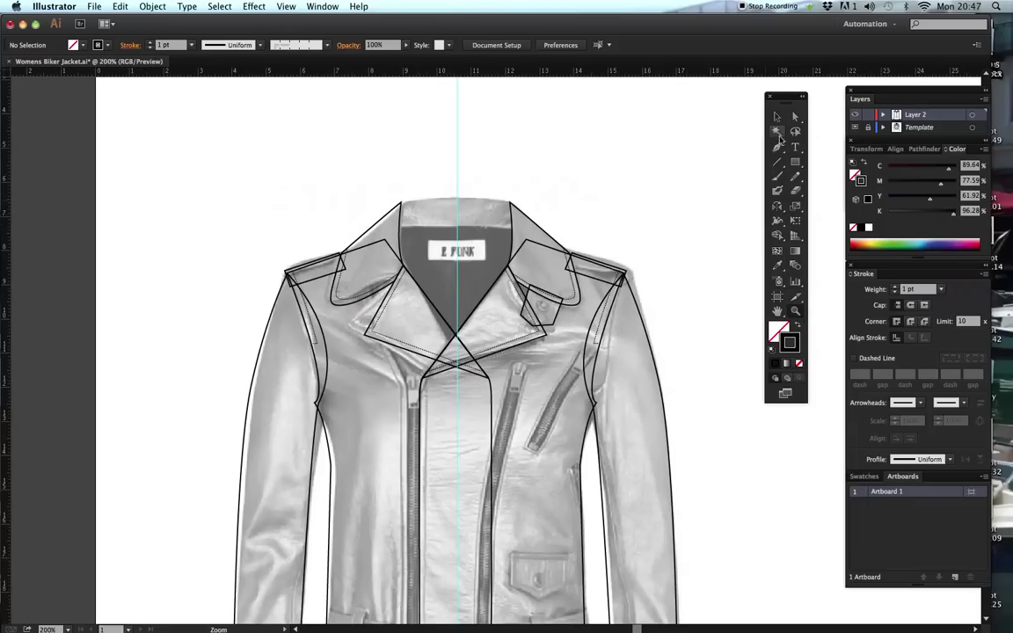
click(794, 163)
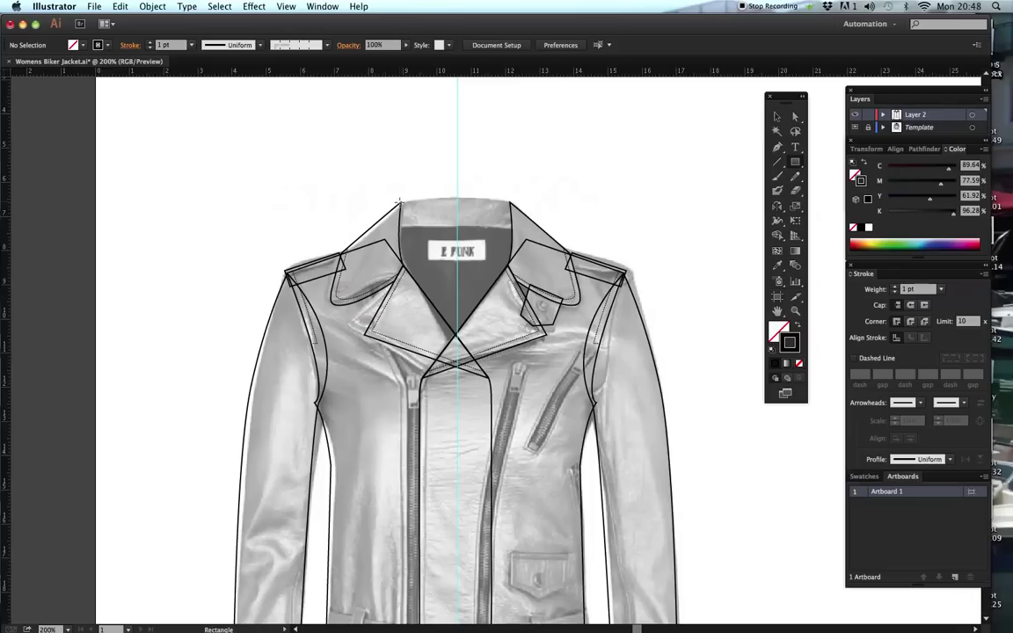
drag(400, 200, 441, 226)
drag(519, 227, 511, 228)
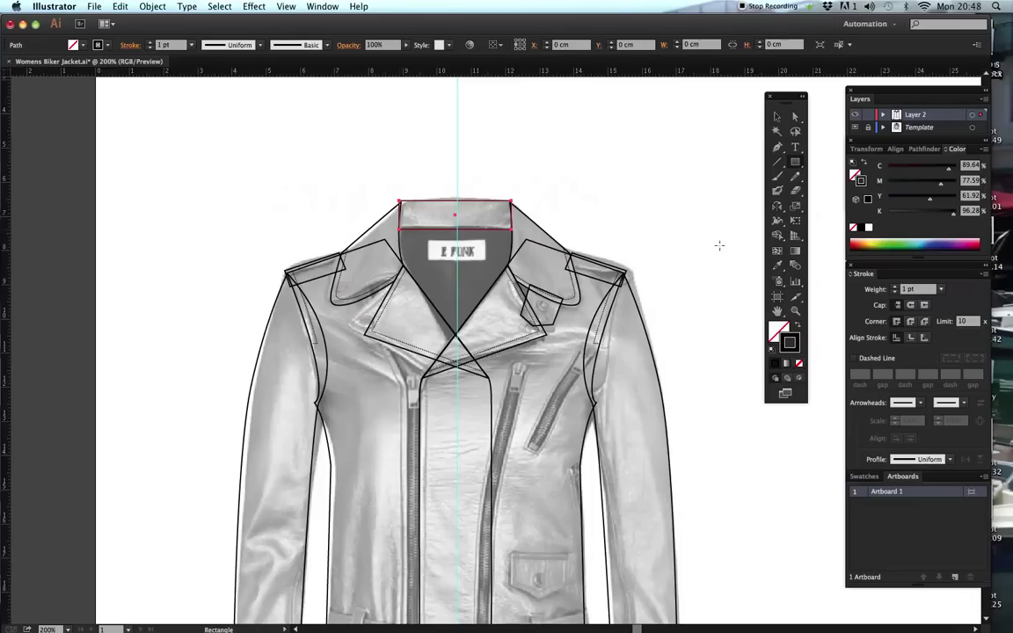
- Lower the top edge of the collar band rectangle to meet the collar tips, making it about 0.81 cm high
key(z)
click(510, 242)
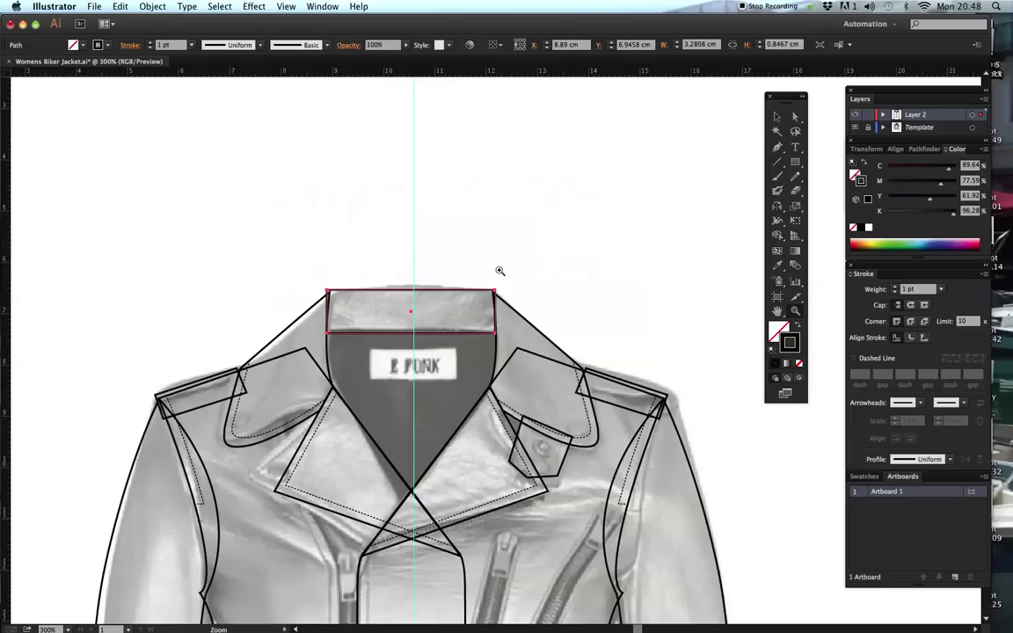
click(461, 230)
click(777, 117)
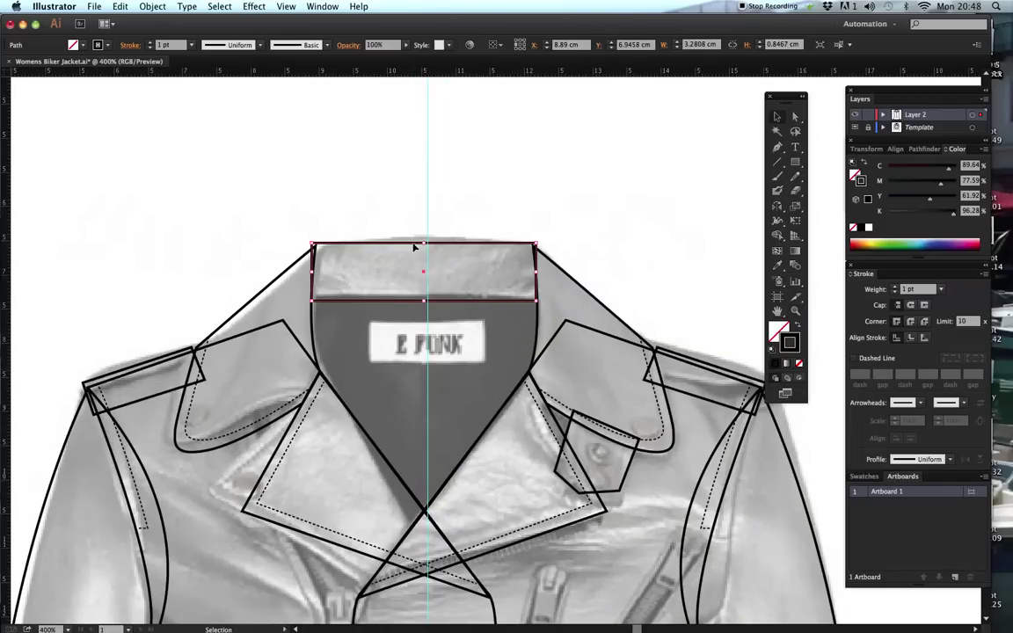
drag(424, 242, 425, 245)
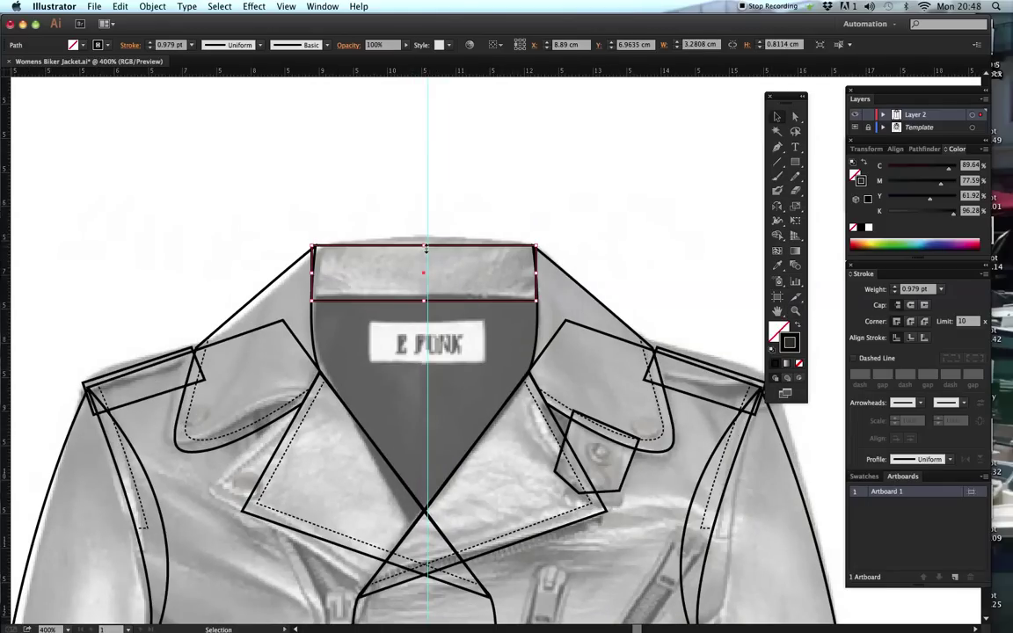
- Pull both lower corners of the collar band rectangle outward to form a trapezoid about 3.80 cm wide under the collar edges
click(795, 117)
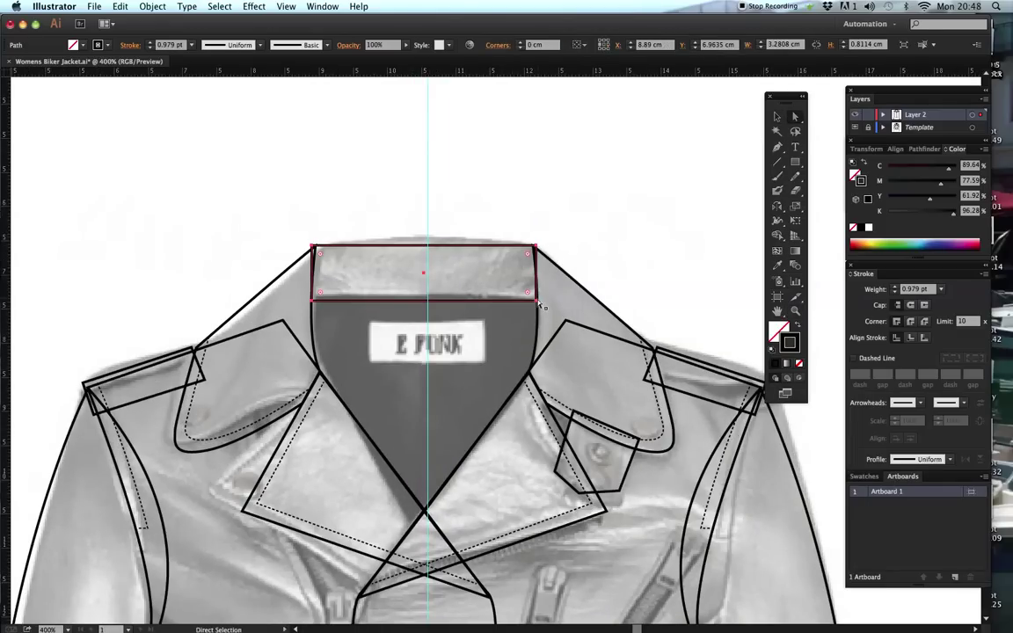
click(586, 258)
click(536, 300)
drag(535, 300, 554, 299)
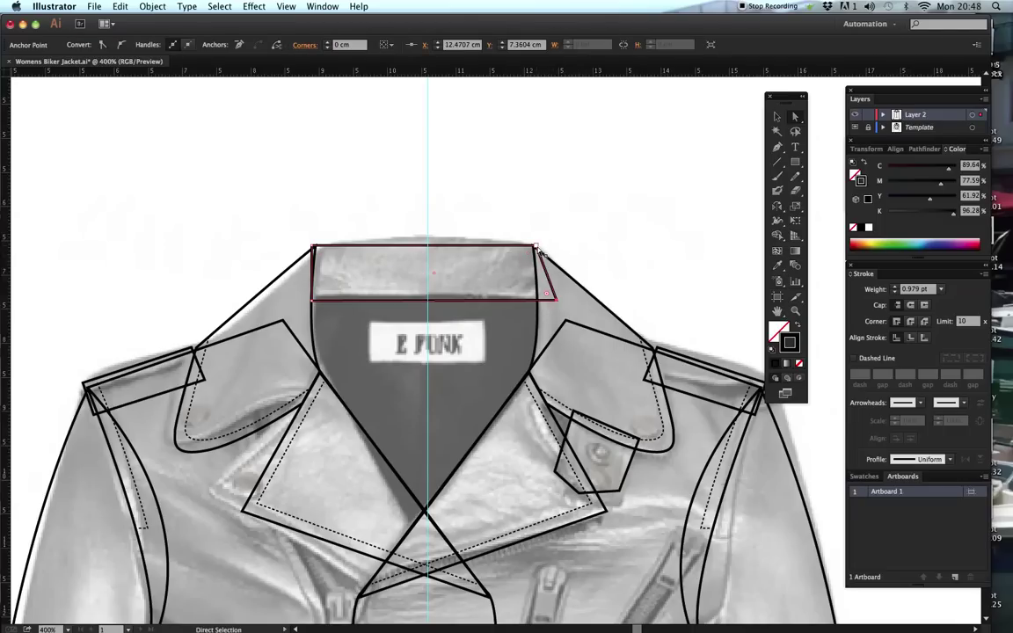
drag(536, 249, 535, 246)
drag(314, 302, 297, 299)
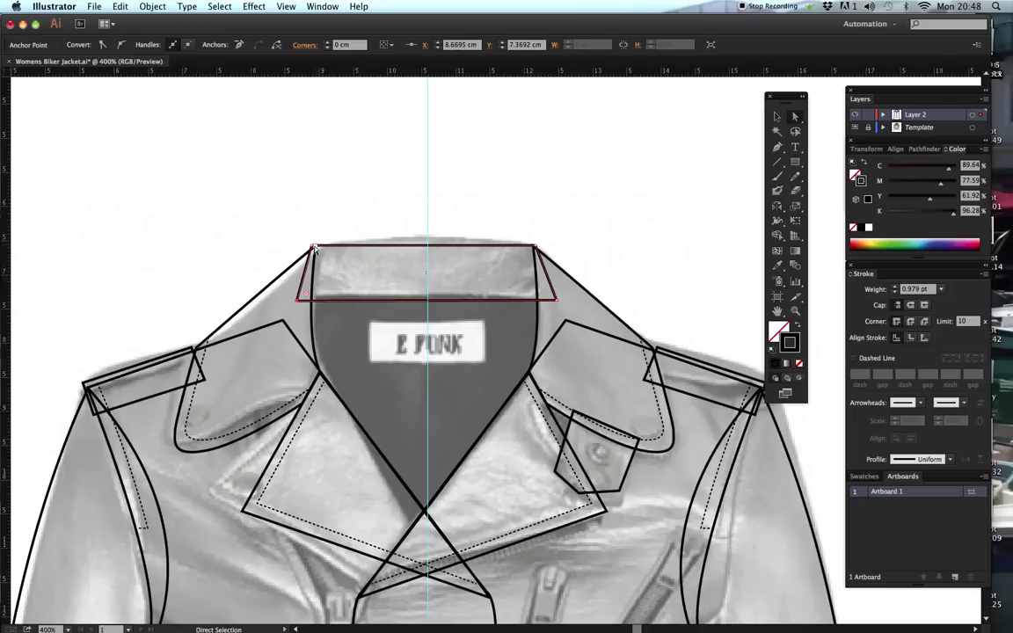
click(450, 262)
- Send the trapezoidal collar band behind the other jacket paths and deselect it
key(v)
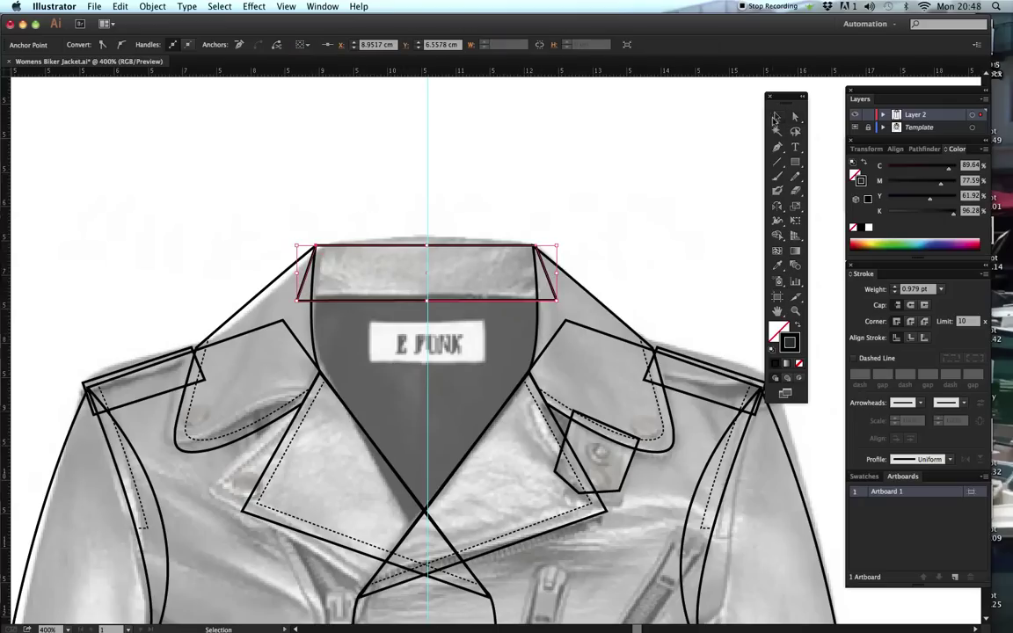
right_click(423, 279)
click(450, 287)
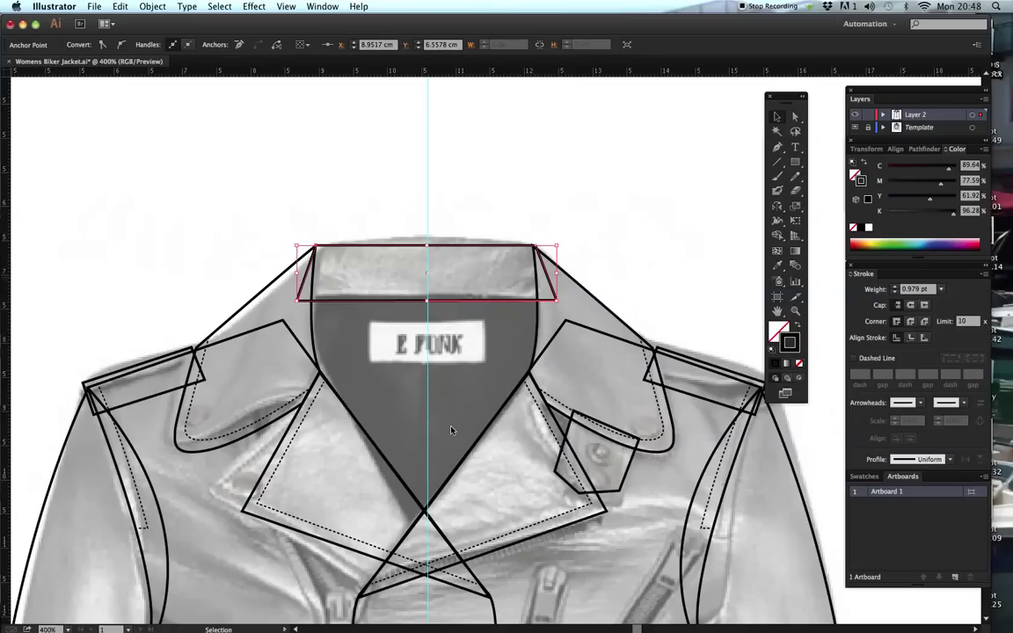
right_click(448, 289)
mouse_move(508, 446)
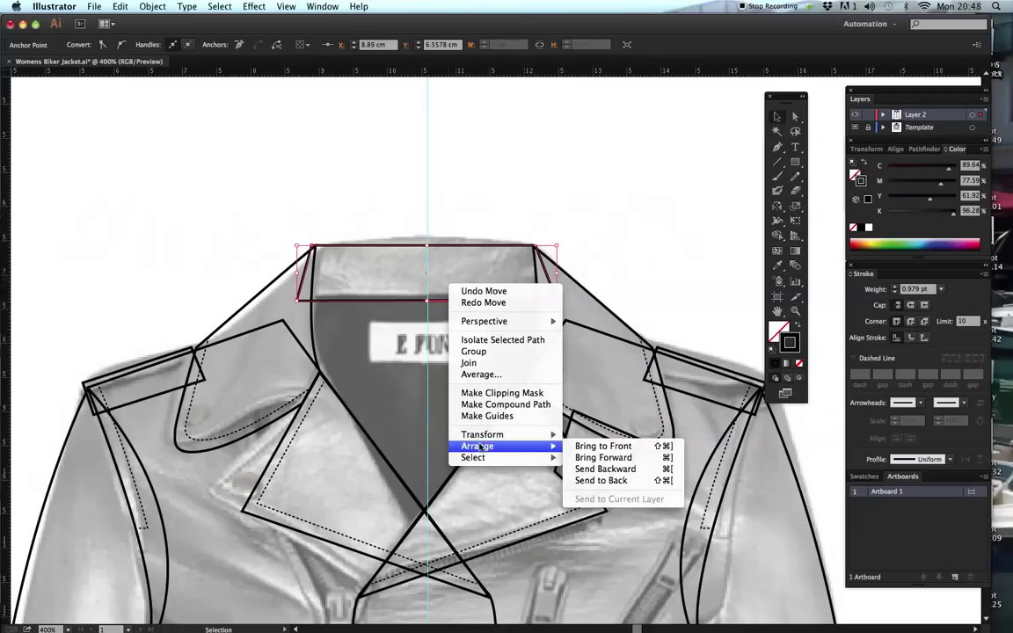
click(606, 480)
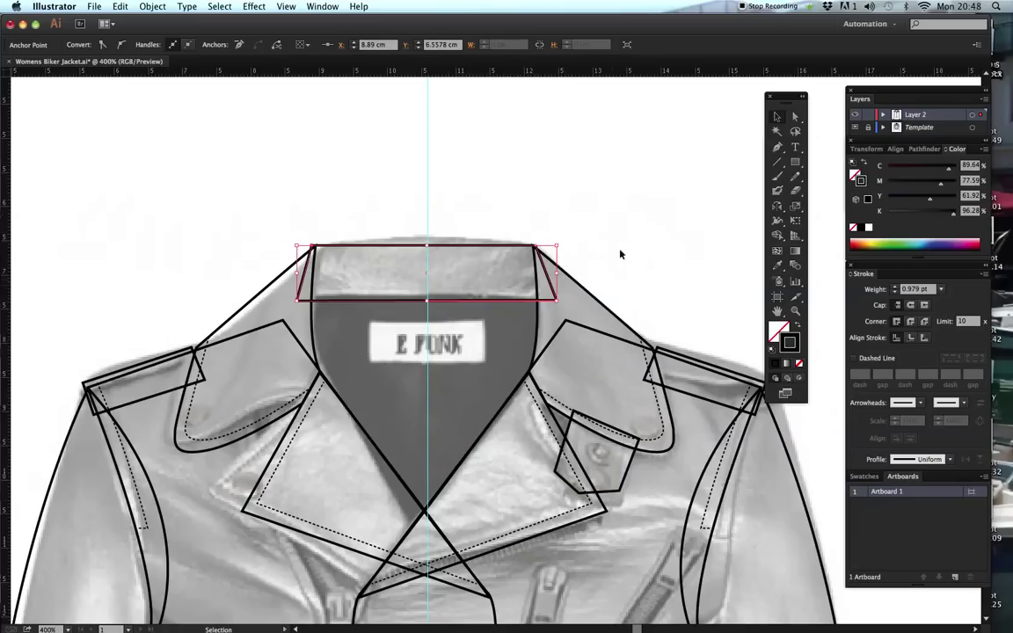
click(391, 219)
- Align the collar band's two top corners with the collar tips and send the adjusted shape to the back again
click(796, 116)
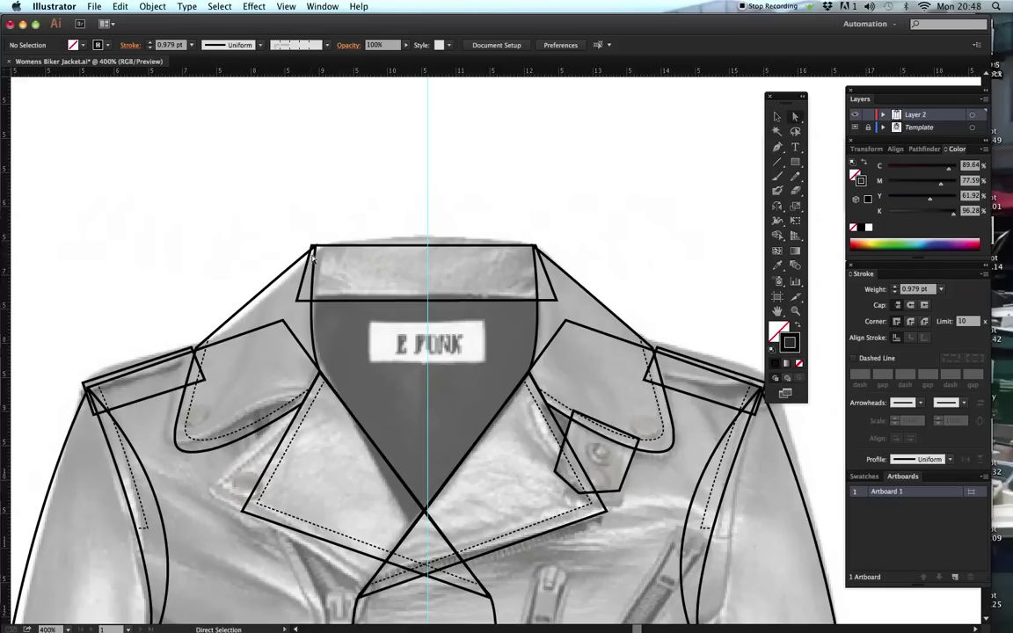
click(312, 257)
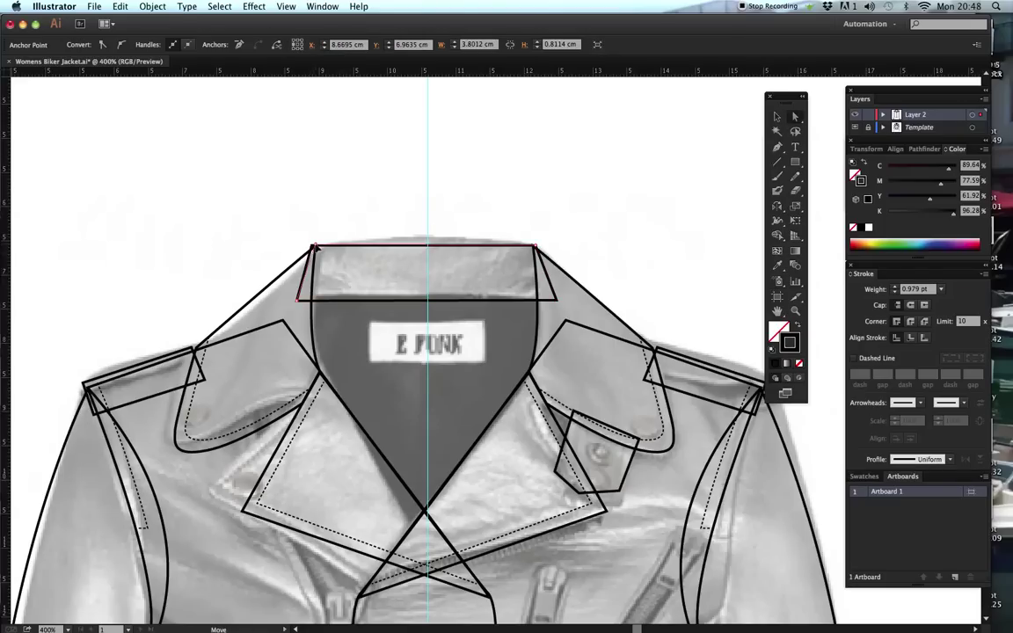
click(537, 250)
click(536, 250)
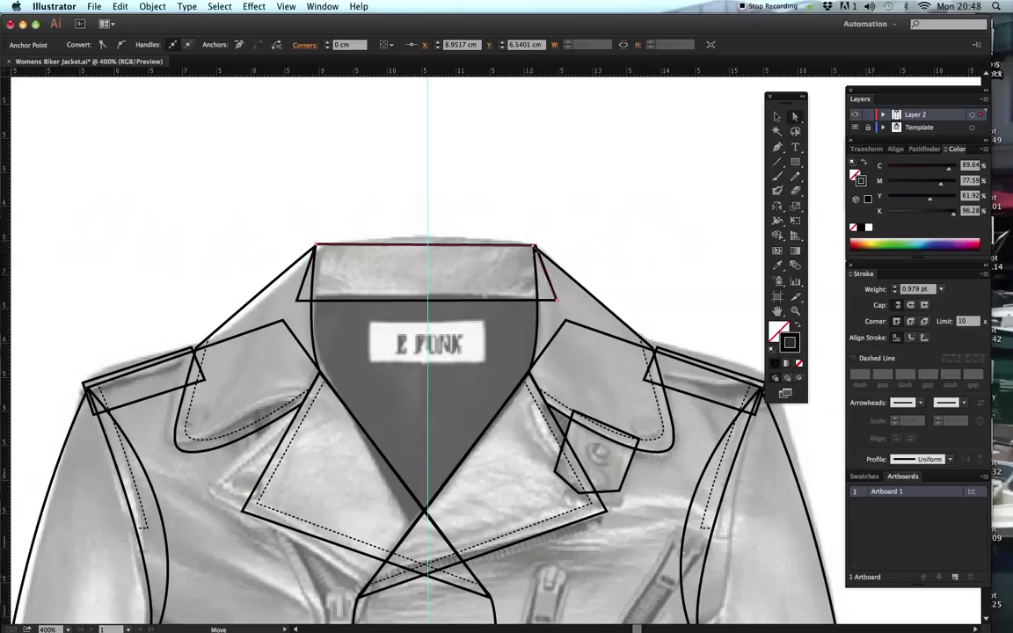
key(v)
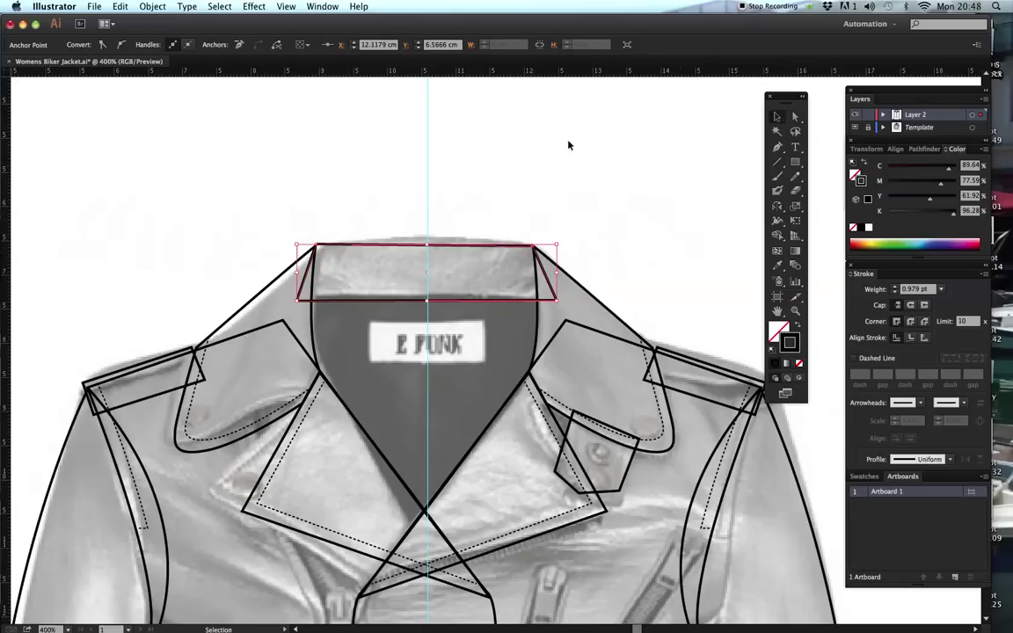
right_click(460, 269)
mouse_move(488, 433)
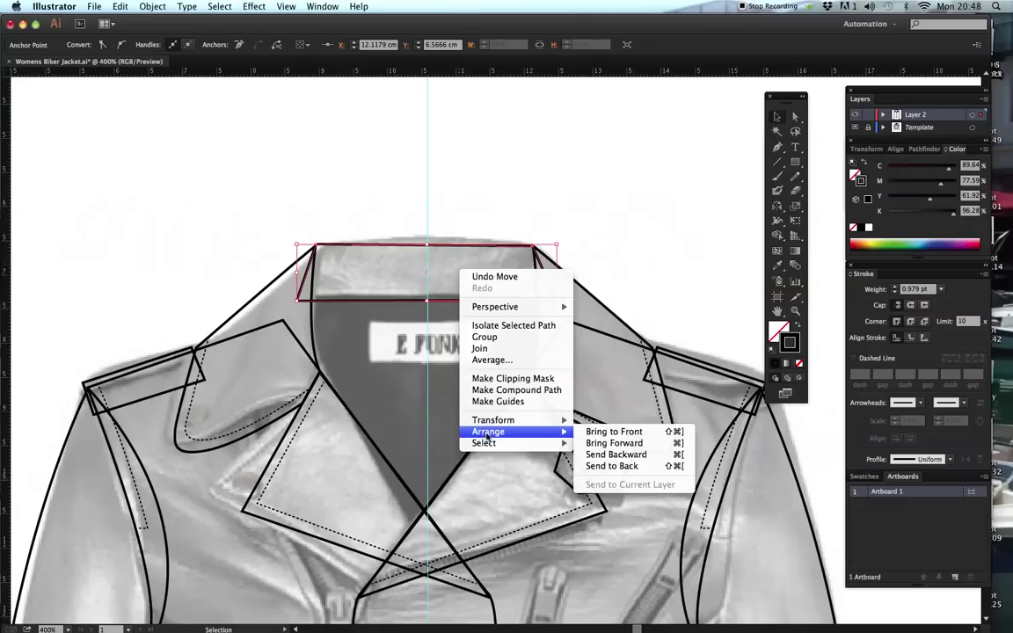
click(598, 466)
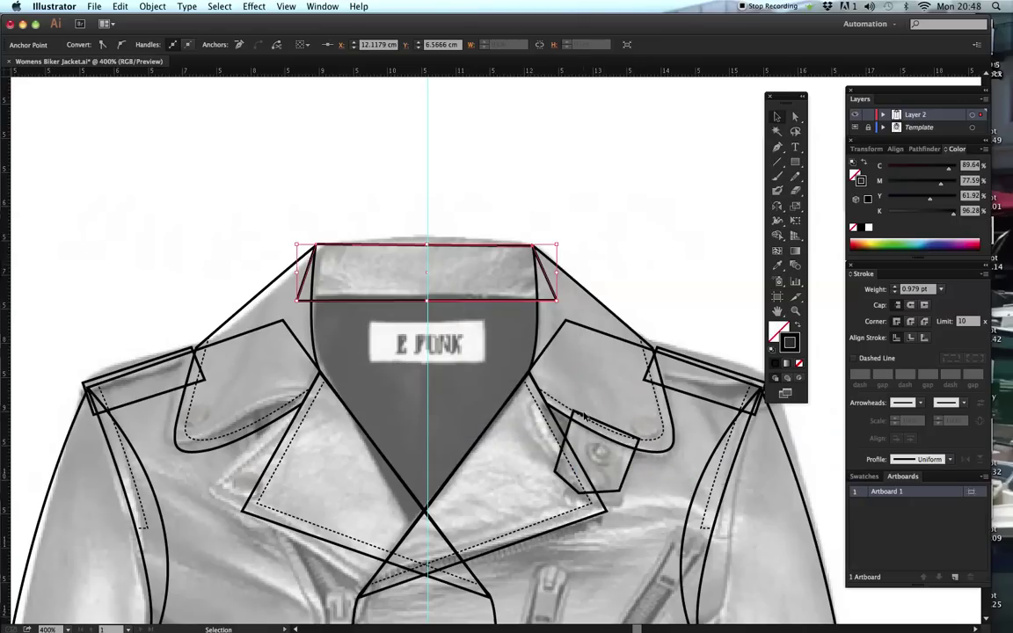
click(606, 332)
- Place two vertical guides on either side of the centre guide, near the lower corners of the collar band
key(space)
click(653, 281)
key(space)
drag(554, 350, 562, 204)
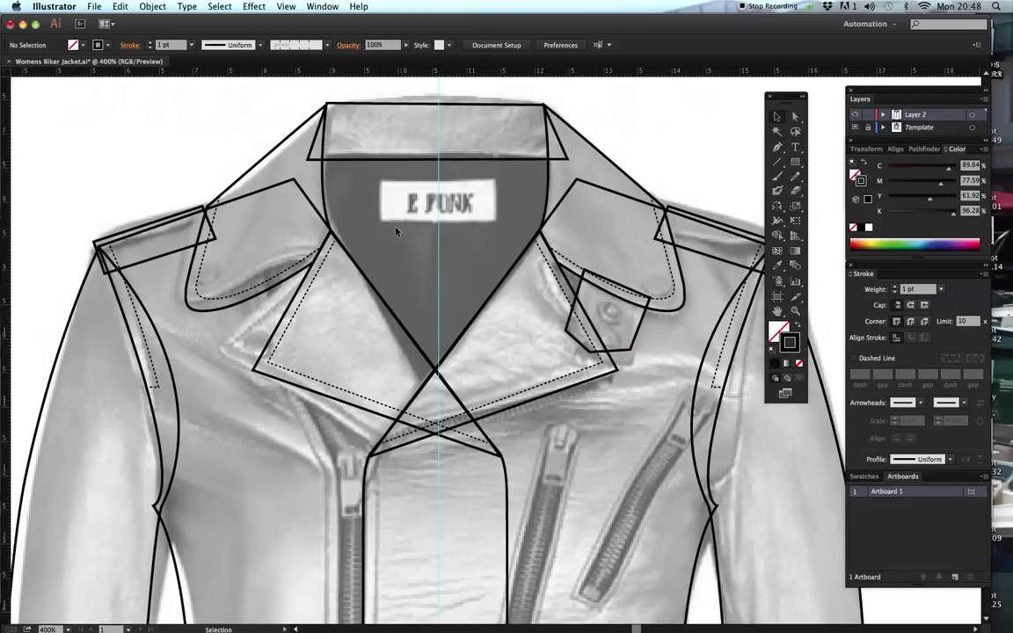
drag(795, 162, 827, 163)
drag(7, 145, 570, 195)
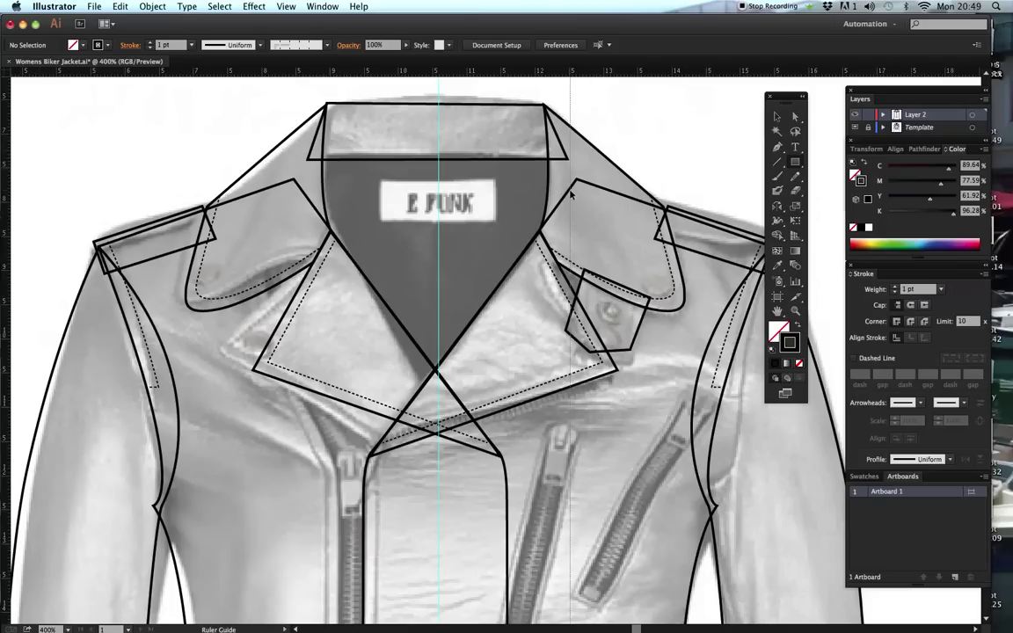
drag(4, 167, 301, 169)
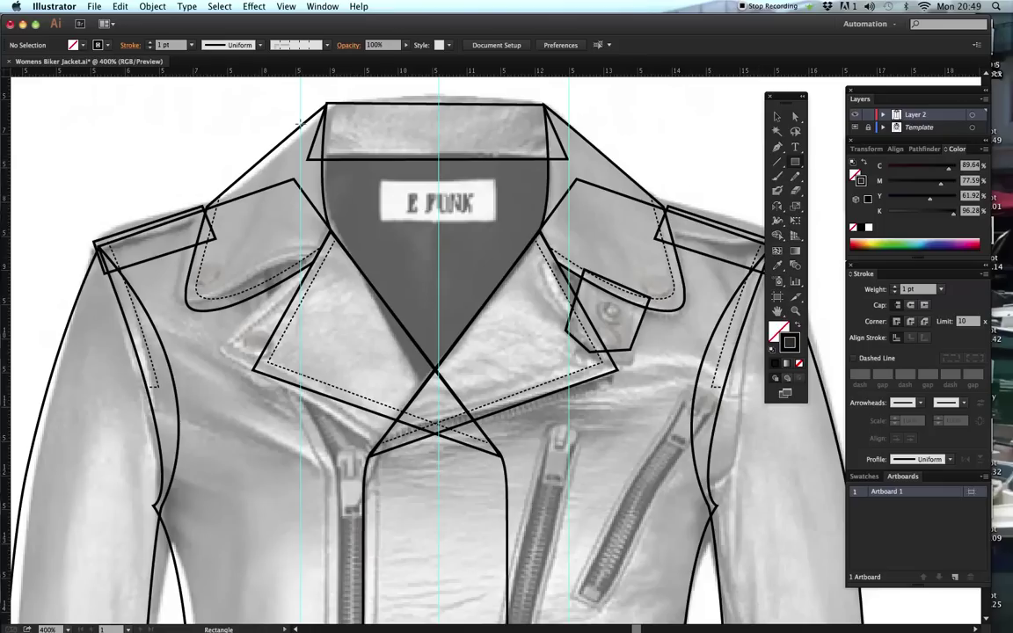
- Draw a rectangle about 3.92 cm by 4.30 cm between the outer guides, covering the neck opening, and send it to the back
drag(301, 143, 568, 436)
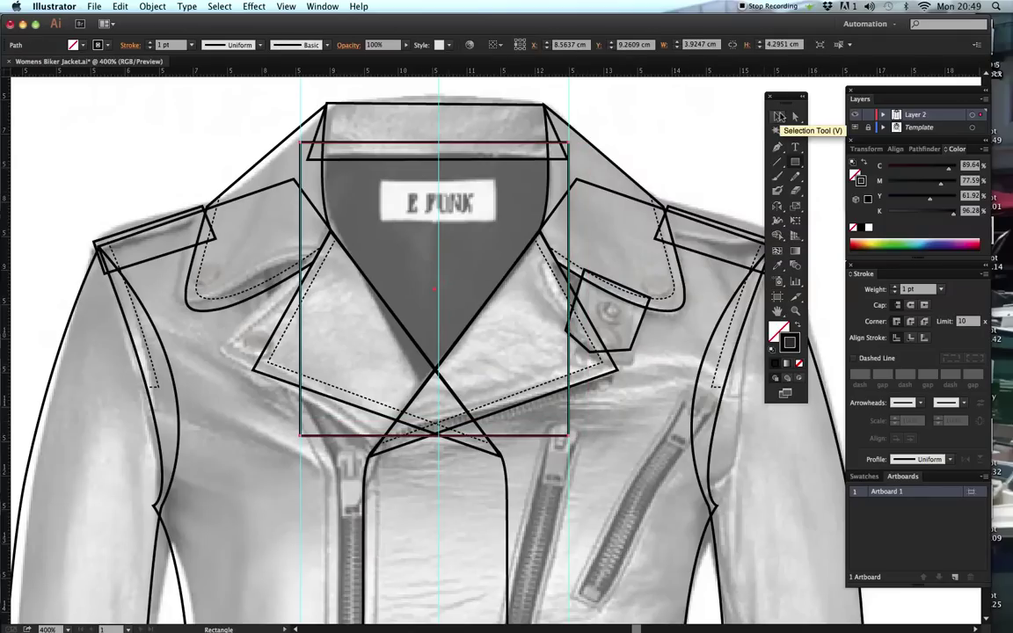
click(778, 118)
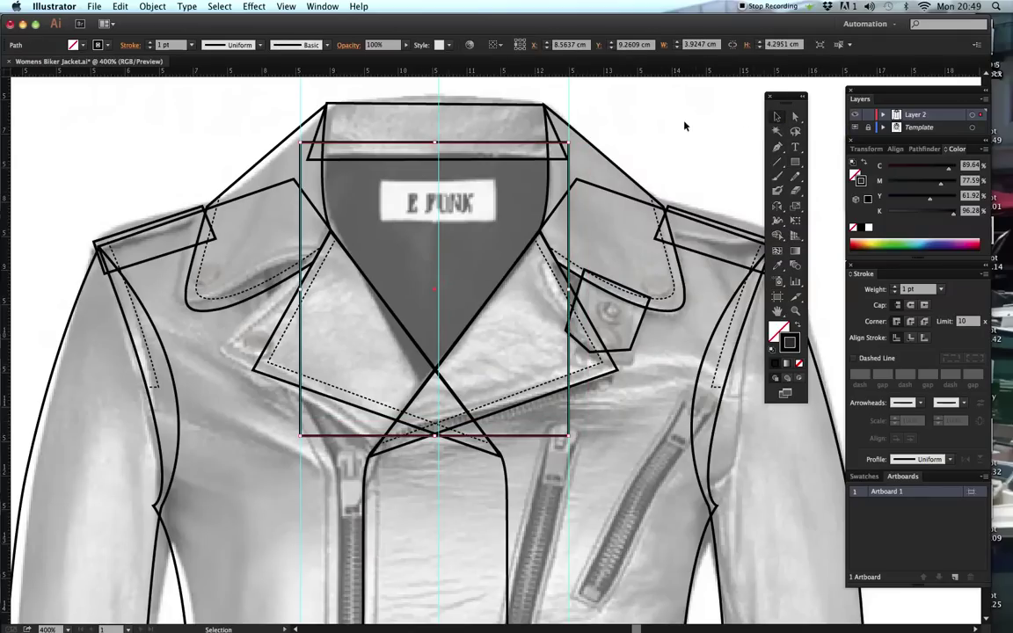
right_click(499, 205)
mouse_move(518, 373)
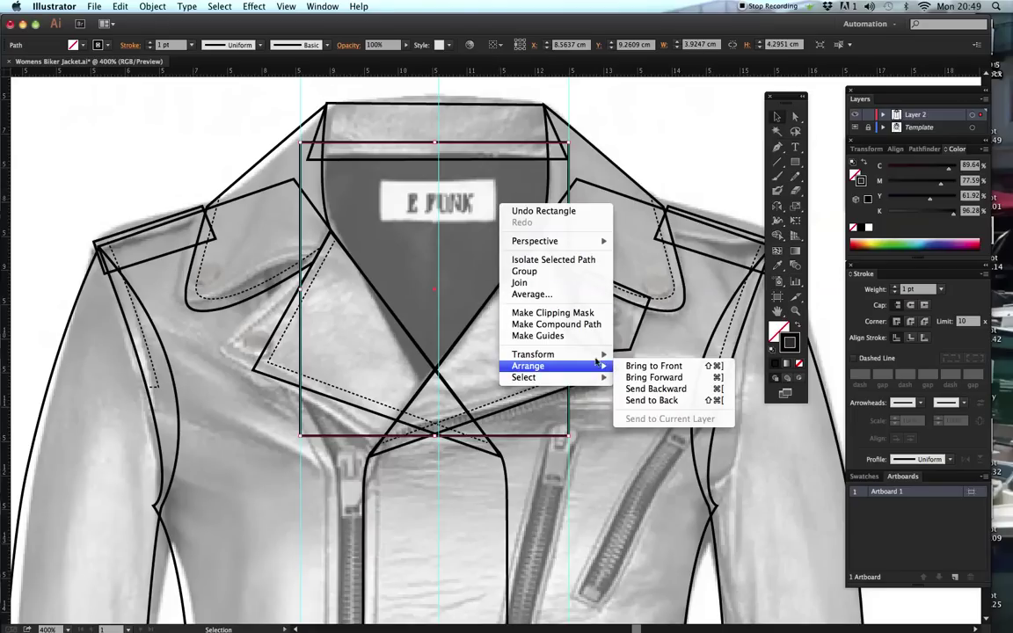
click(655, 401)
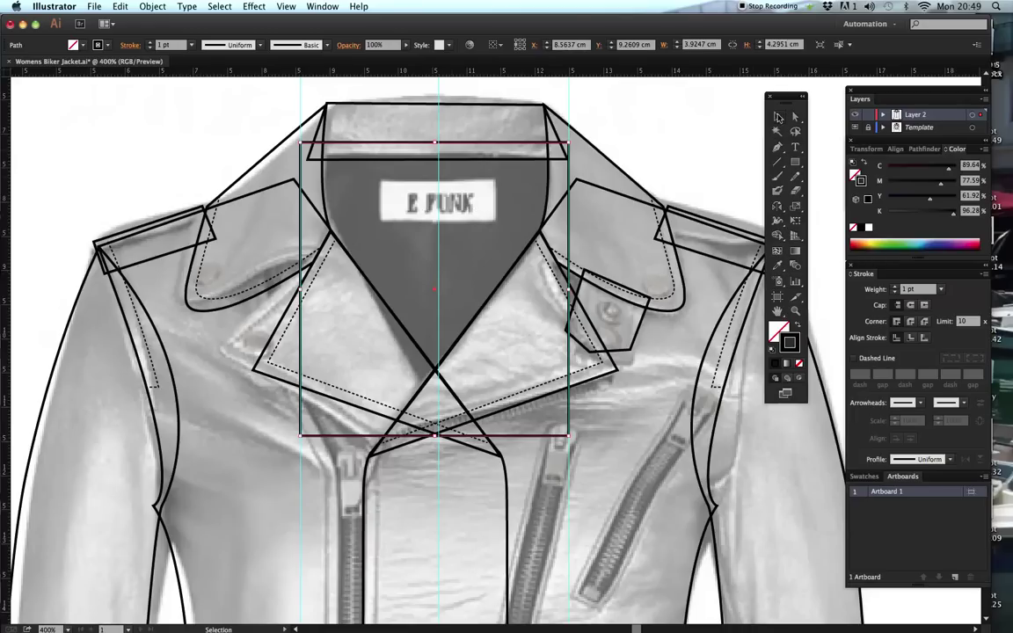
click(728, 219)
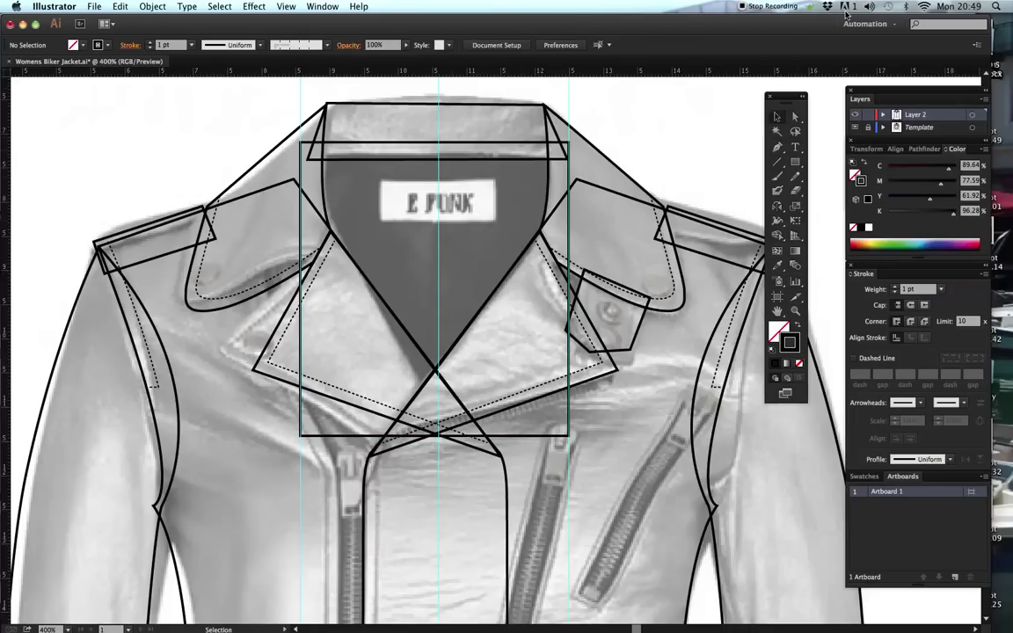
key(super+minus)
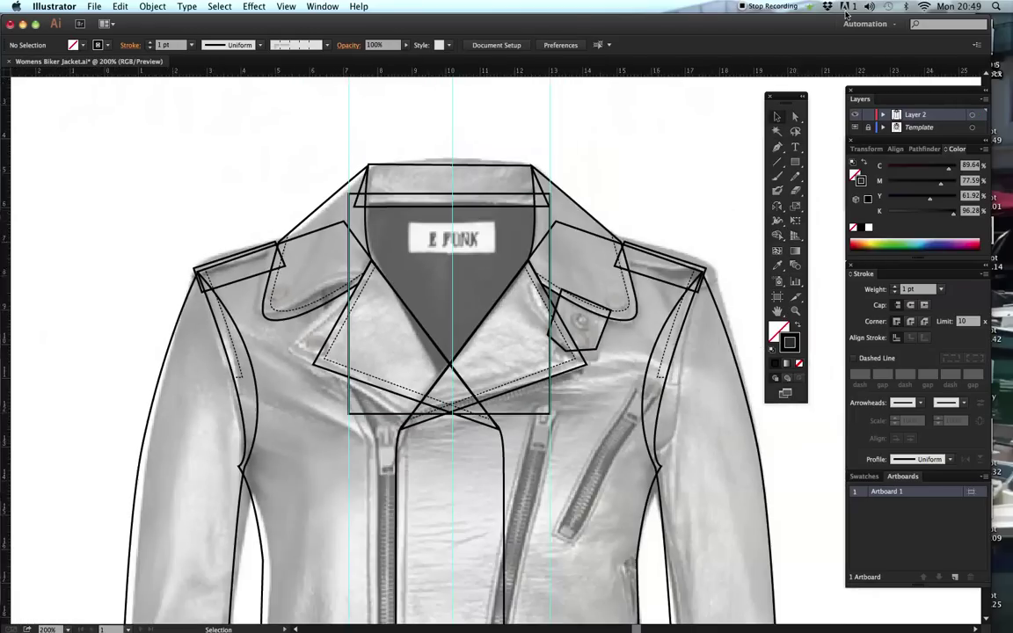
key(super+minus)
key(space)
drag(507, 445, 460, 303)
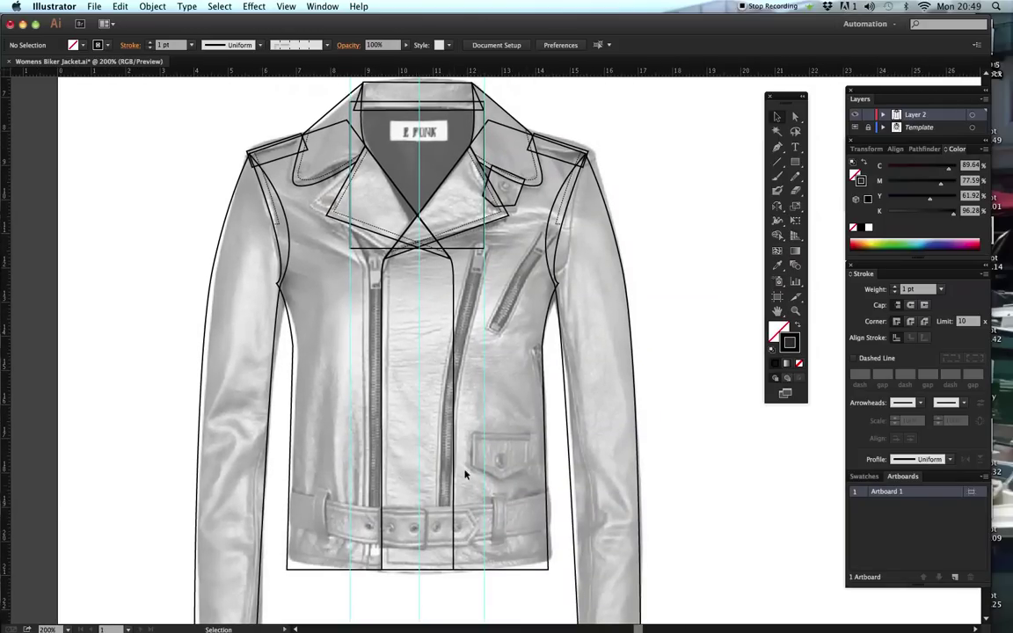